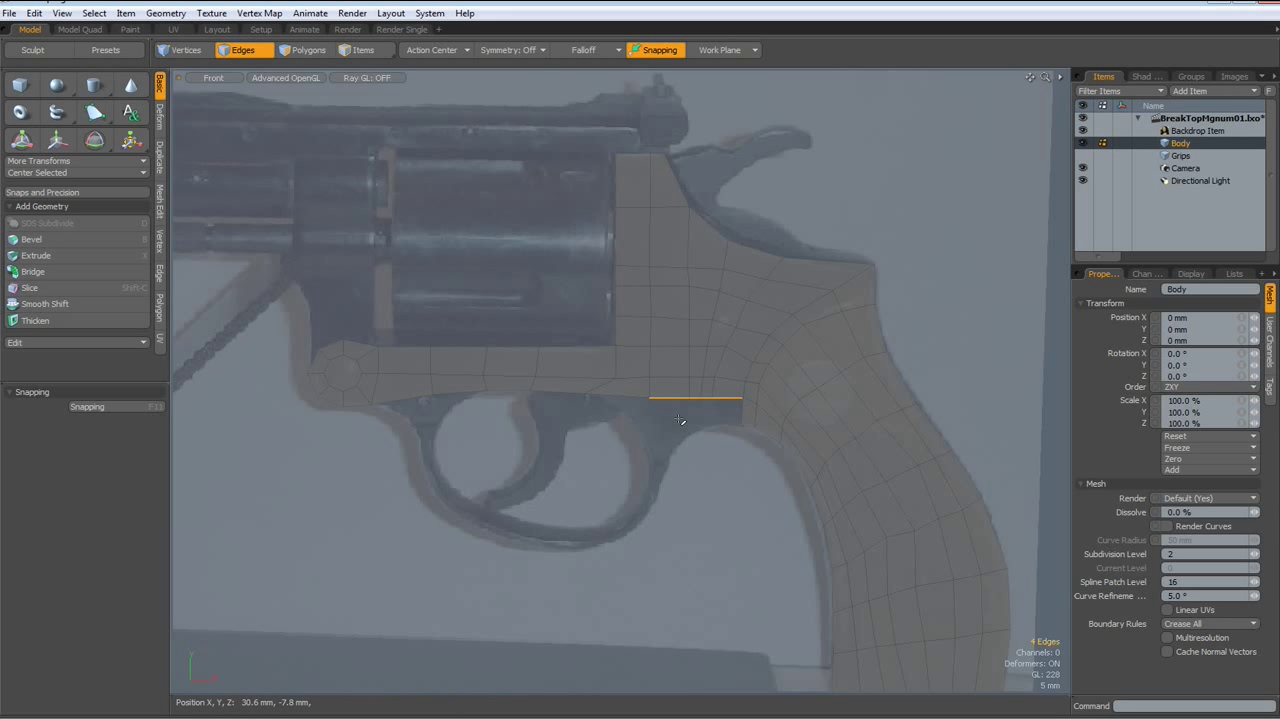
Edge Extend the frame's selected lower edge down about 5 mm into a new face strip.
key(z)
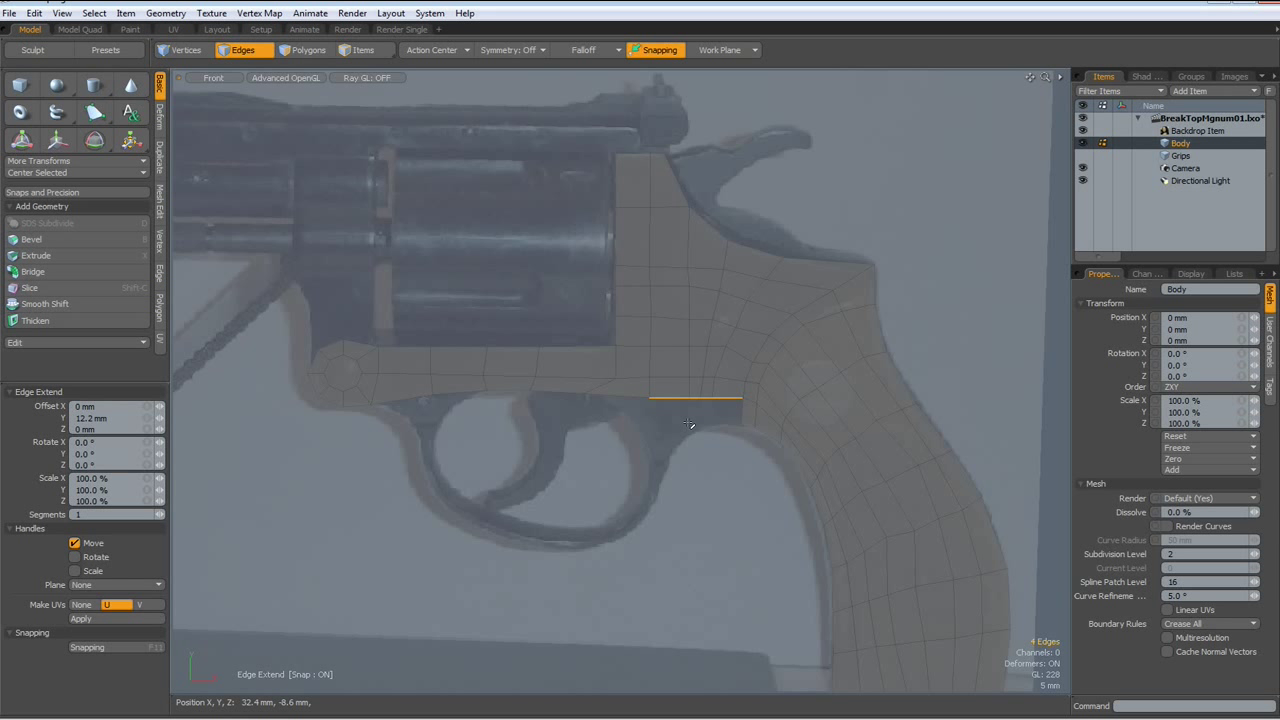
drag(698, 318, 698, 345)
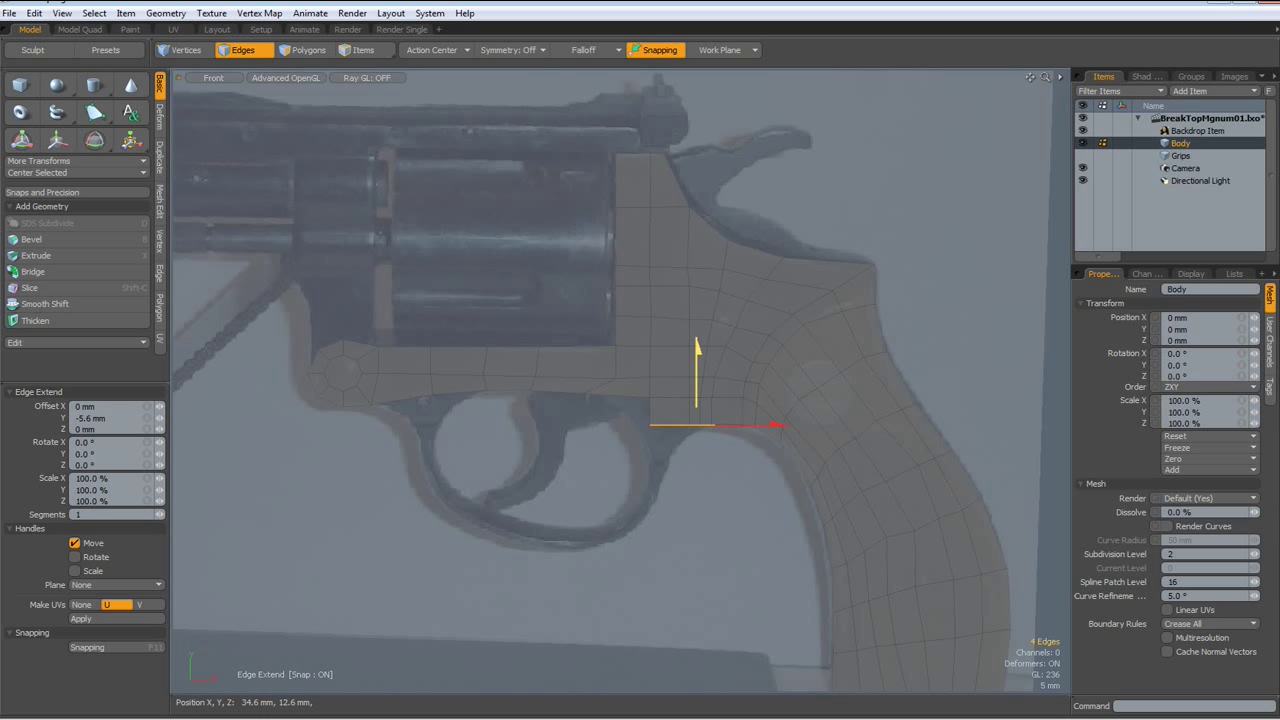
key(space)
scroll(733, 445, up, 3)
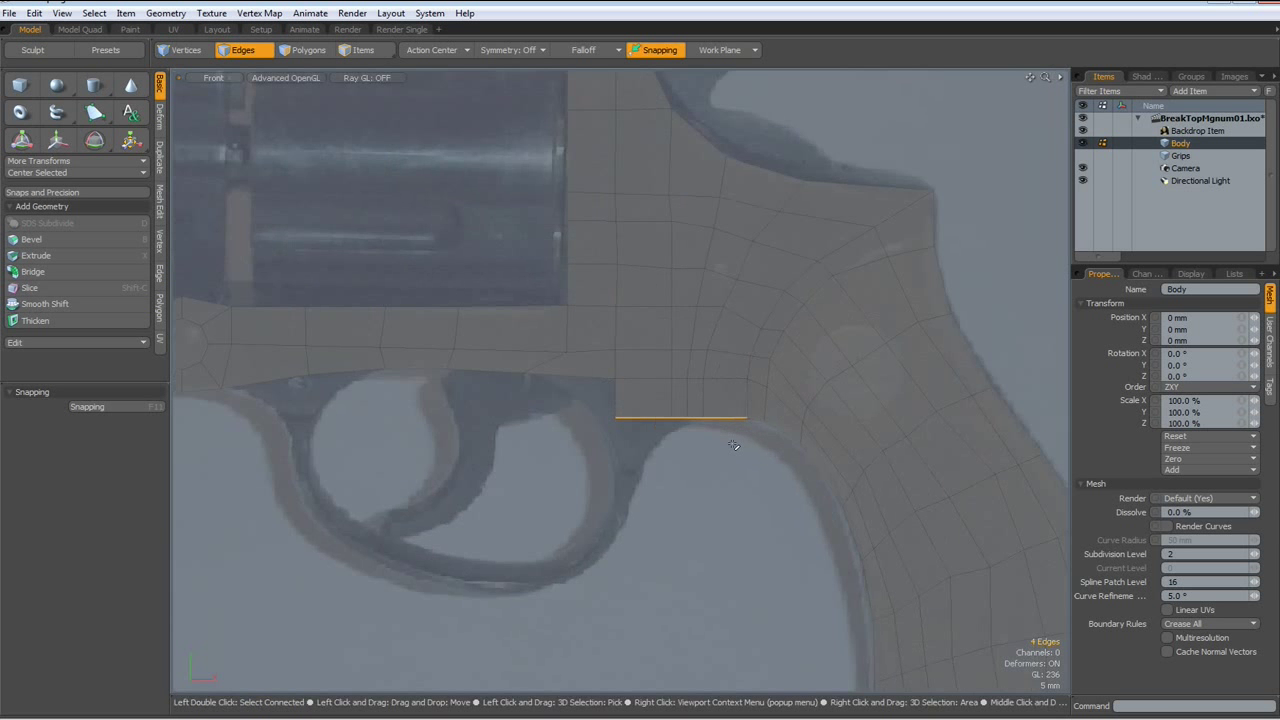
scroll(730, 445, up, 2)
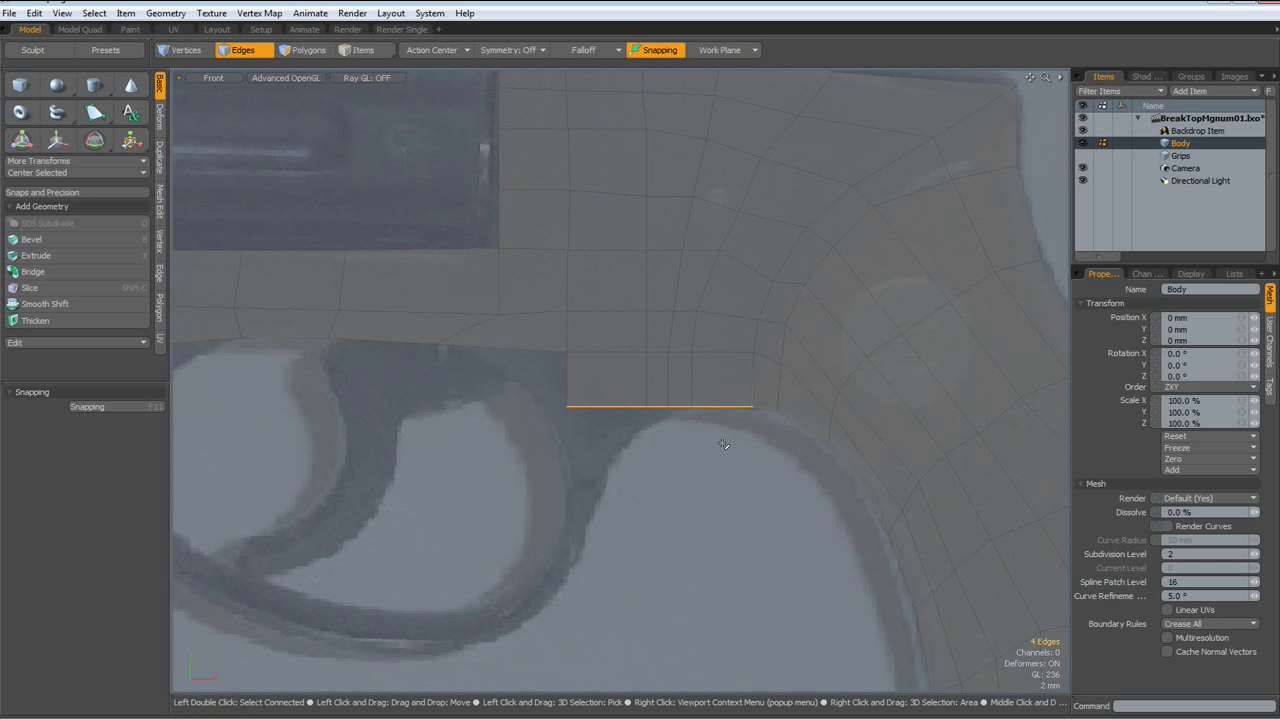
In Vertices mode, select the new strip's corner vertex, then clear the selection.
key(1)
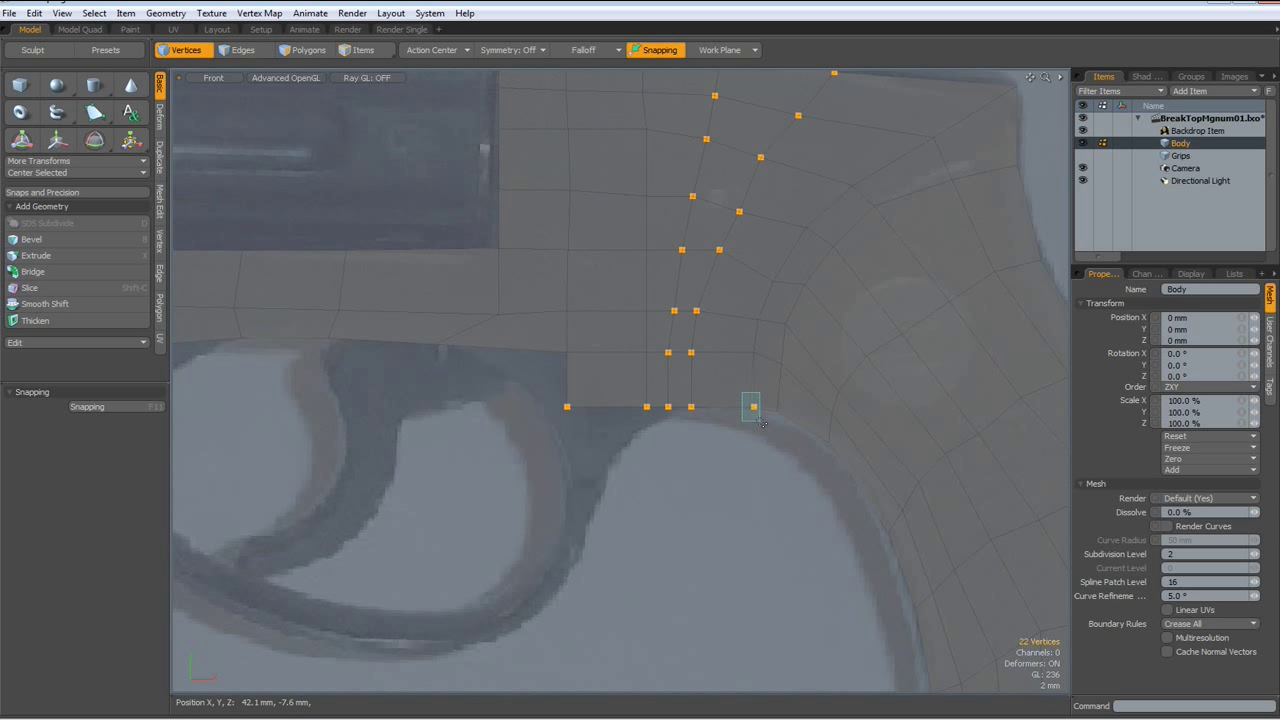
click(752, 407)
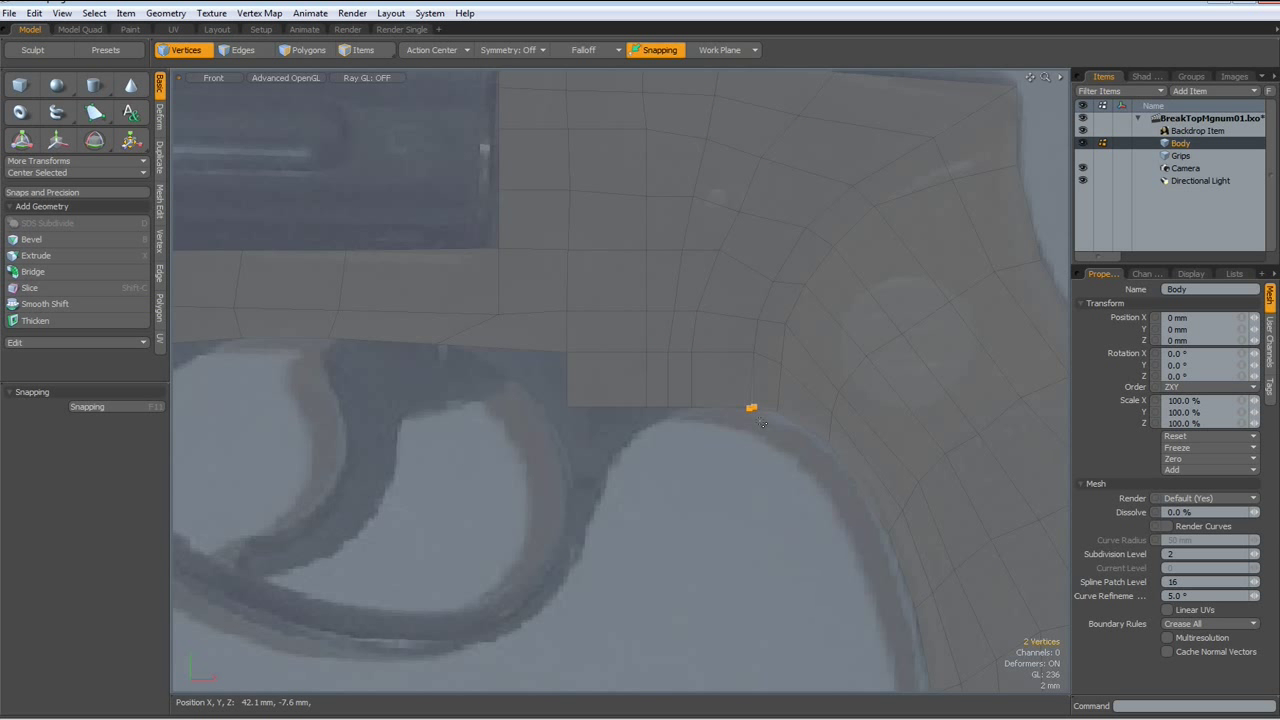
click(760, 421)
scroll(780, 492, down, 3)
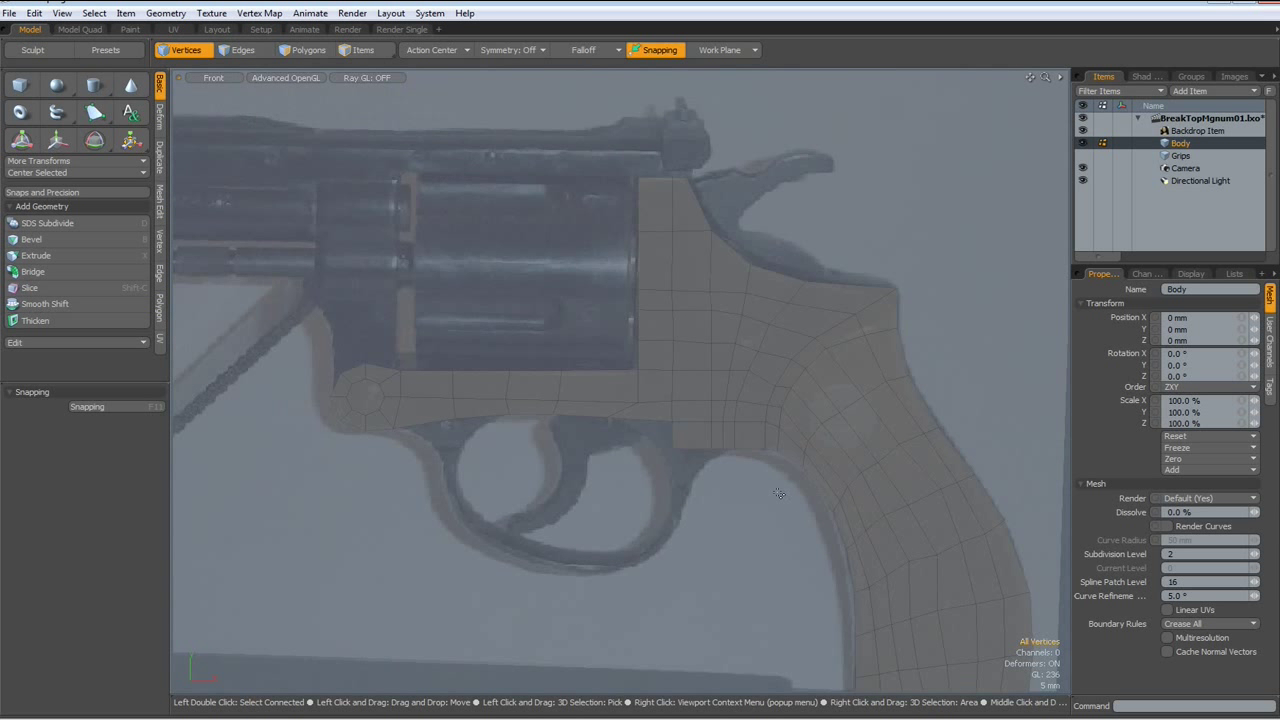
key(Tab)
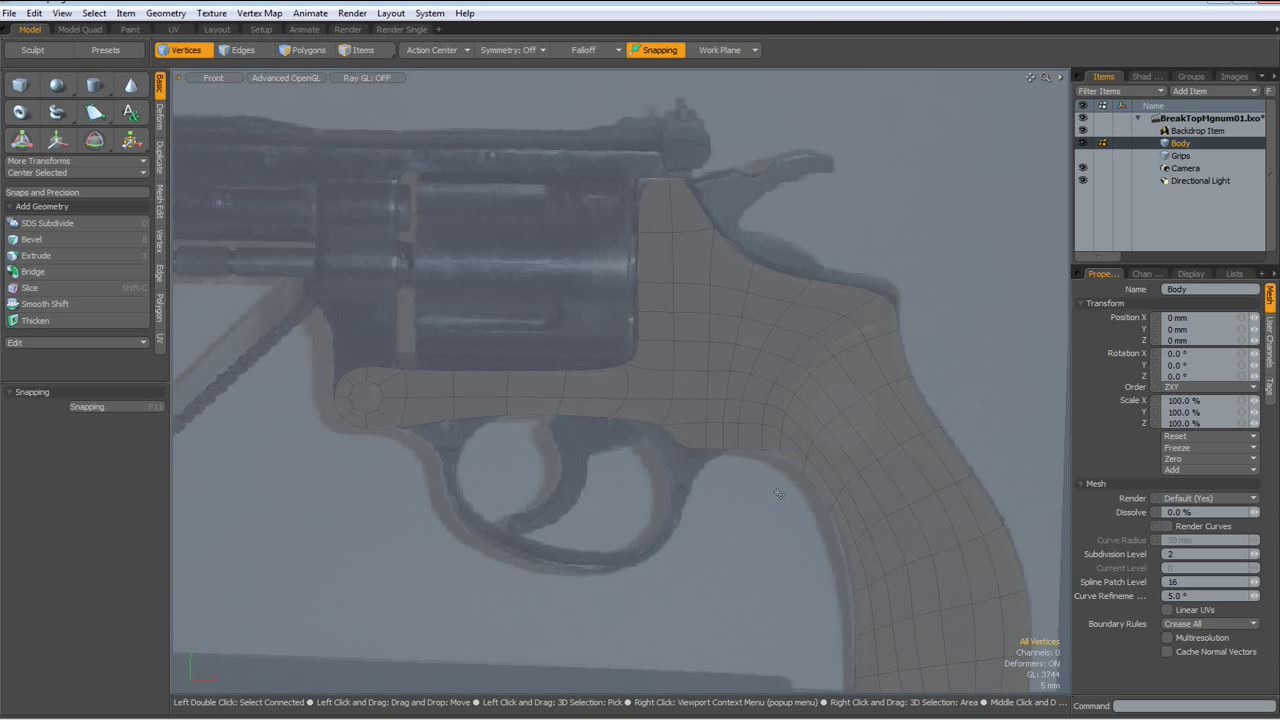
mouse_move(779, 493)
alt+mouse_down()
mouse_move(751, 460)
mouse_move(763, 507)
alt+mouse_up()
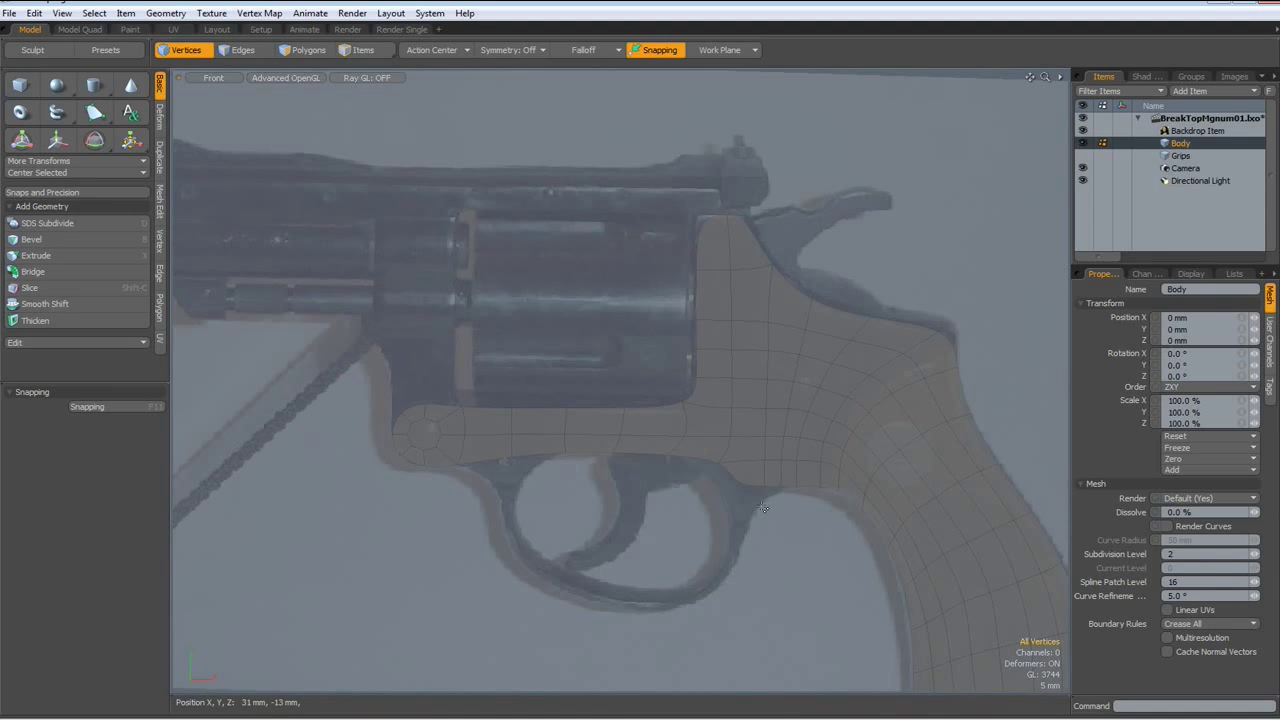
scroll(763, 507, up, 2)
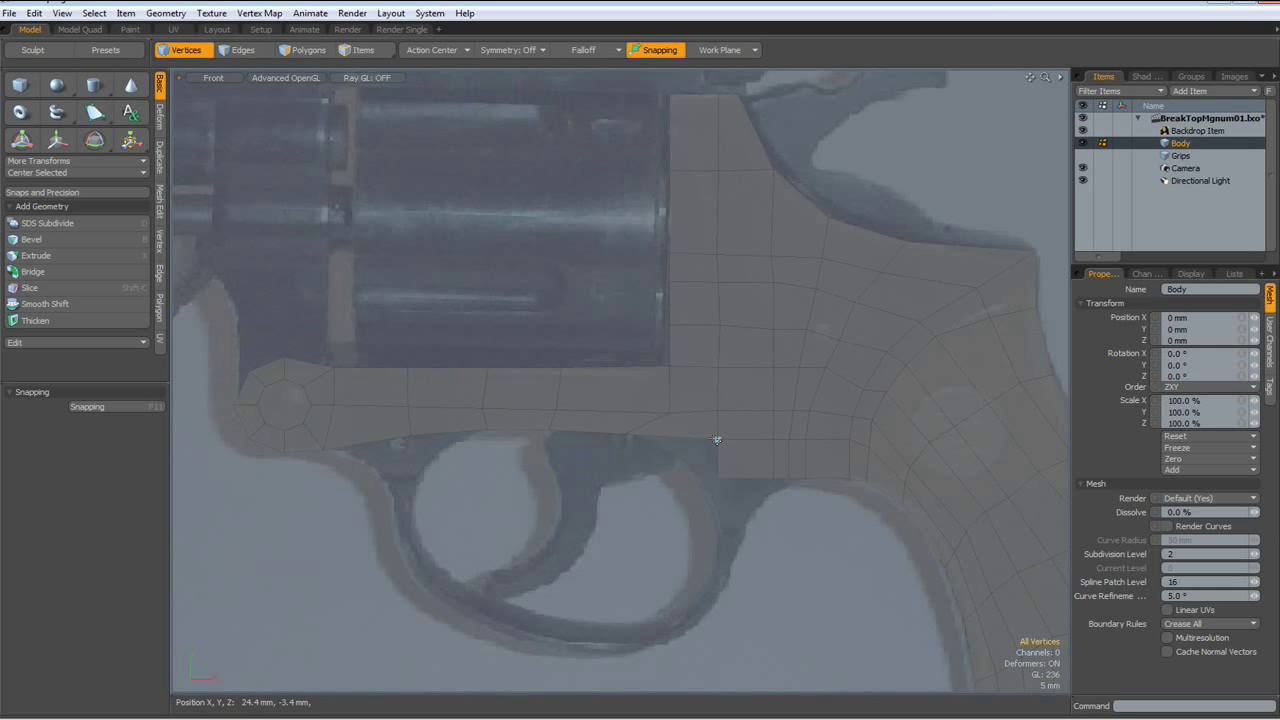
Drag three lower-edge vertices down onto the trigger guard outline using Transform with Element Falloff.
key(t)
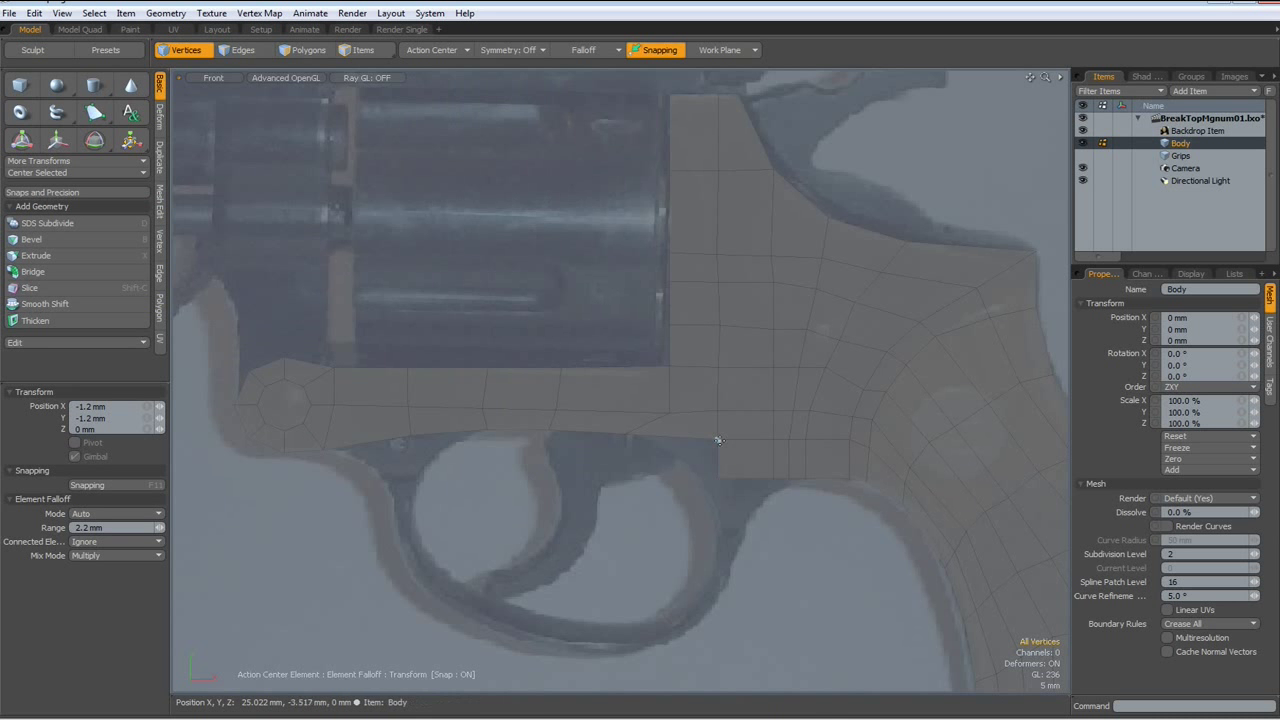
drag(718, 438, 687, 464)
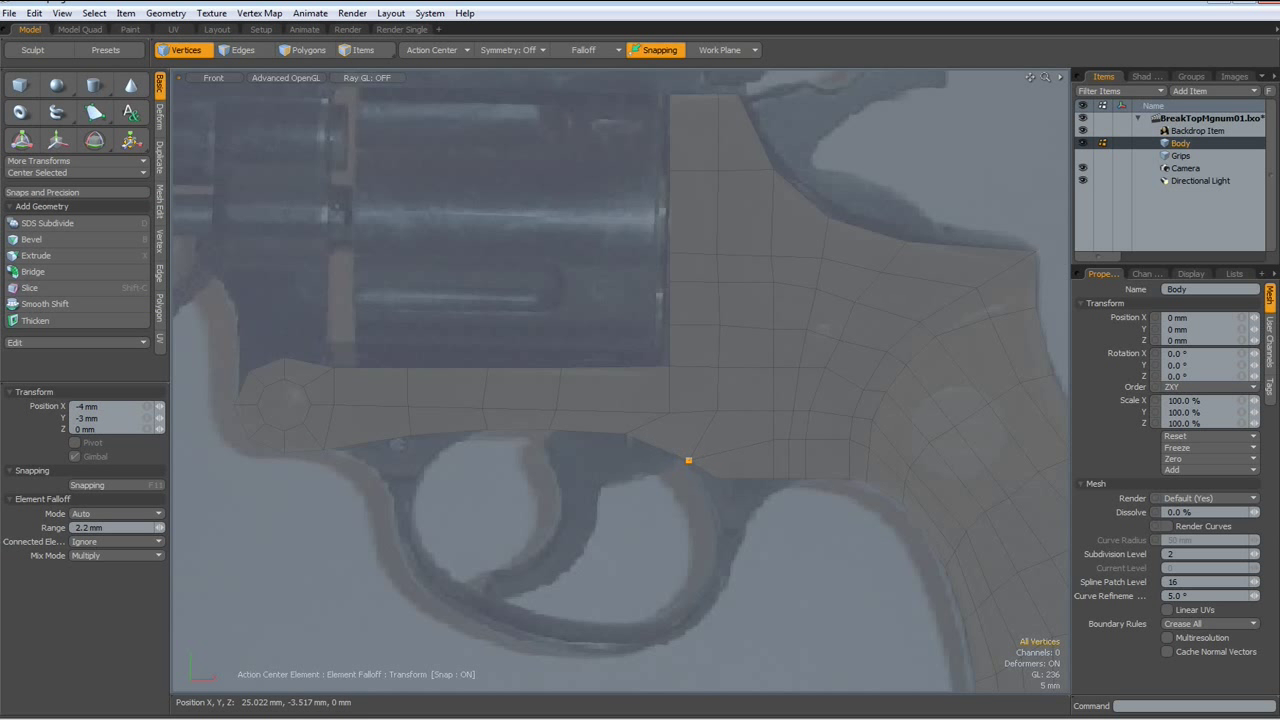
drag(687, 464, 703, 482)
click(789, 482)
drag(789, 482, 770, 500)
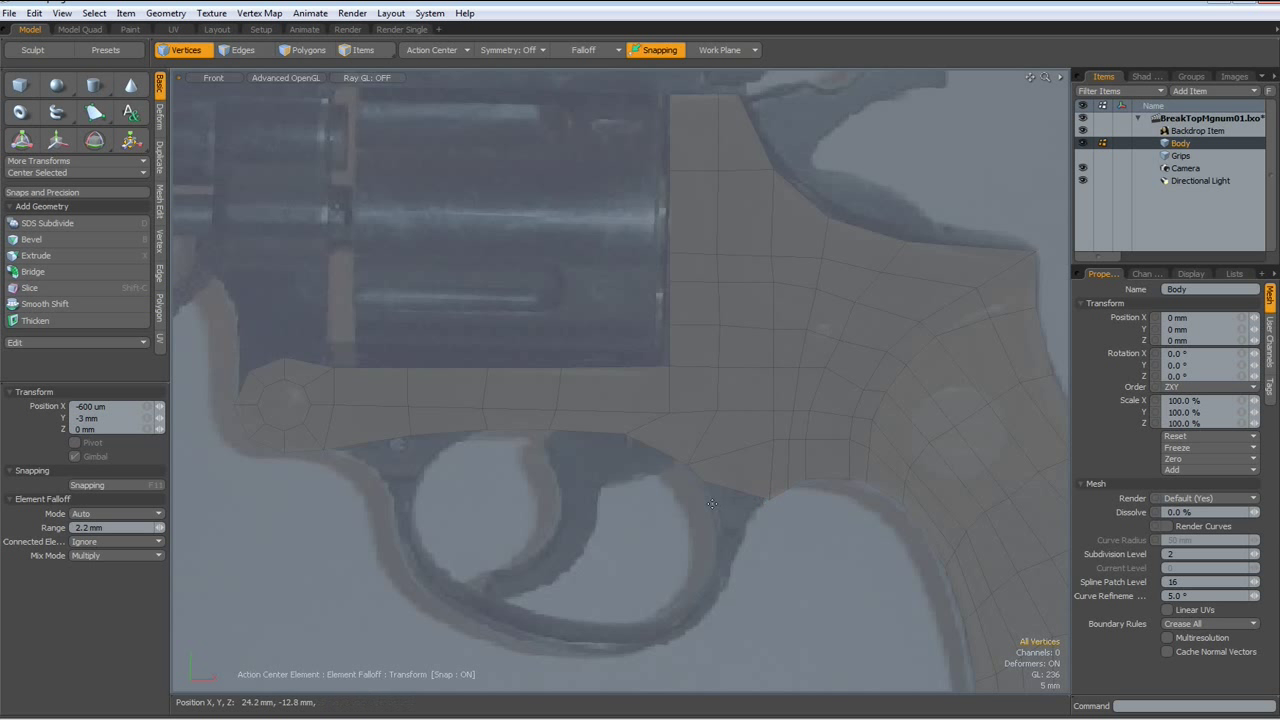
drag(704, 482, 711, 500)
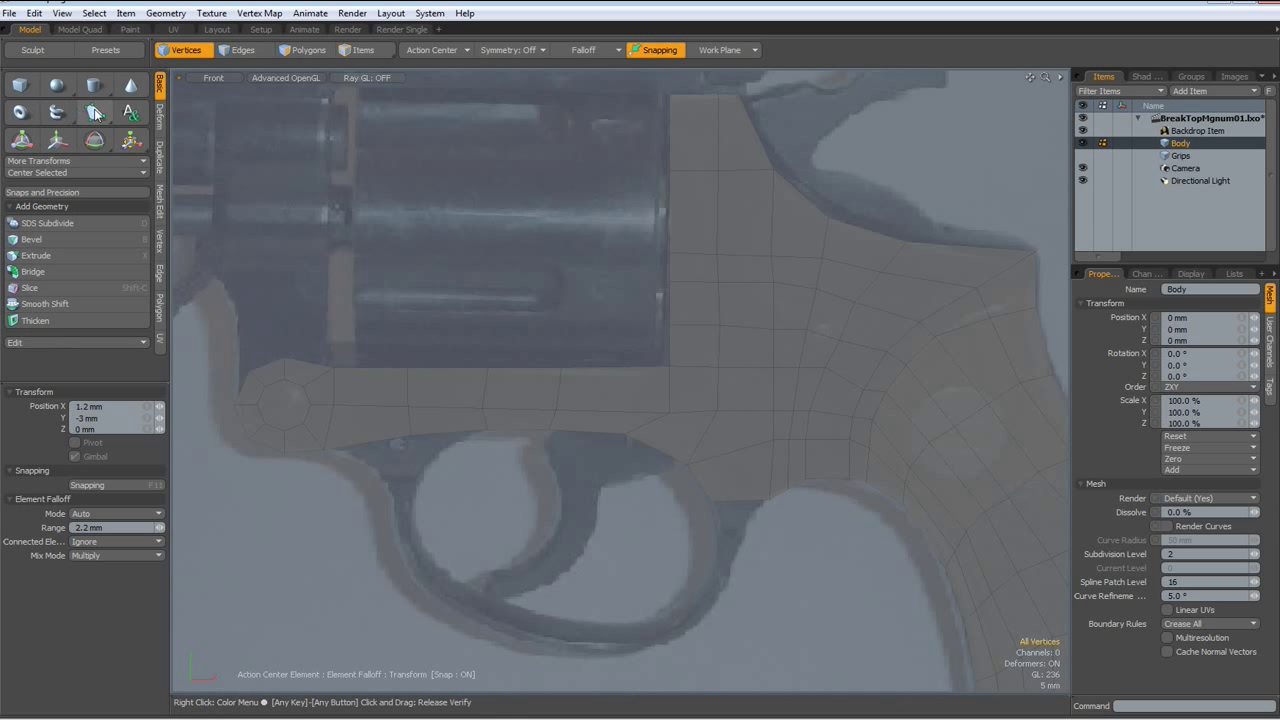
With the Pen tool in quad mode, draw the first quads down the trigger guard's front.
click(95, 113)
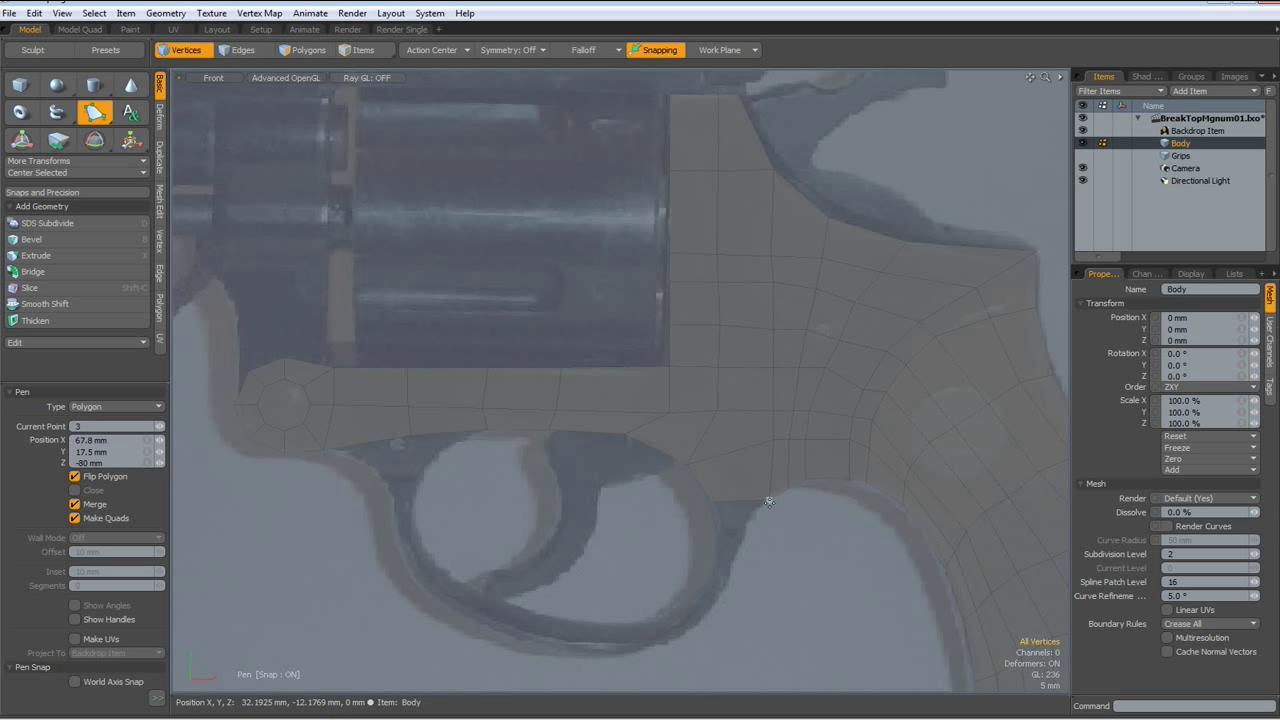
click(769, 501)
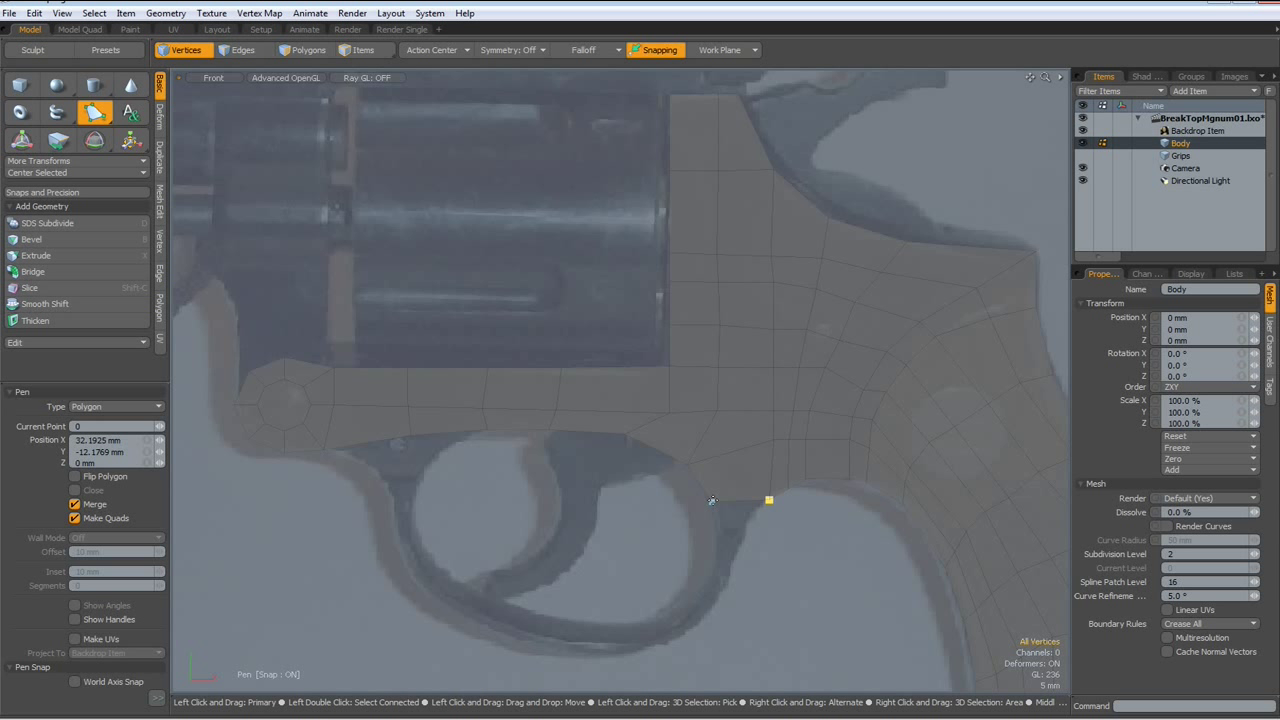
click(712, 501)
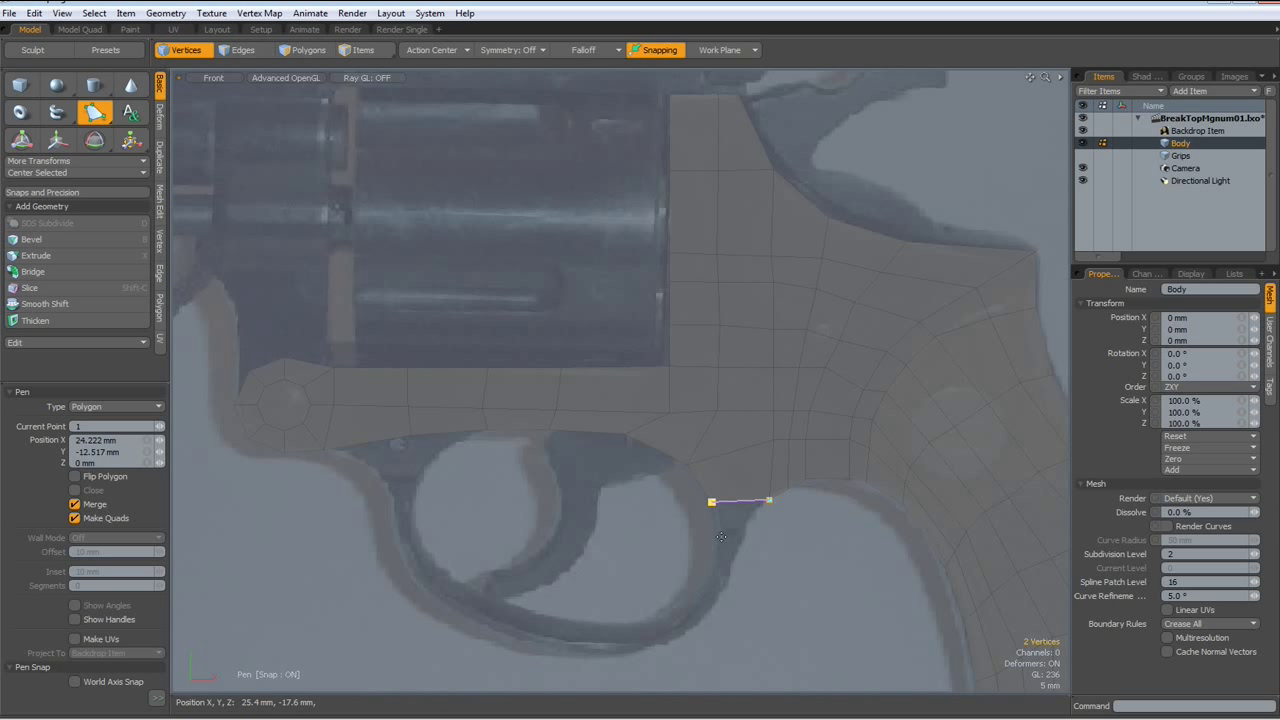
click(720, 537)
click(777, 536)
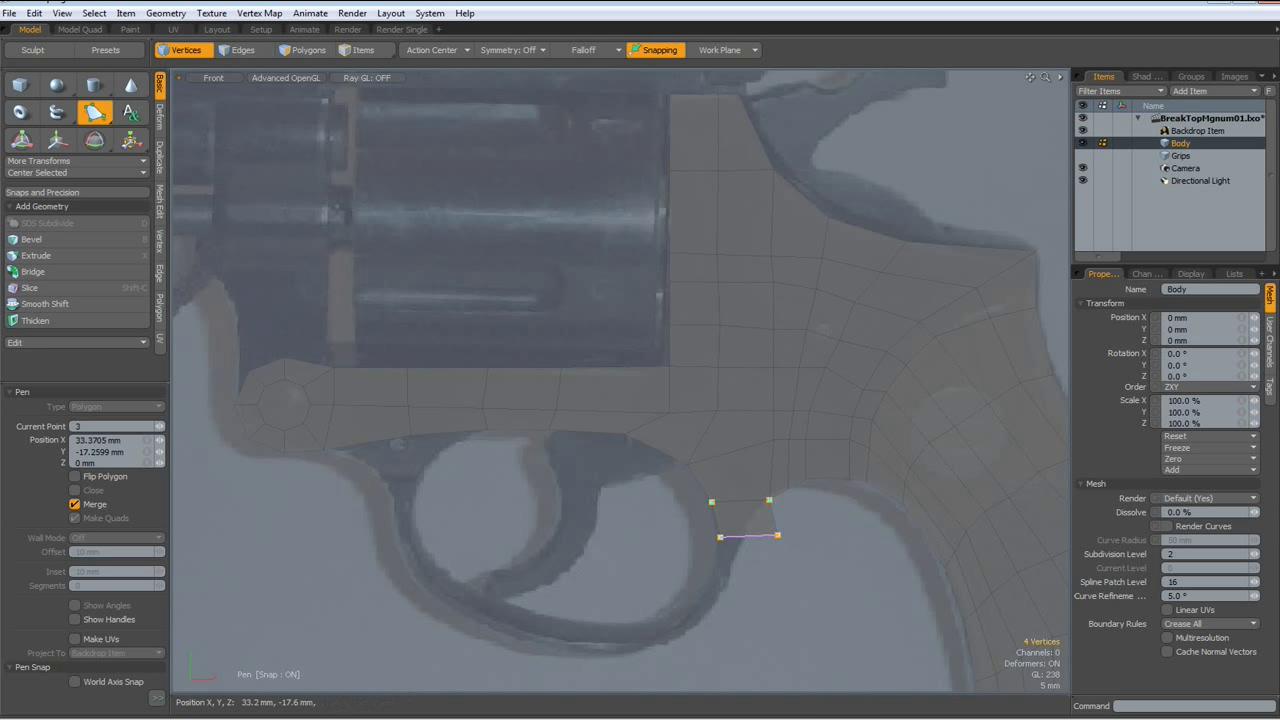
drag(777, 536, 740, 539)
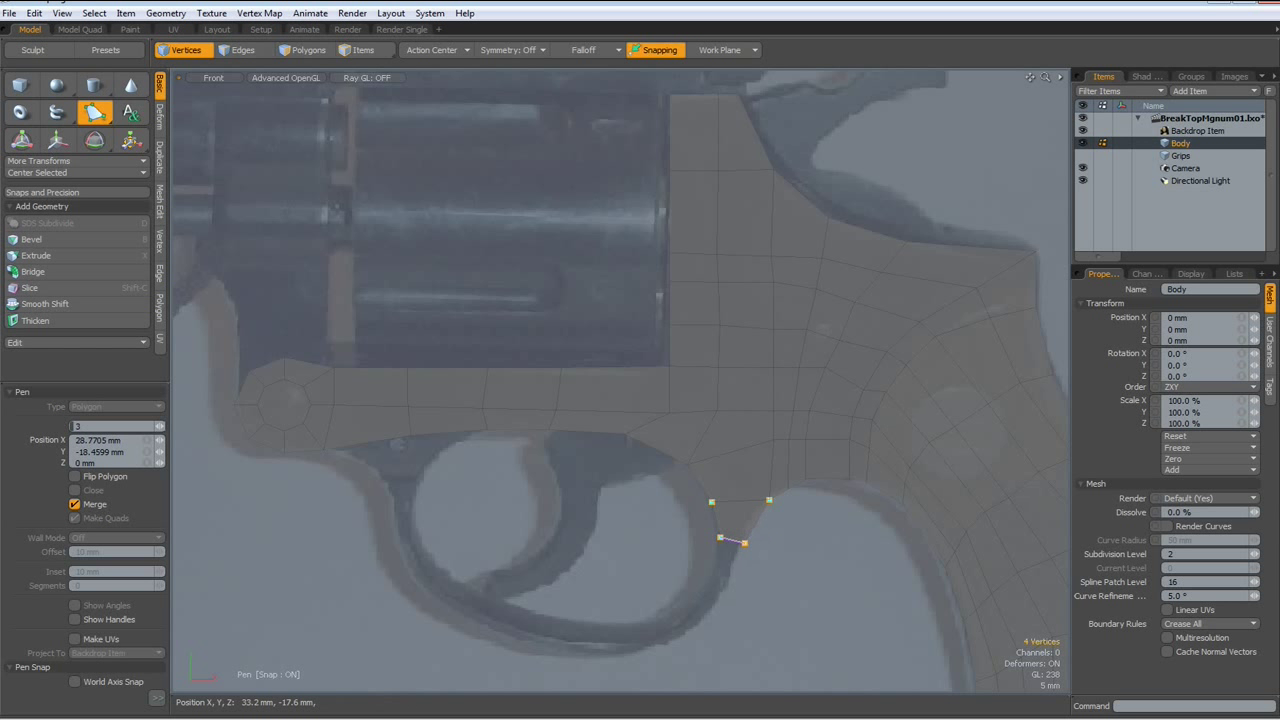
click(714, 566)
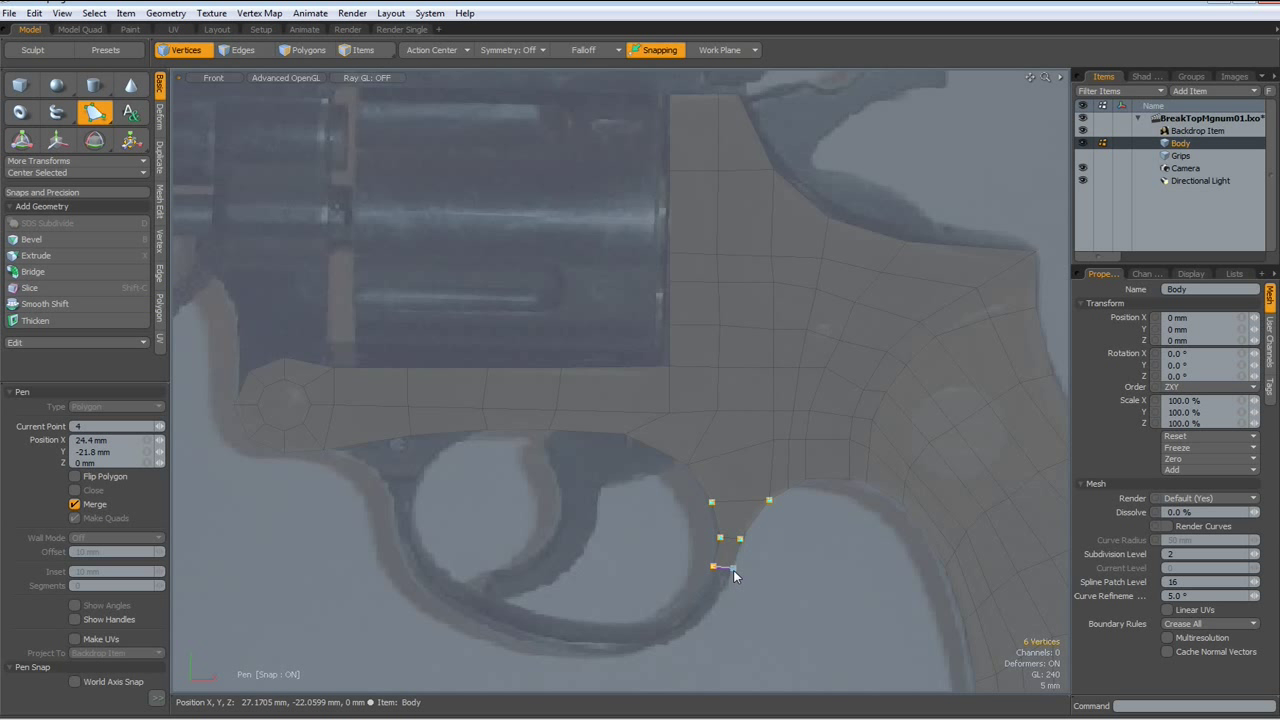
click(733, 570)
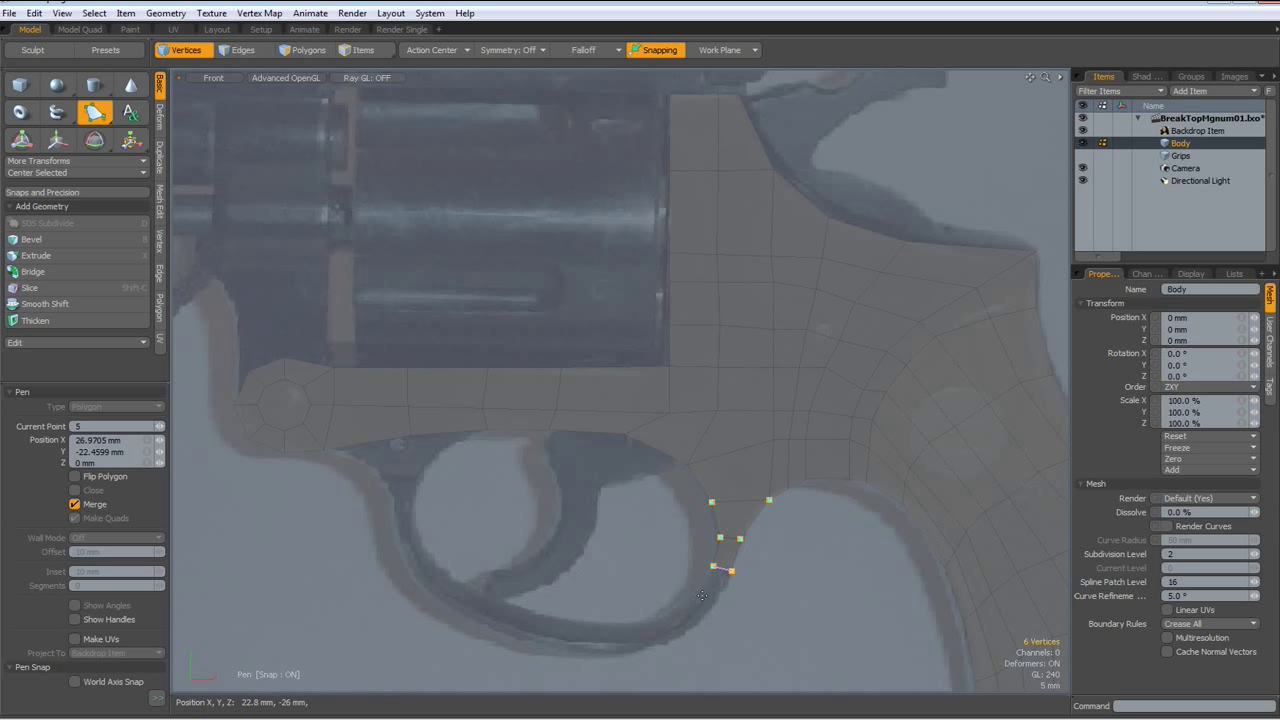
click(702, 595)
drag(713, 607, 712, 603)
Continue the quad strip along the bottom of the trigger guard toward its rear curve.
click(677, 618)
drag(688, 627, 688, 631)
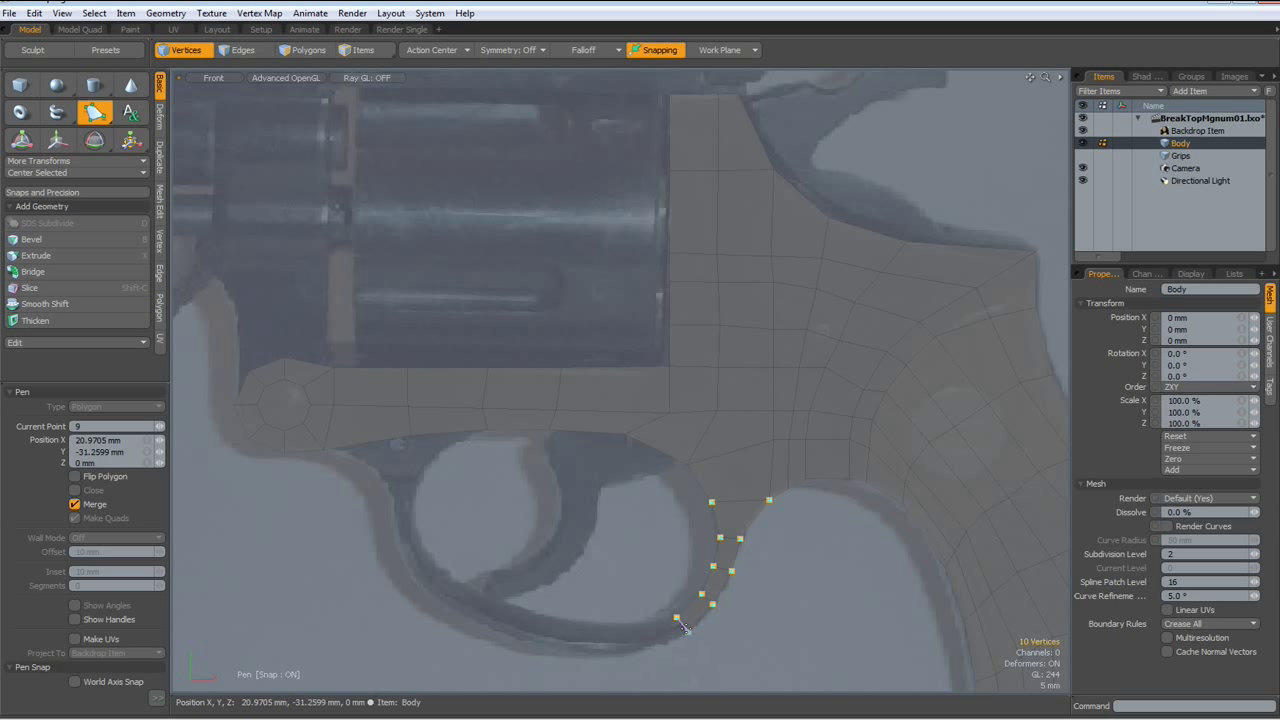
click(631, 626)
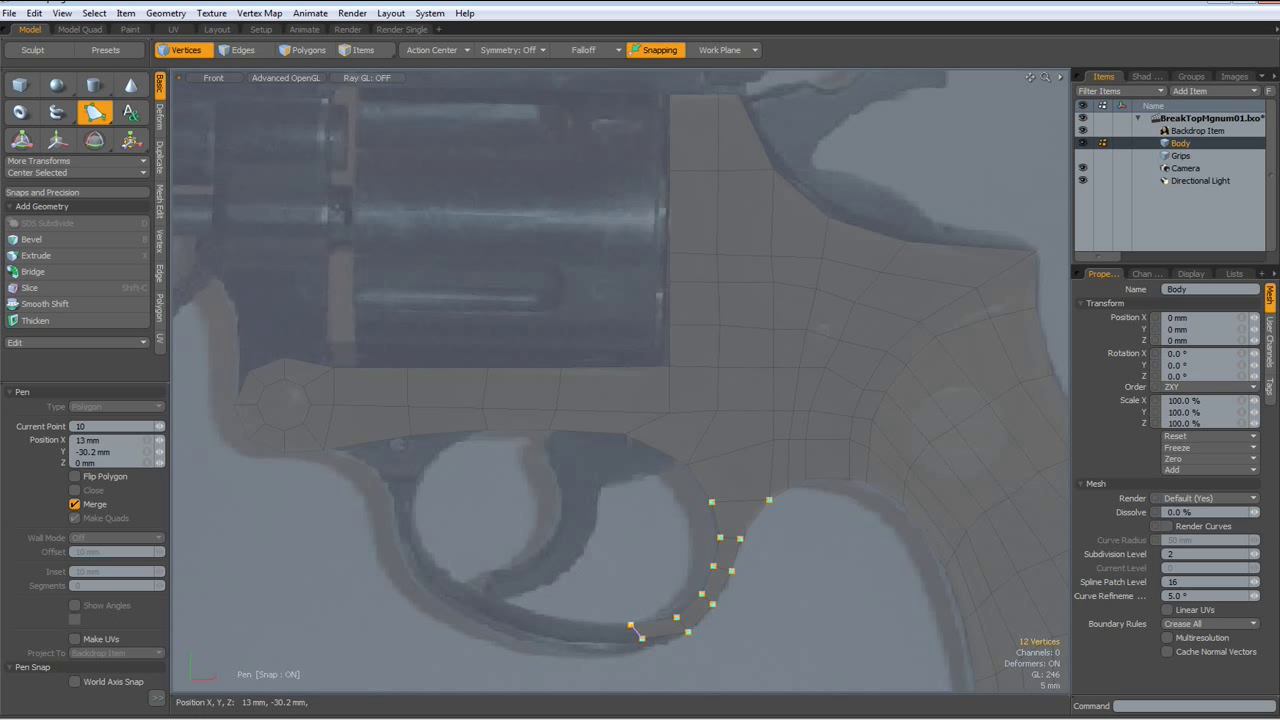
click(641, 644)
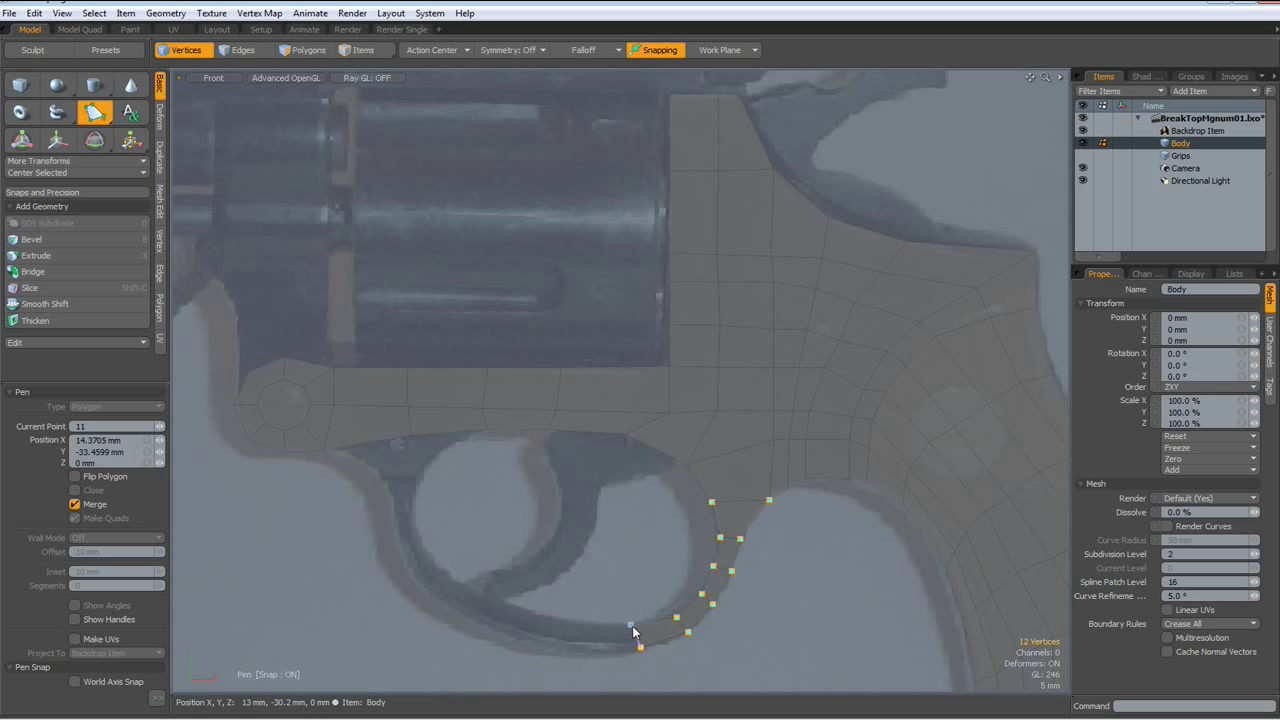
drag(632, 627, 639, 626)
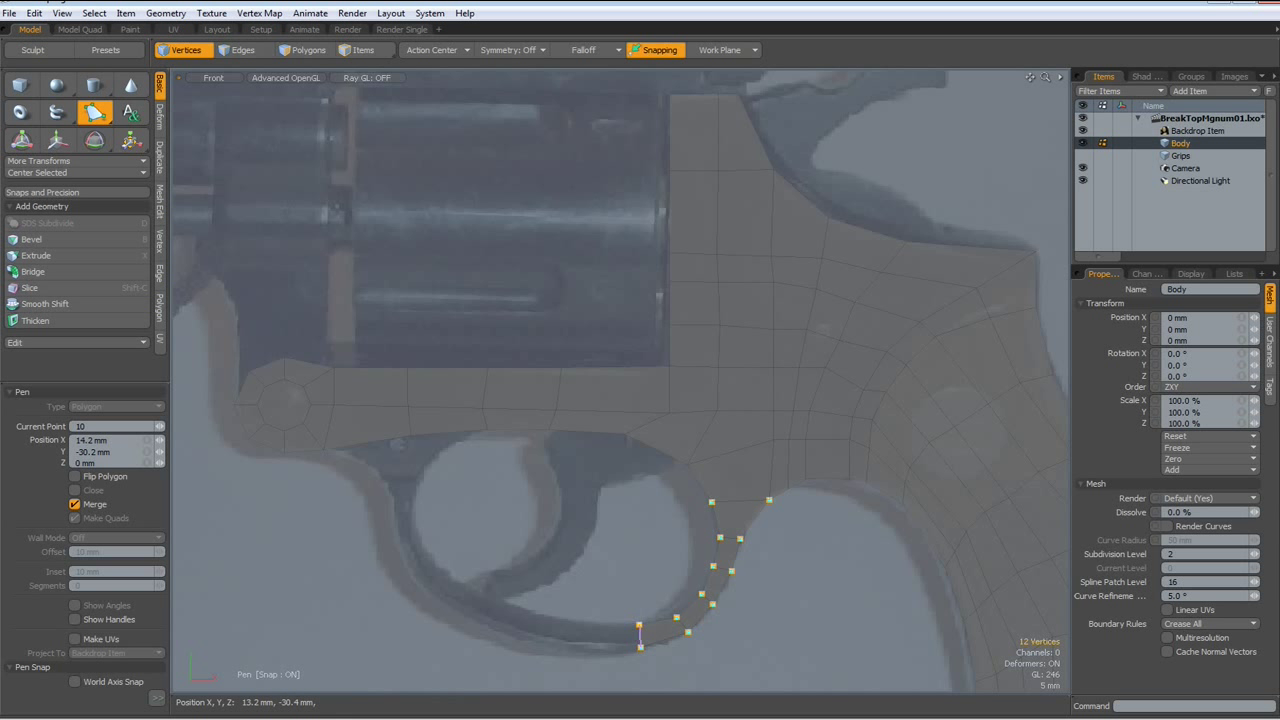
click(602, 625)
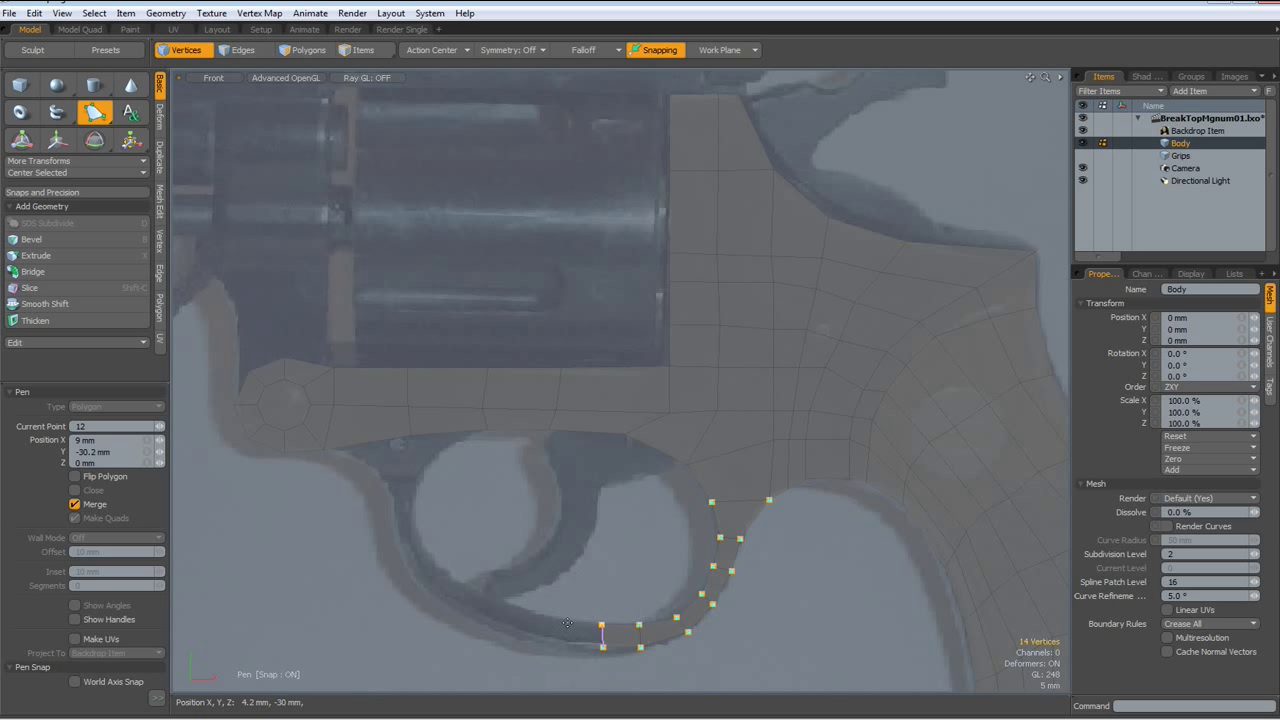
click(566, 619)
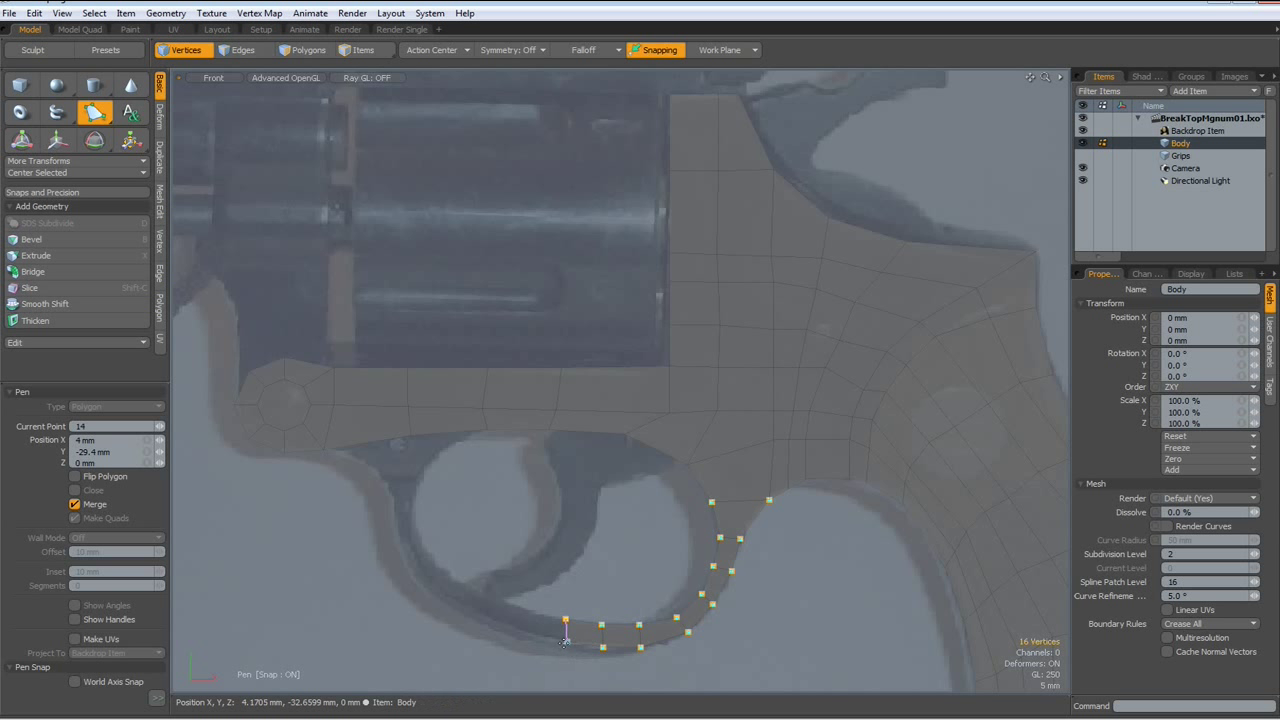
drag(566, 641, 562, 641)
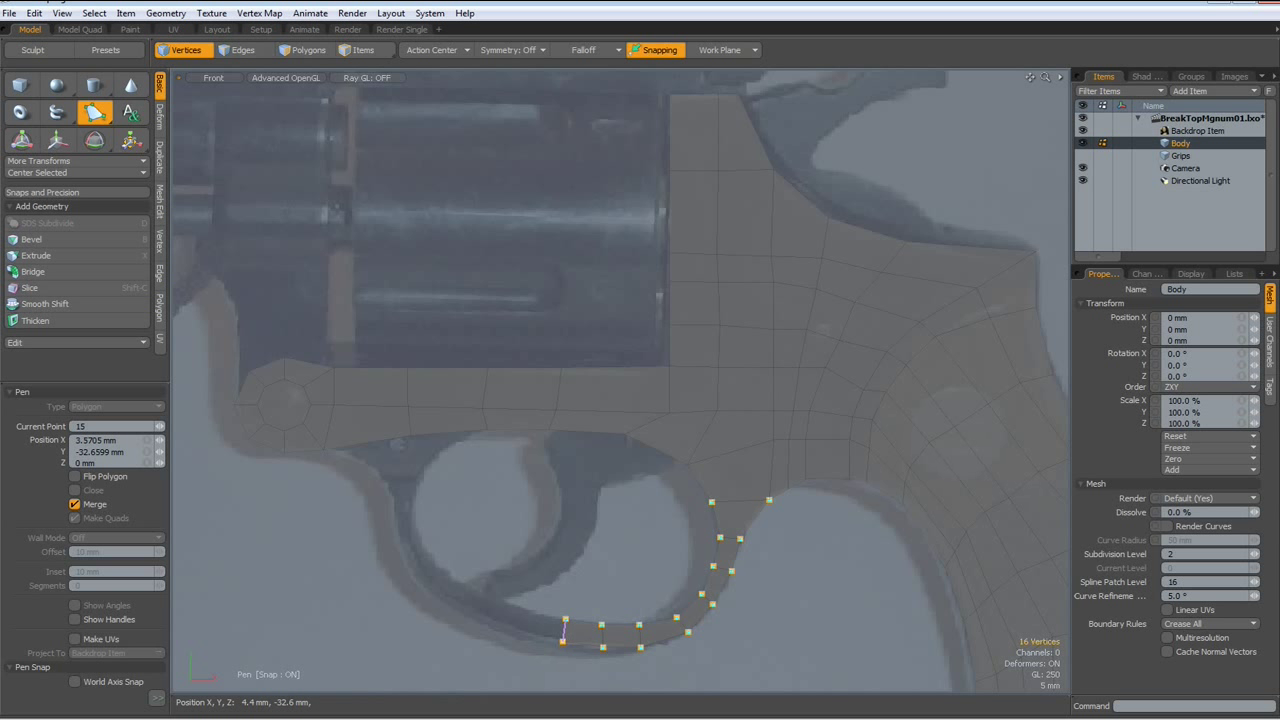
click(535, 615)
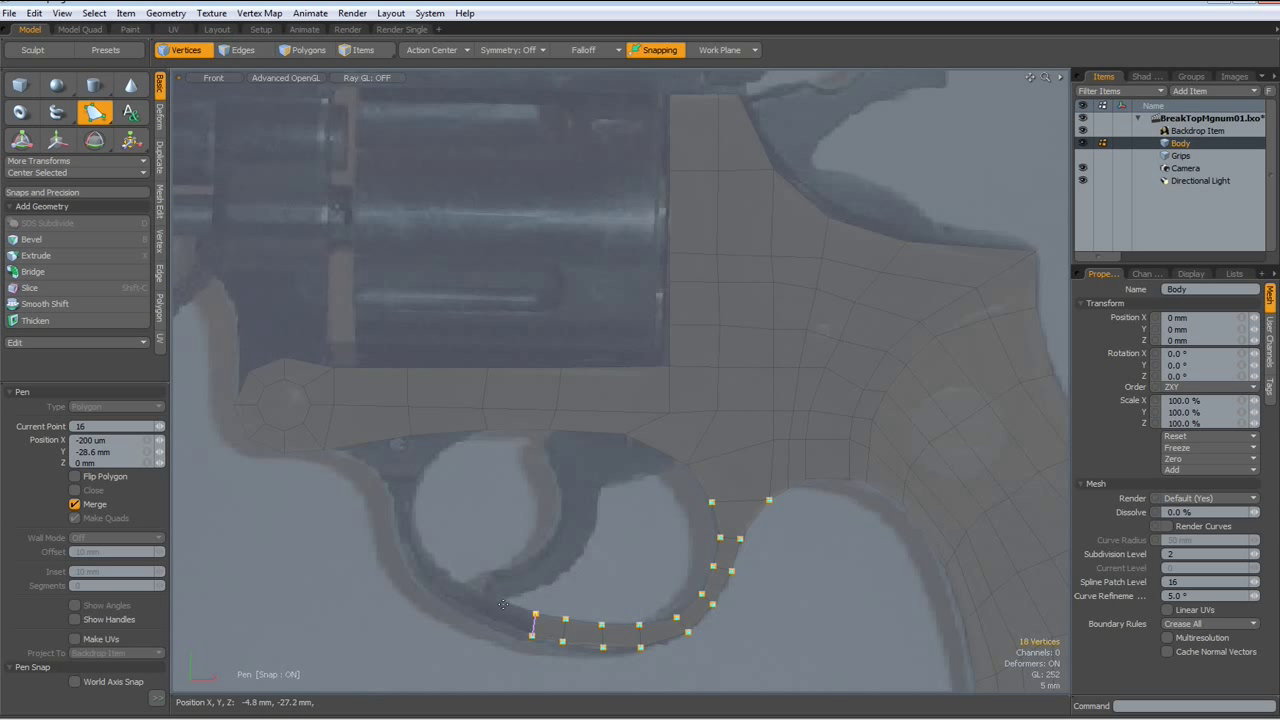
click(503, 604)
drag(501, 629, 489, 625)
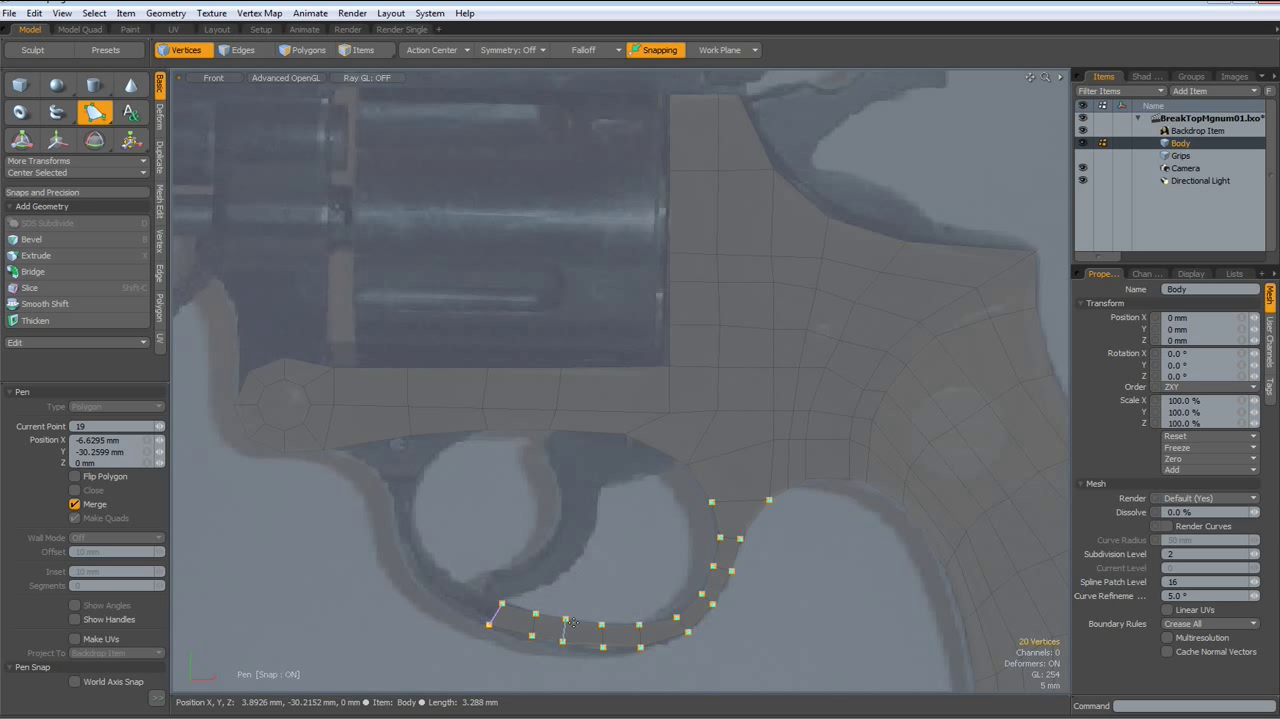
Finish the strip up the guard's rear side to its upper end, fitting points to the photo.
click(465, 588)
click(438, 566)
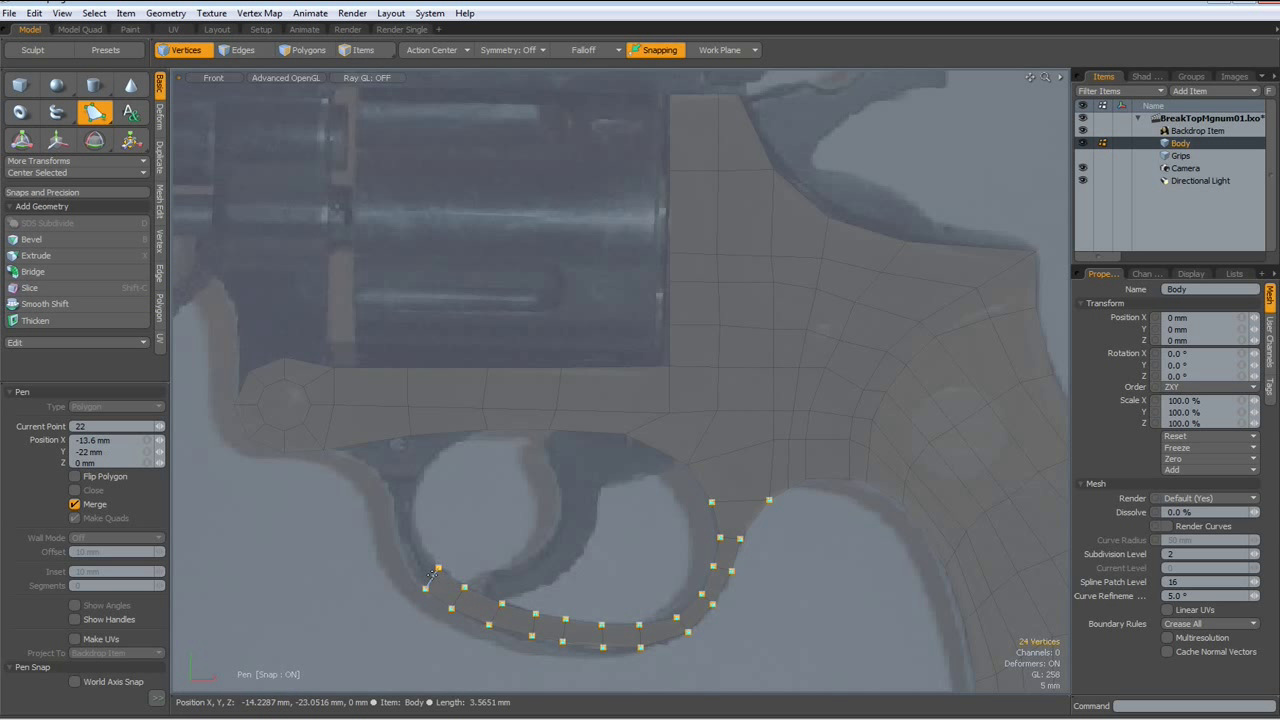
drag(425, 587, 417, 582)
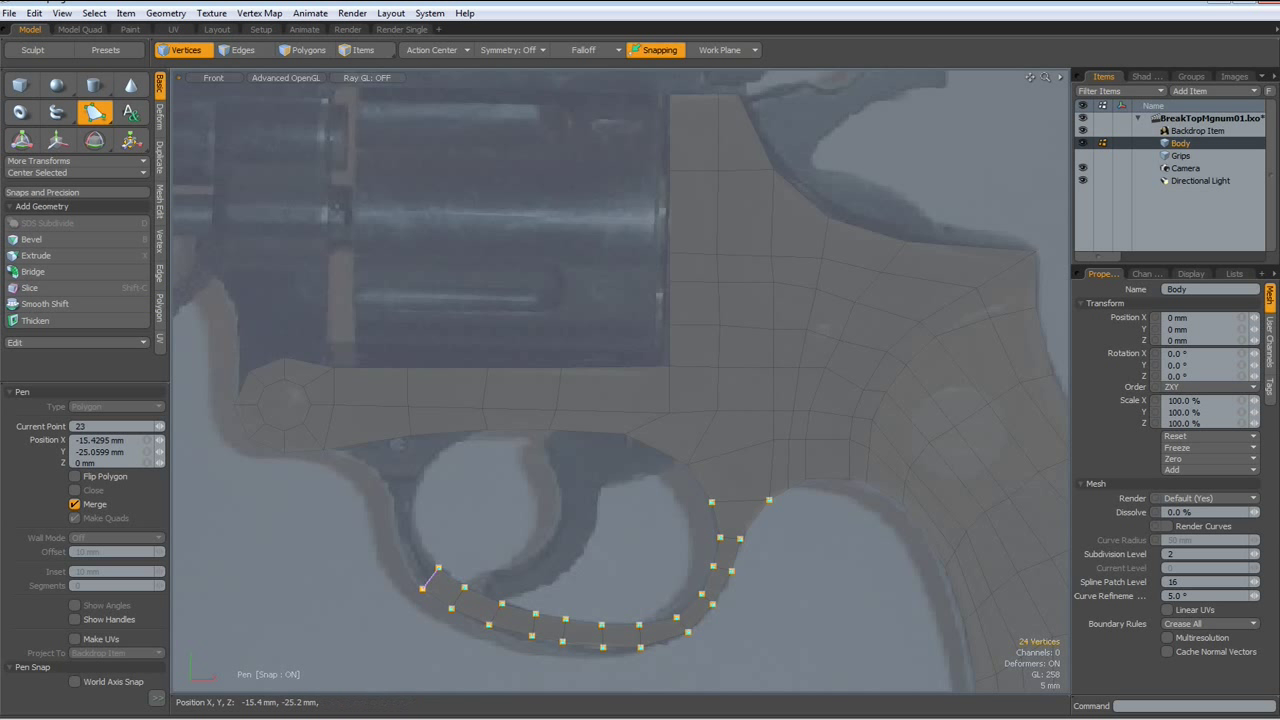
click(422, 540)
click(396, 549)
click(411, 509)
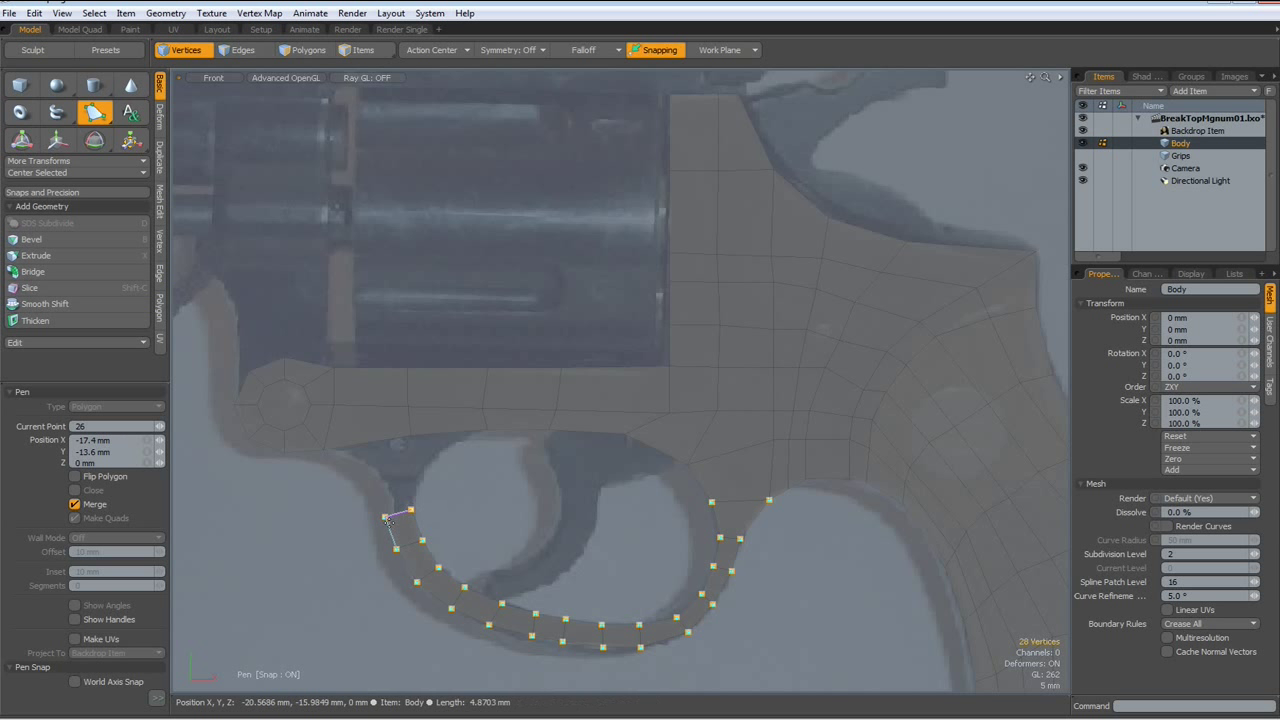
click(386, 517)
drag(386, 518, 386, 509)
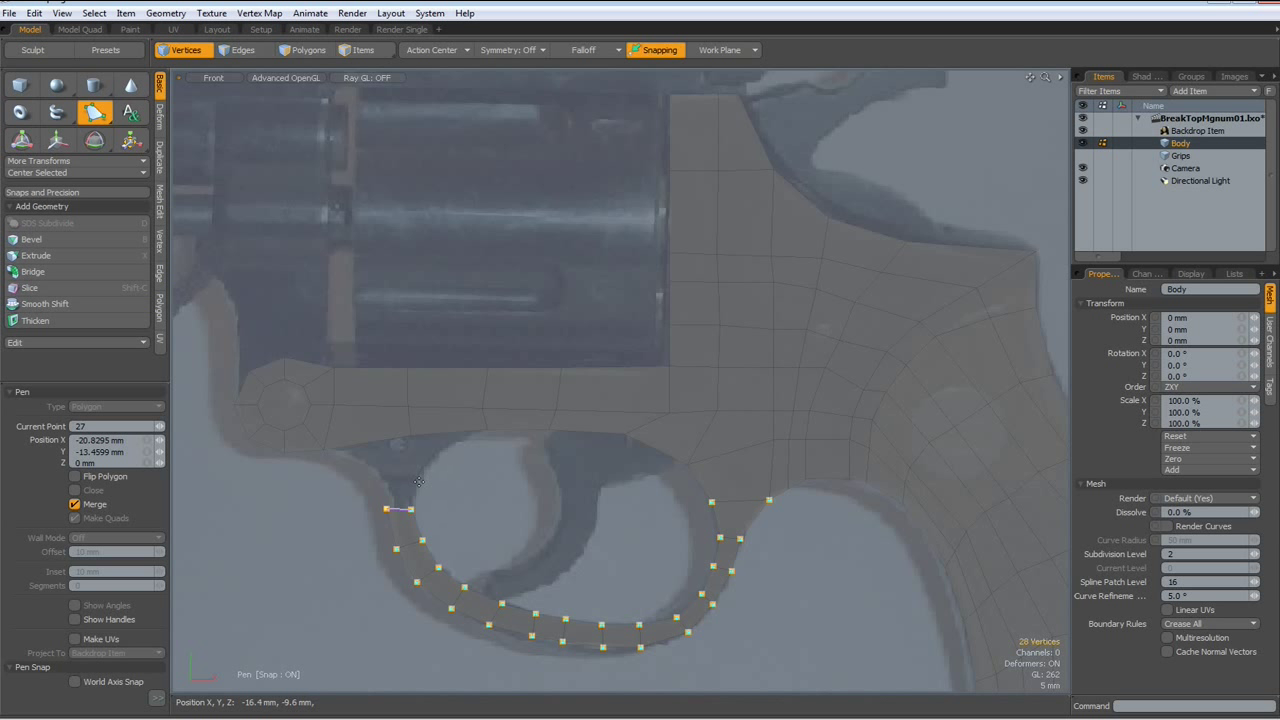
Drop the Pen tool and nudge one trigger guard vertex onto the photo outline.
key(space)
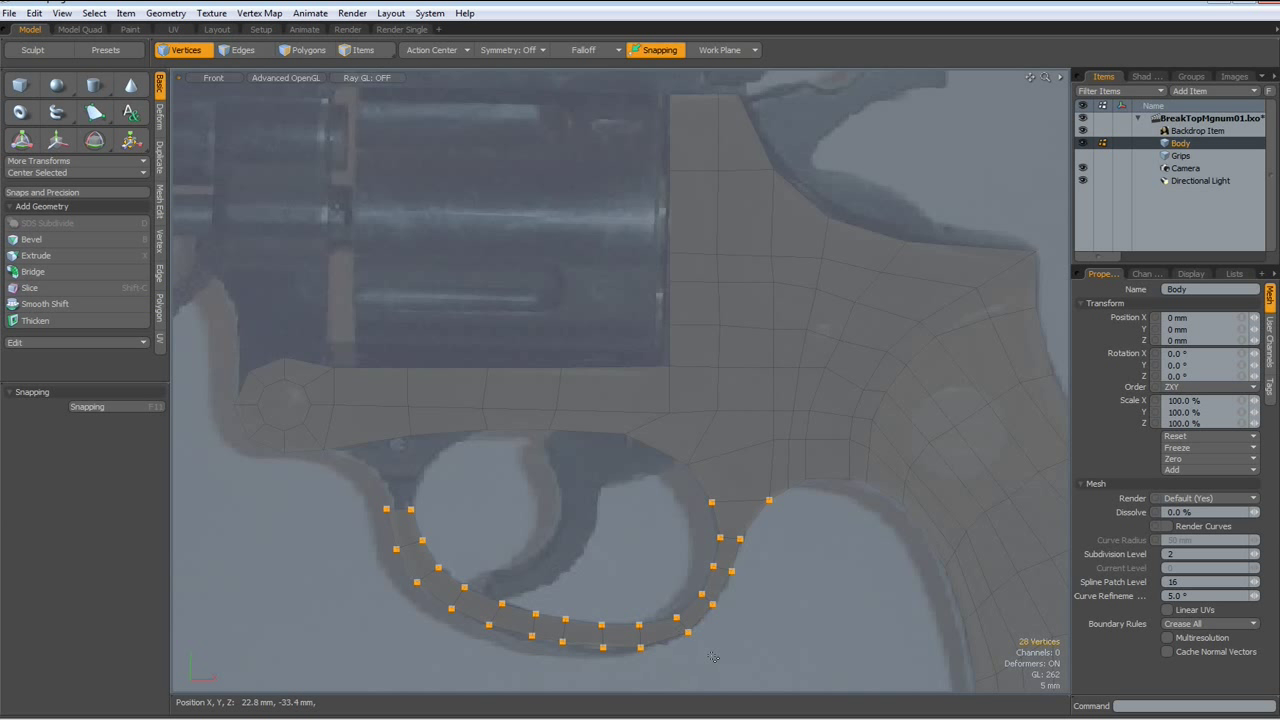
key(t)
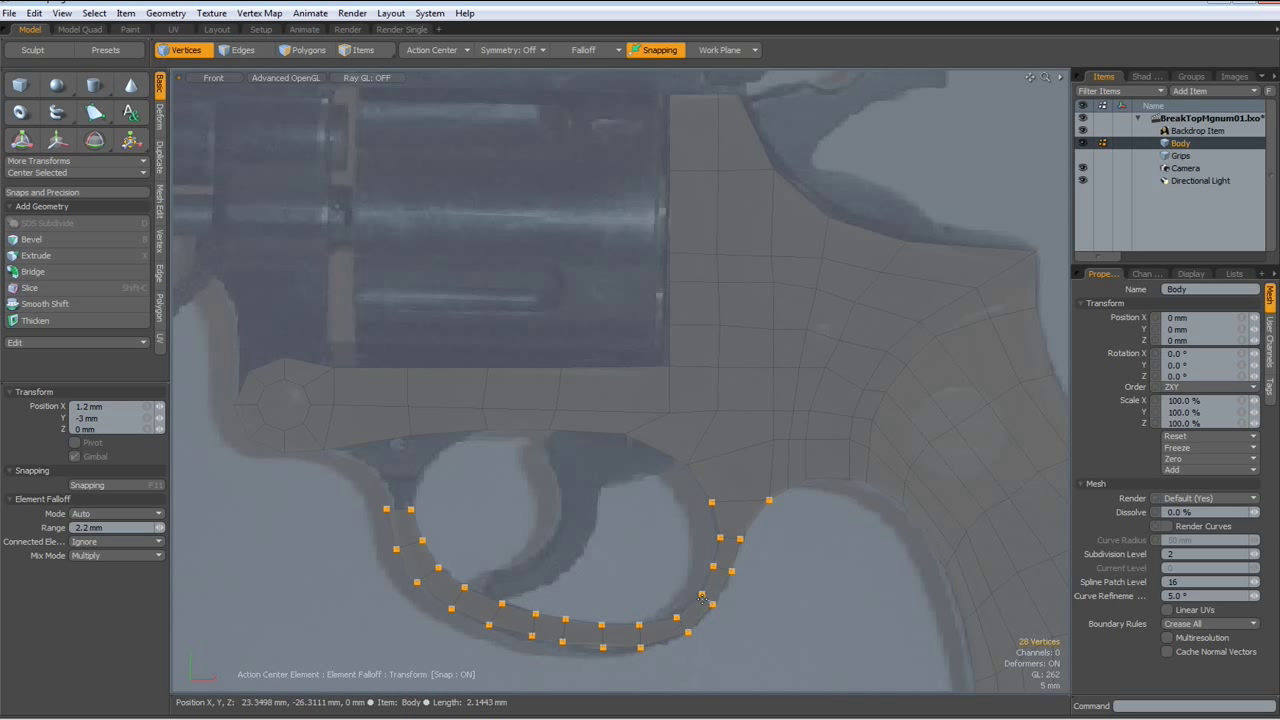
drag(702, 598, 700, 587)
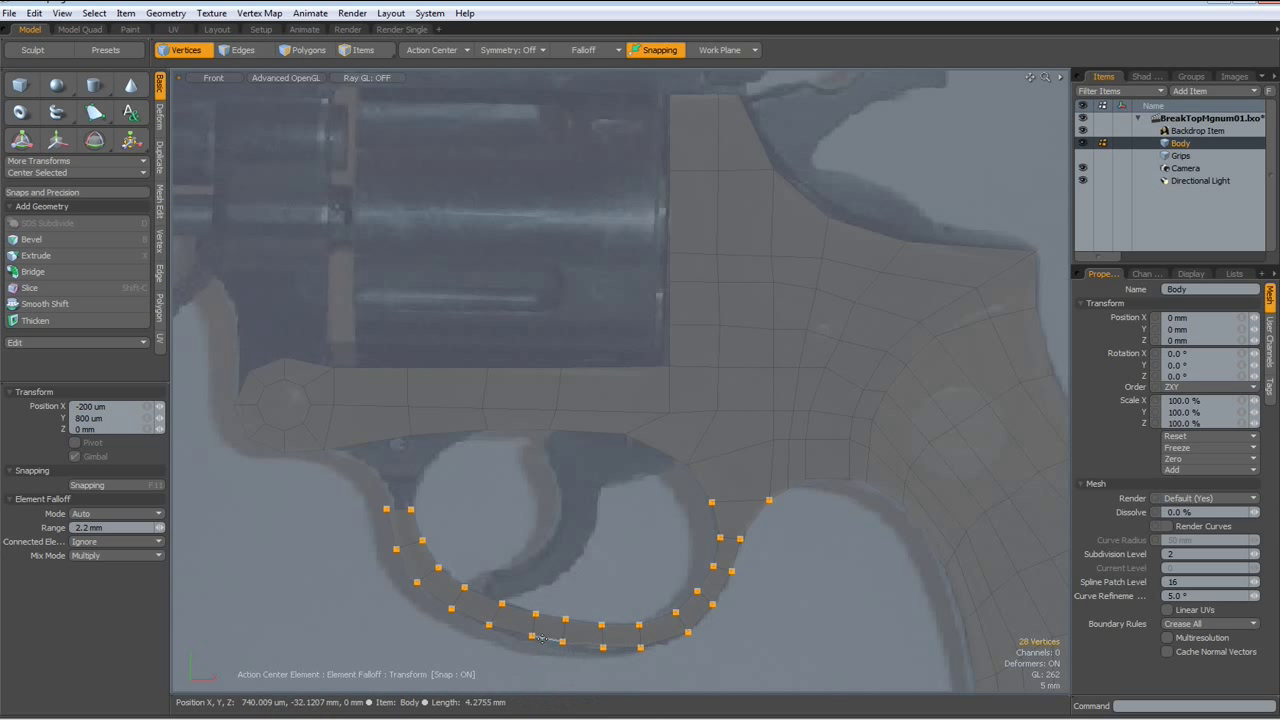
In edge mode, use Element Move to drag guard edges onto the outline and lift the trigger-area edge.
key(2)
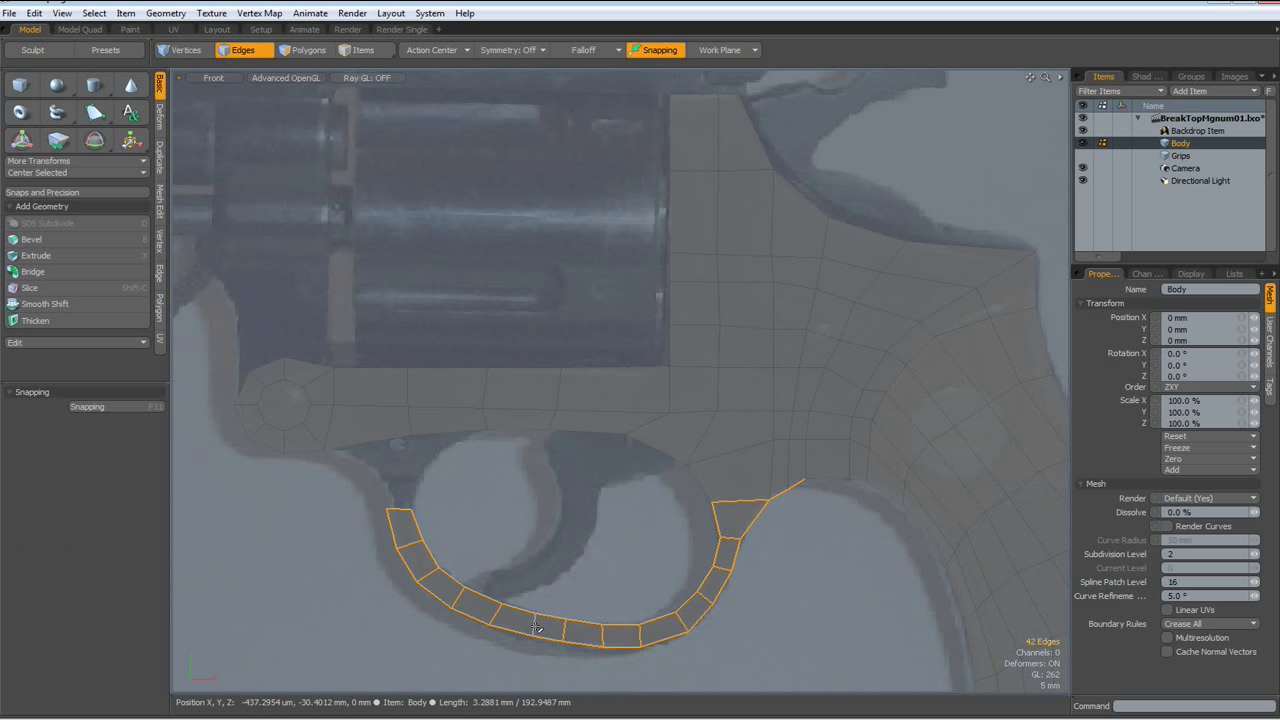
click(534, 627)
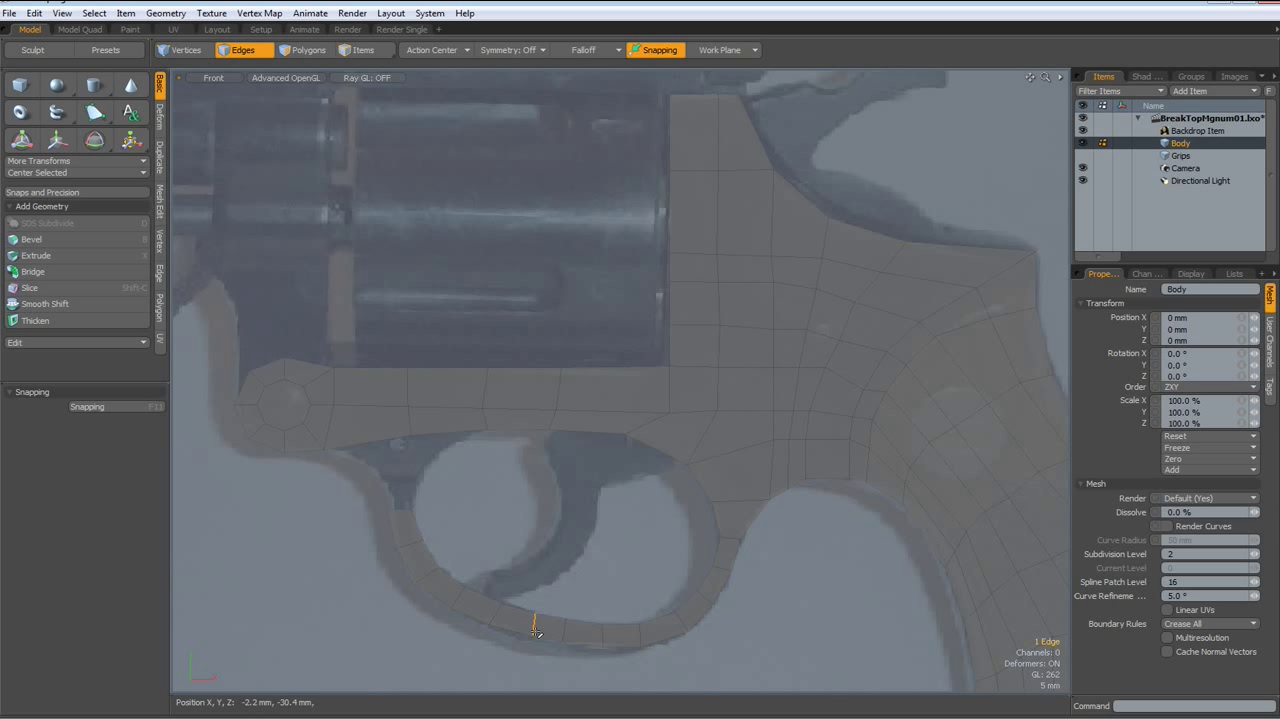
ctrl+click(535, 630)
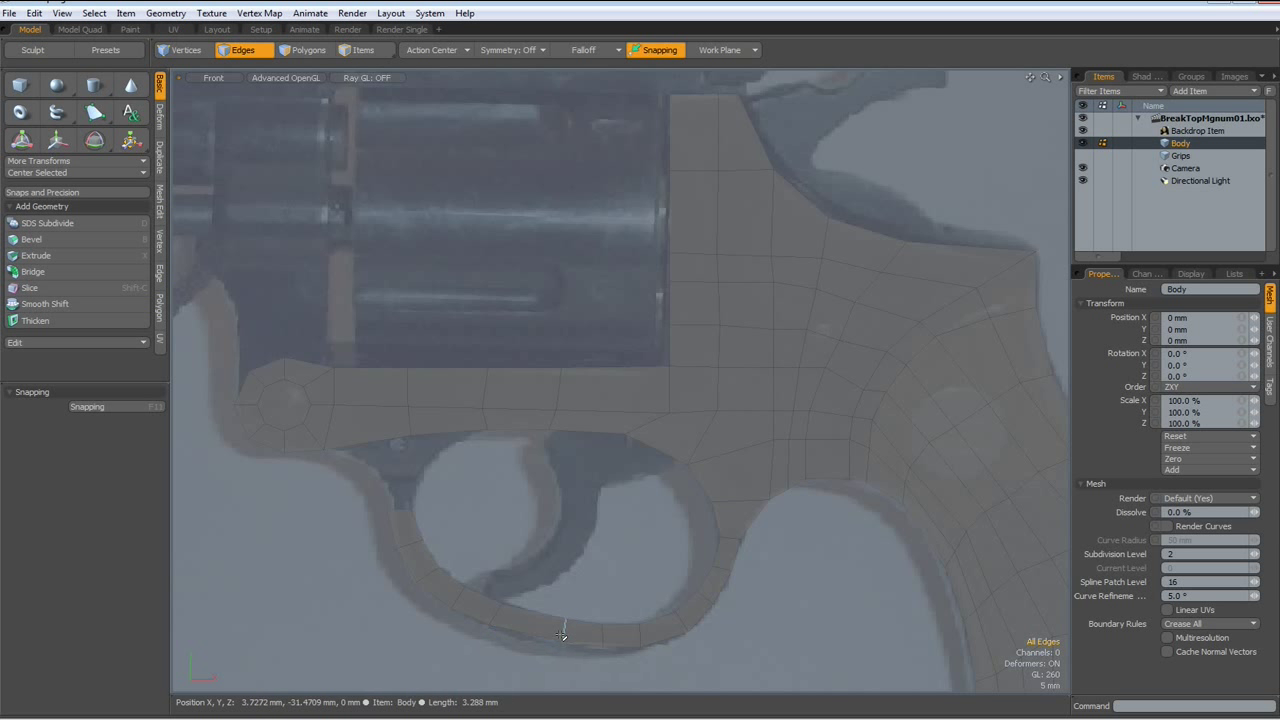
key(t)
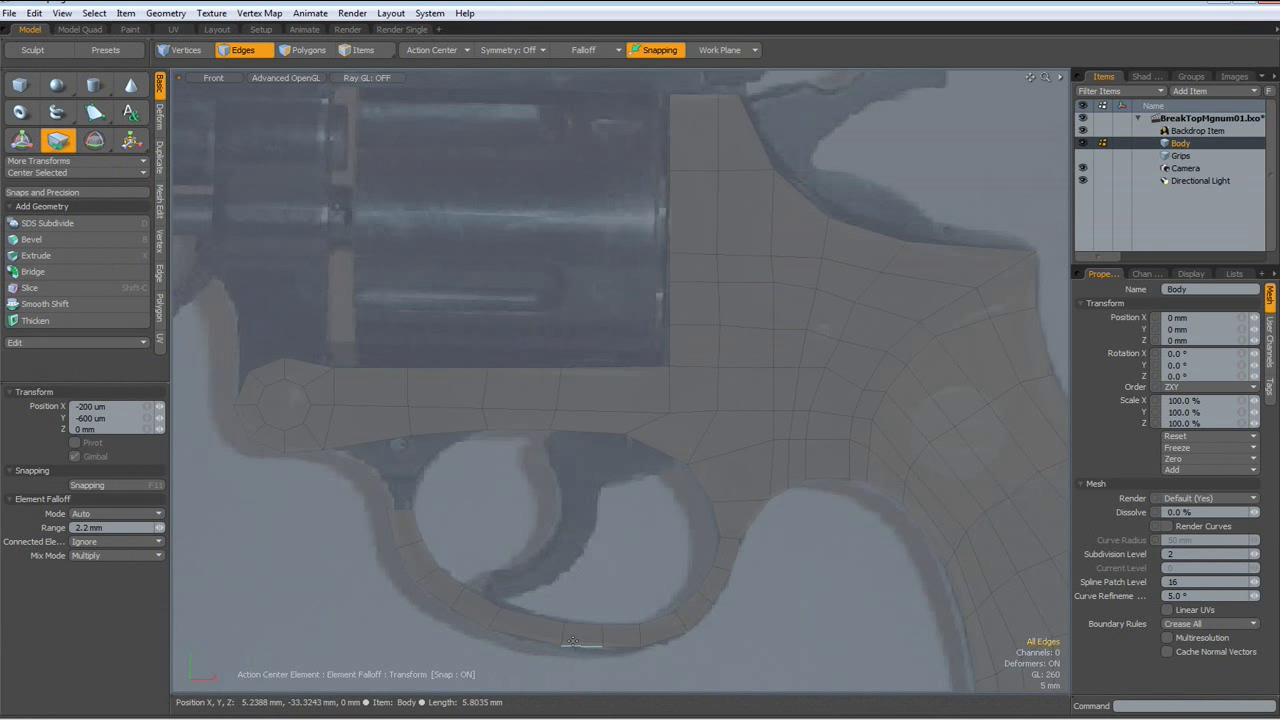
drag(562, 636, 548, 632)
drag(585, 633, 682, 616)
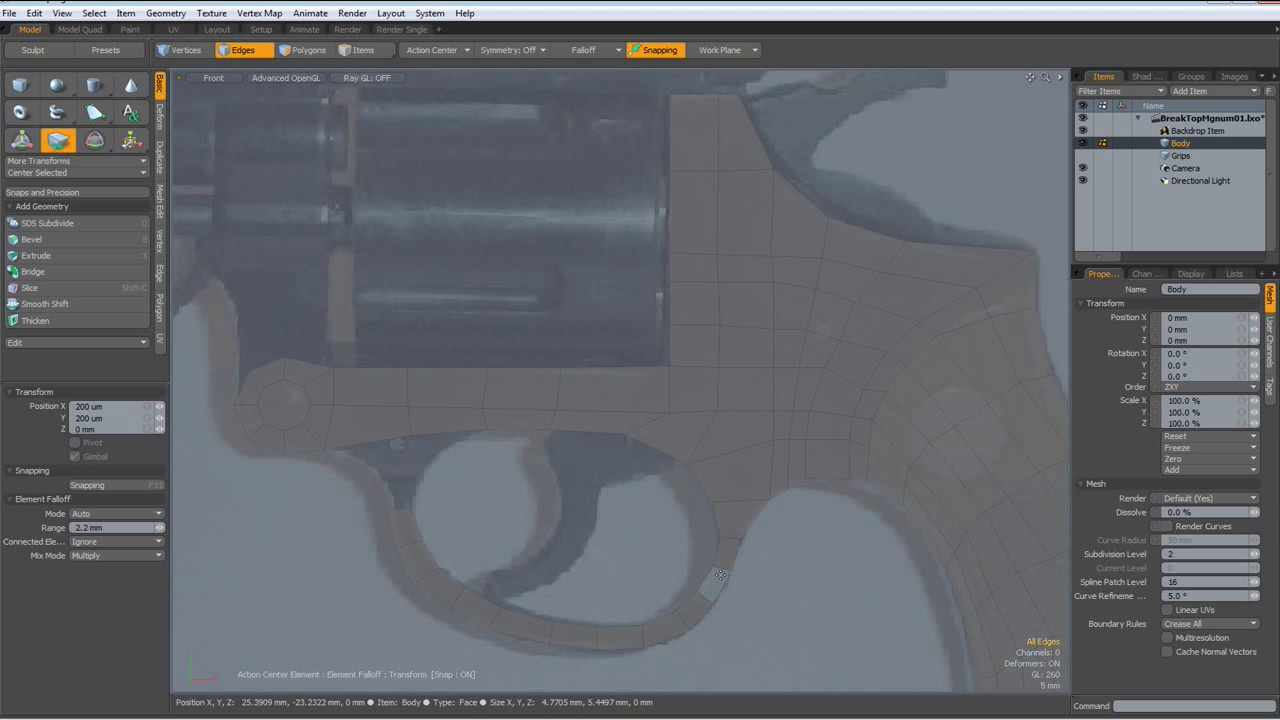
drag(720, 575, 716, 537)
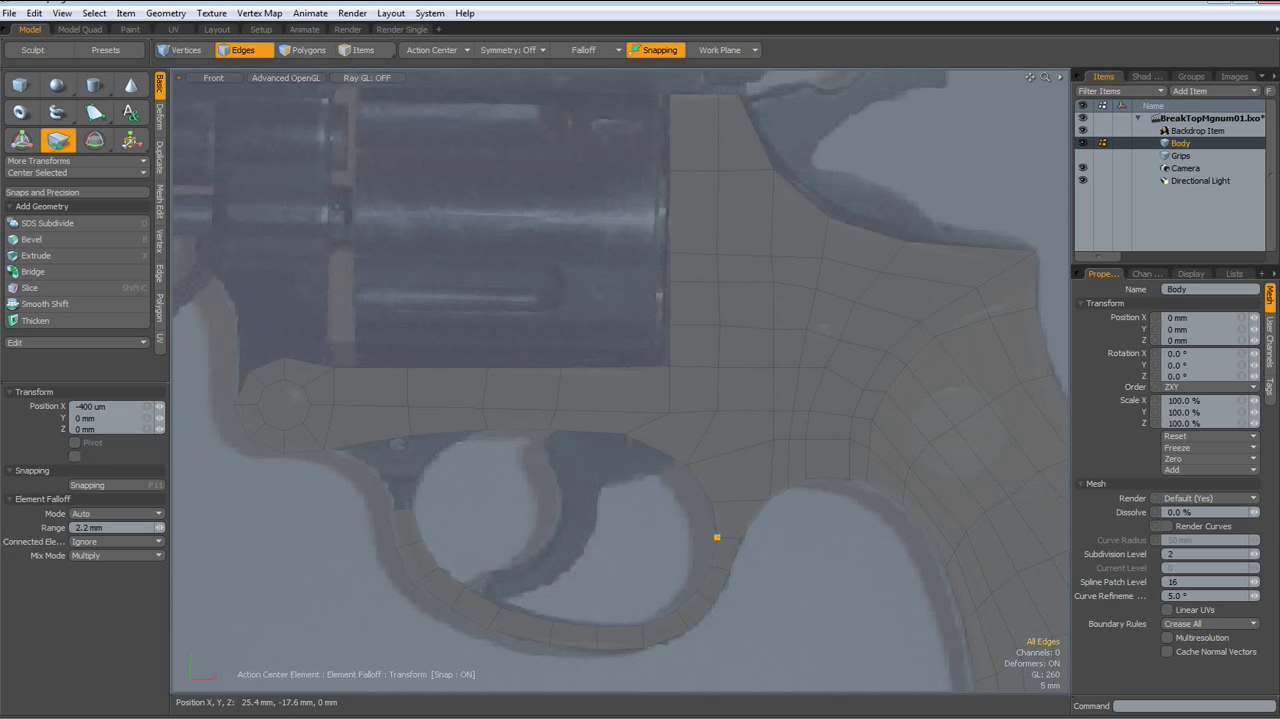
drag(737, 535, 739, 536)
drag(409, 459, 435, 452)
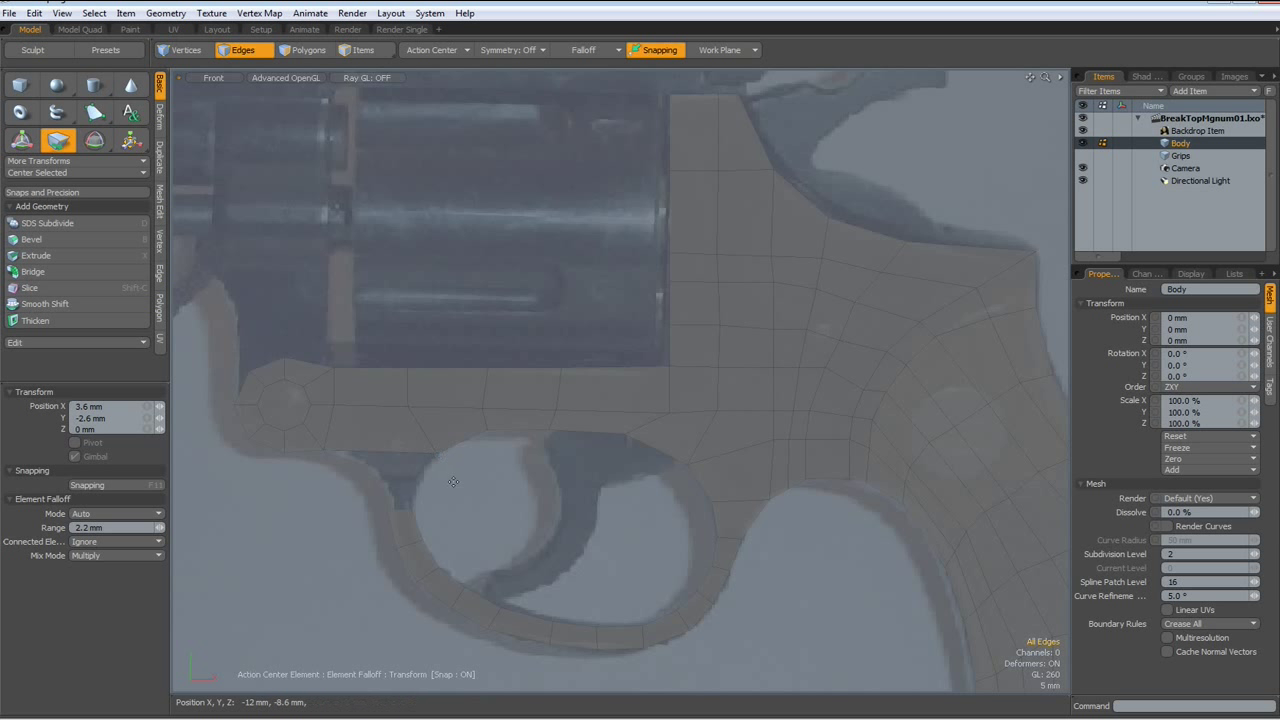
Bridge the frame edge above the trigger to the trigger guard's top edge.
key(space)
click(385, 453)
shift+click(397, 511)
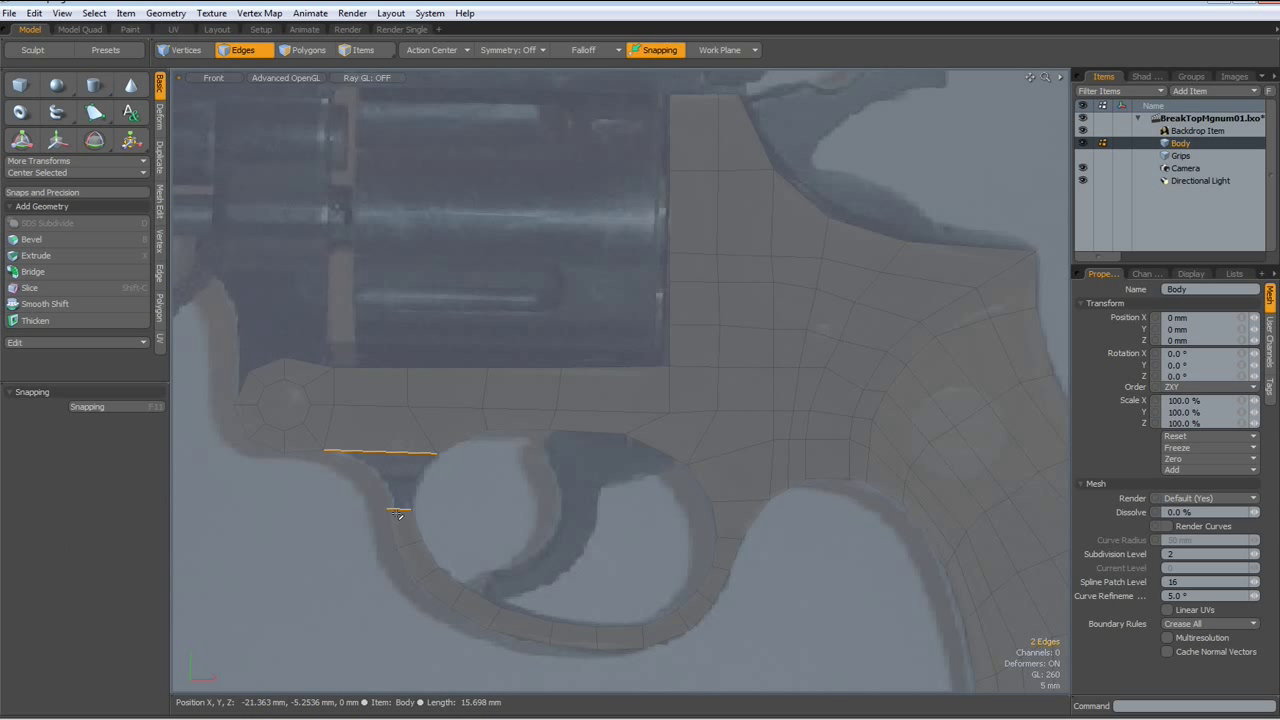
click(51, 272)
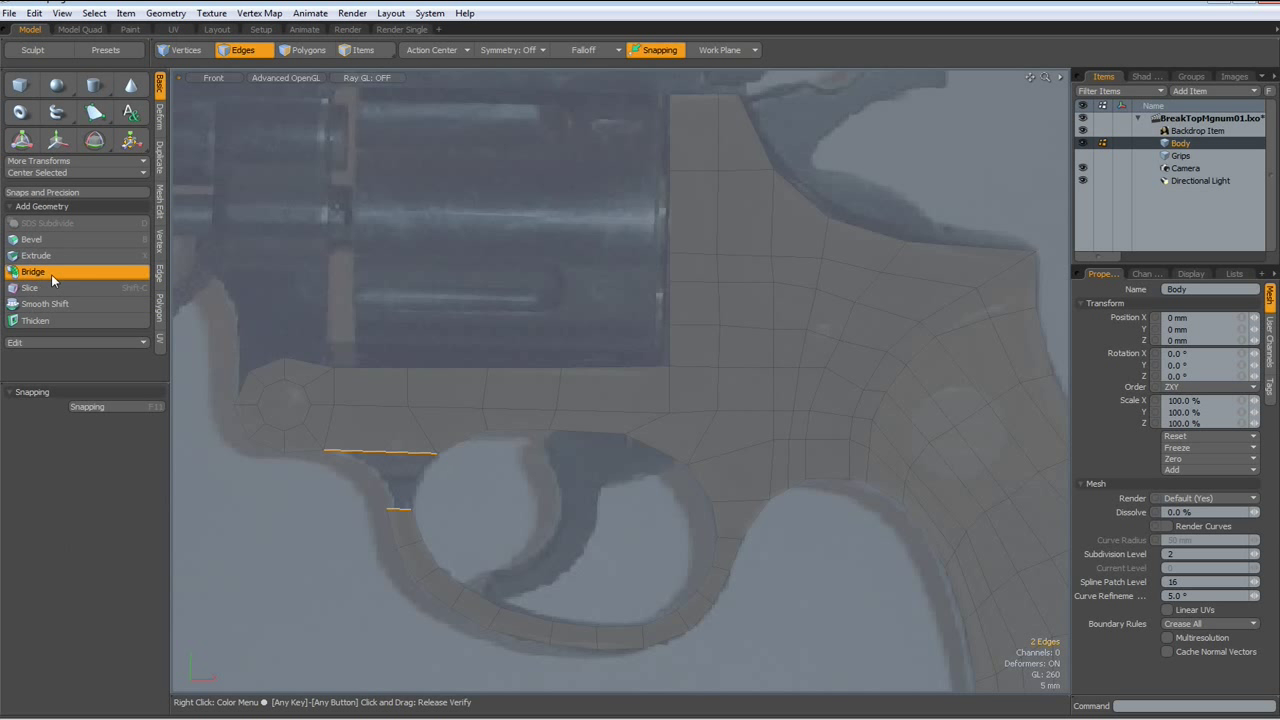
click(295, 571)
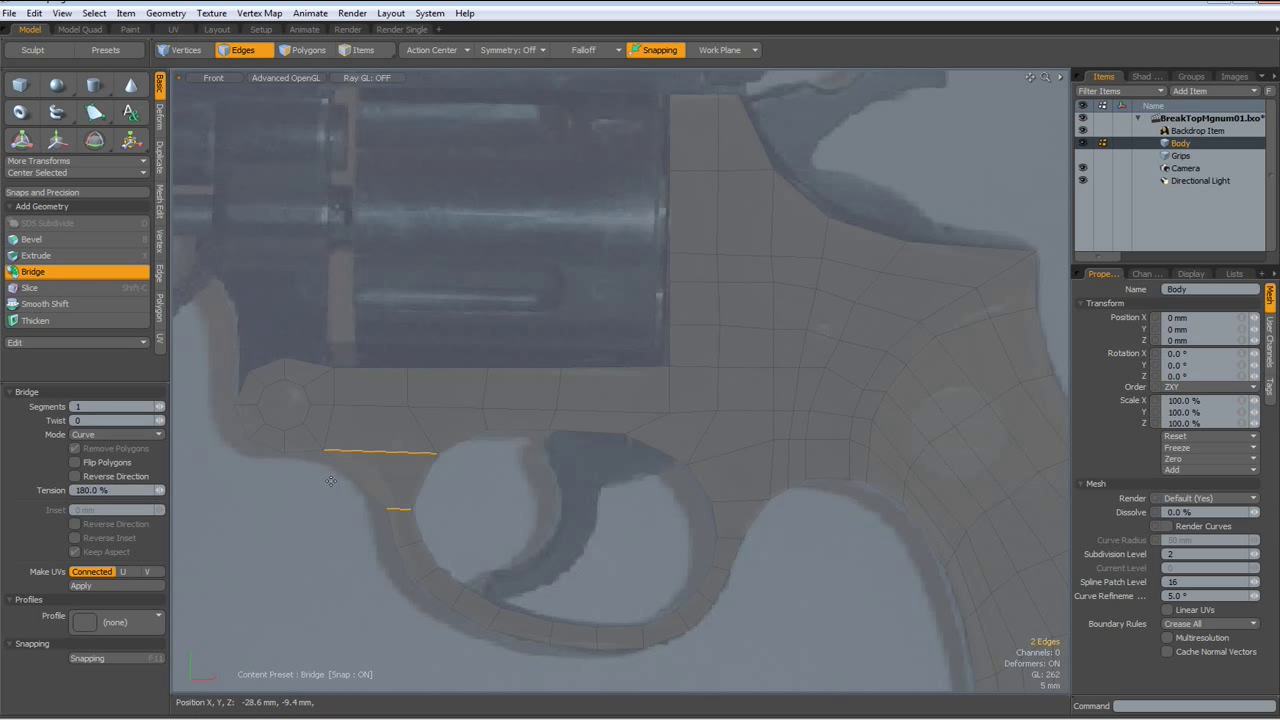
key(space)
Loop Slice the new connecting piece with a count of 2.
click(362, 482)
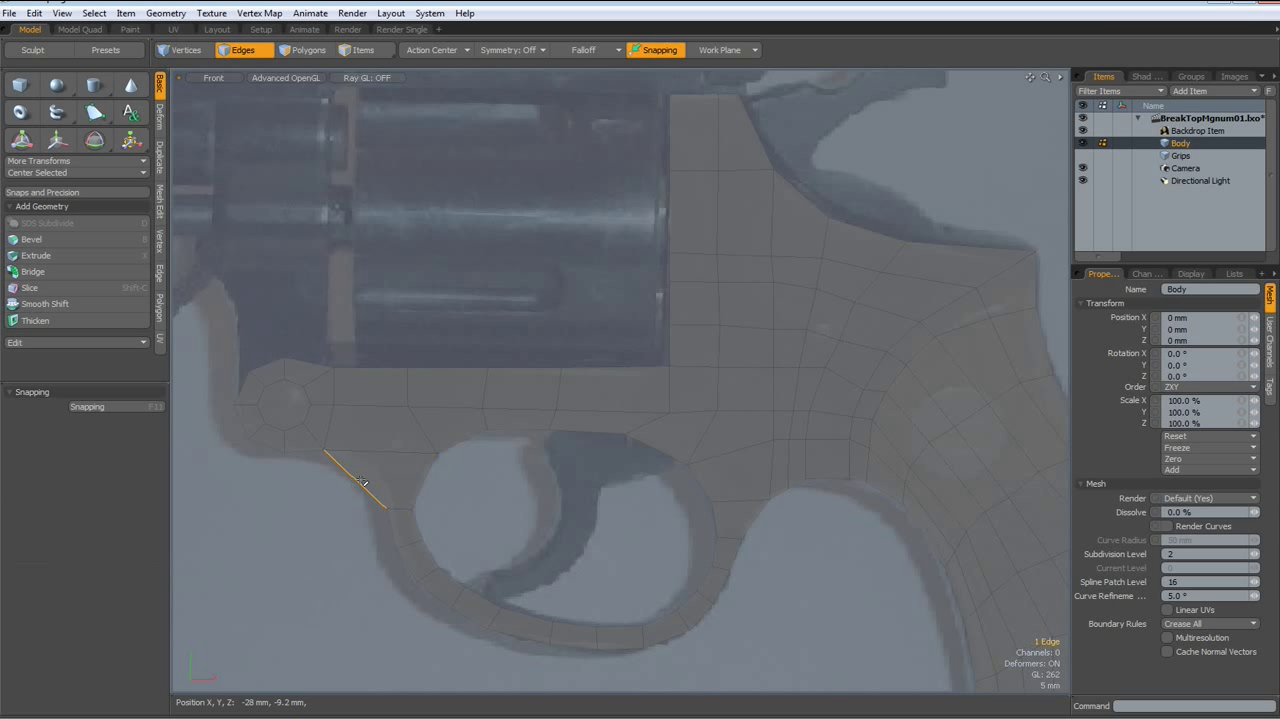
key(alt+c)
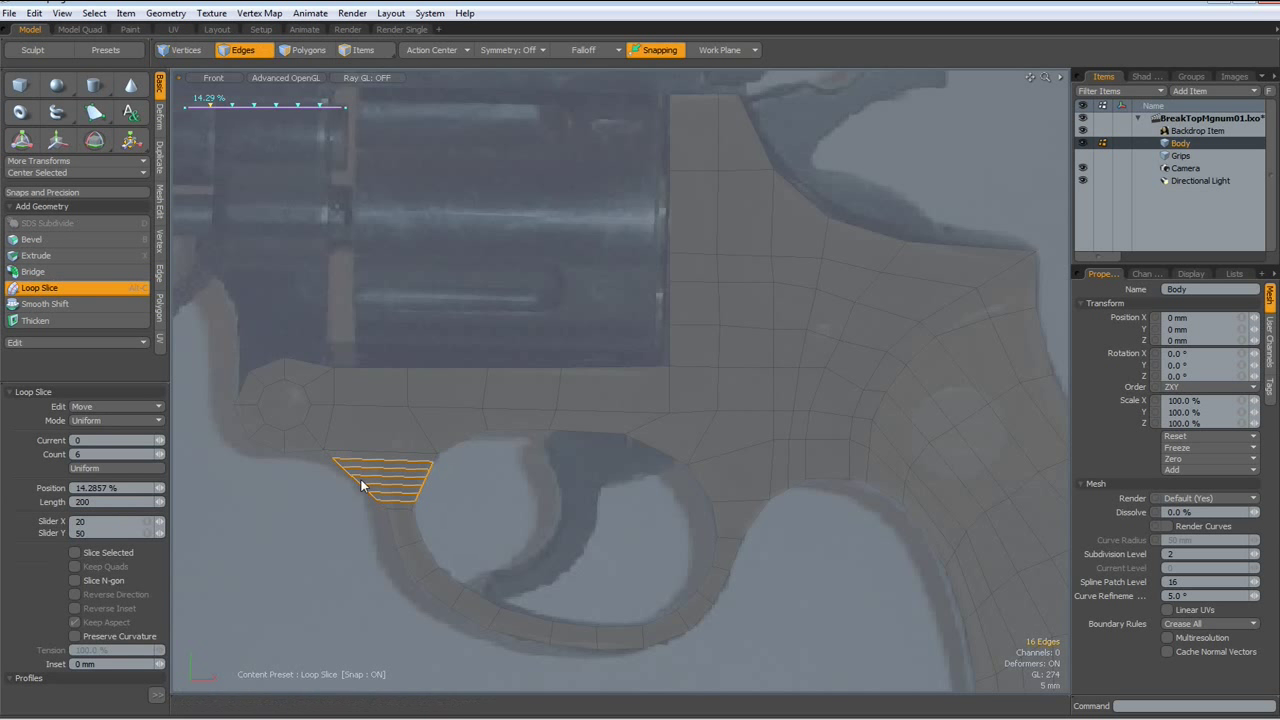
click(104, 453)
text(5)
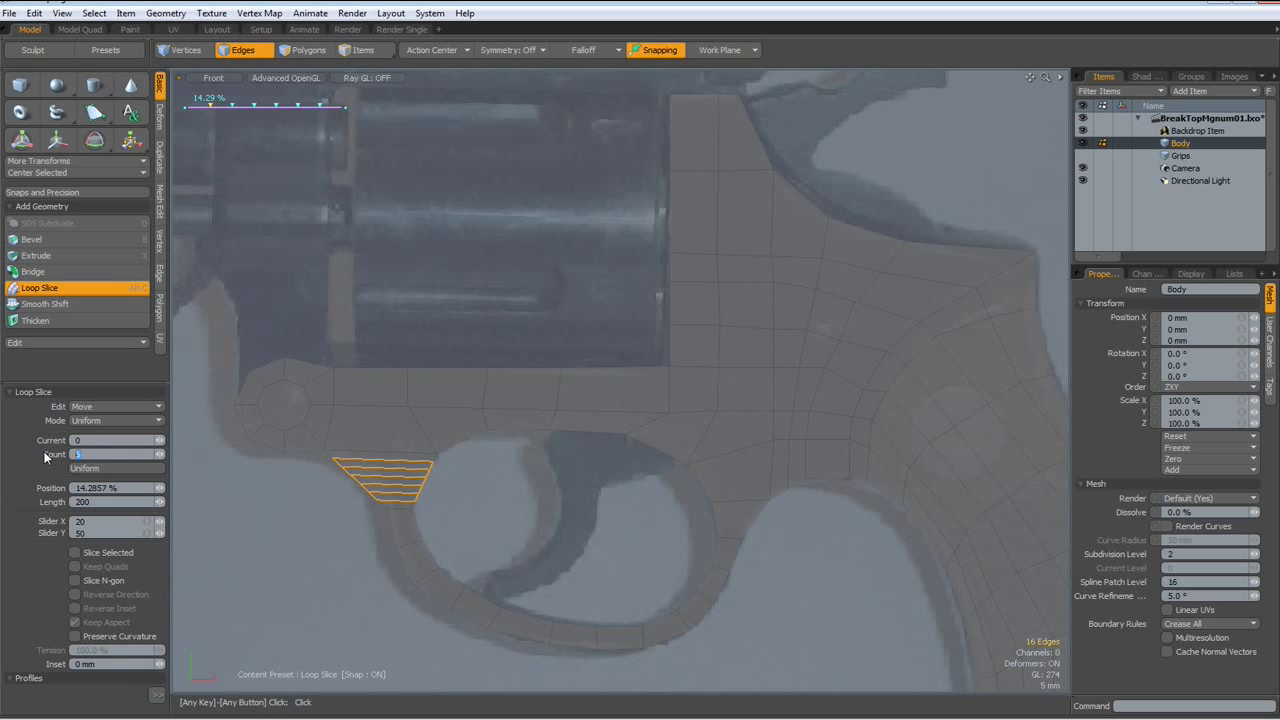
text(2)
key(Return)
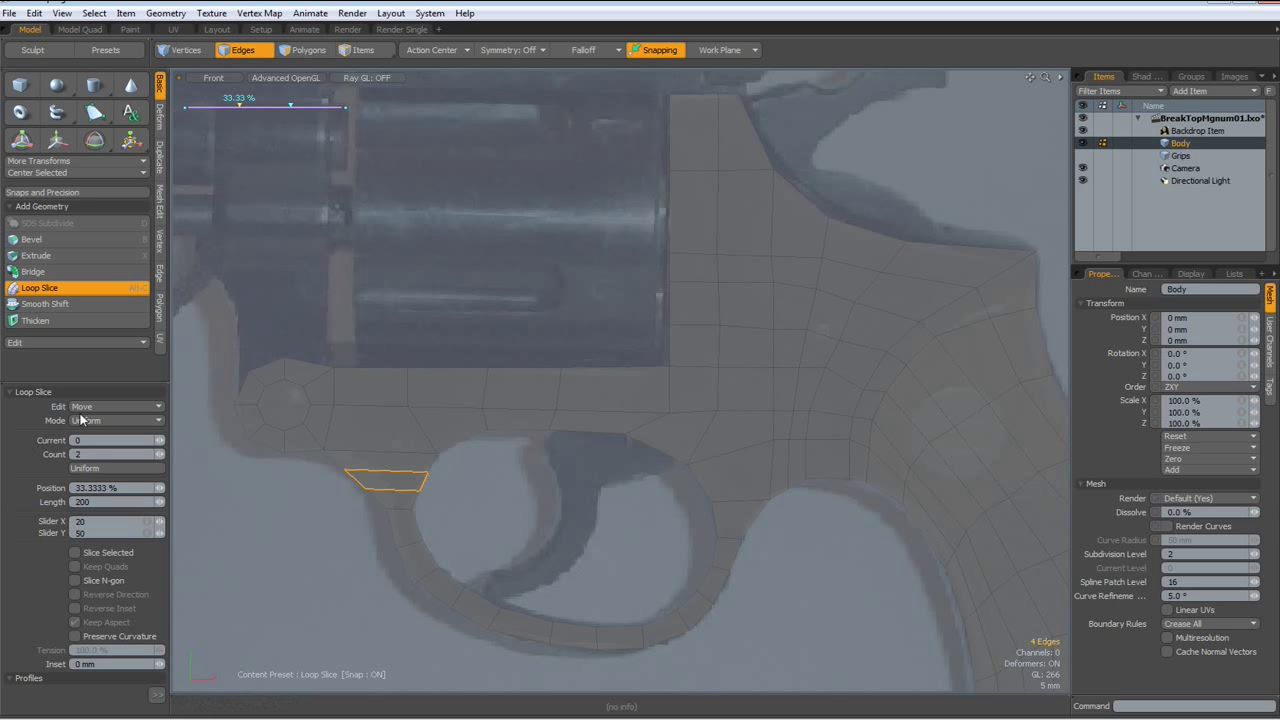
key(space)
Nudge the connecting piece's edges into place, turn off subdivision preview, and fit the view.
click(294, 582)
key(t)
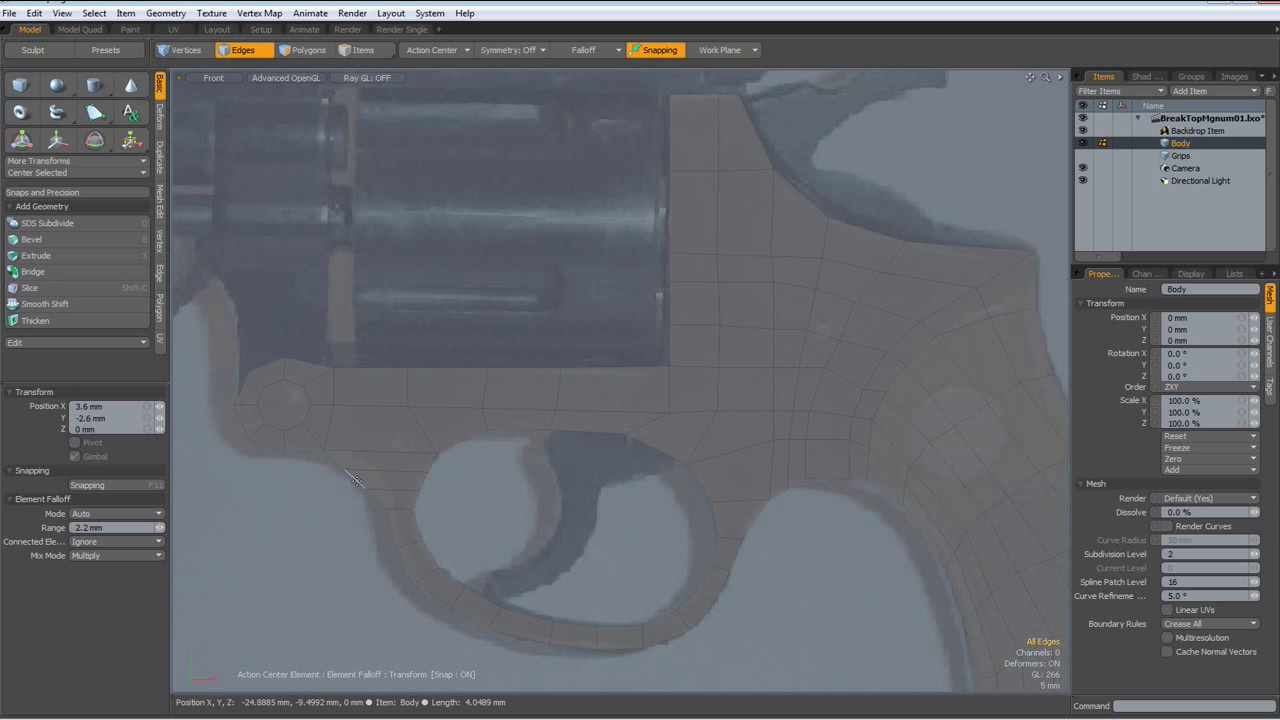
drag(355, 480, 374, 471)
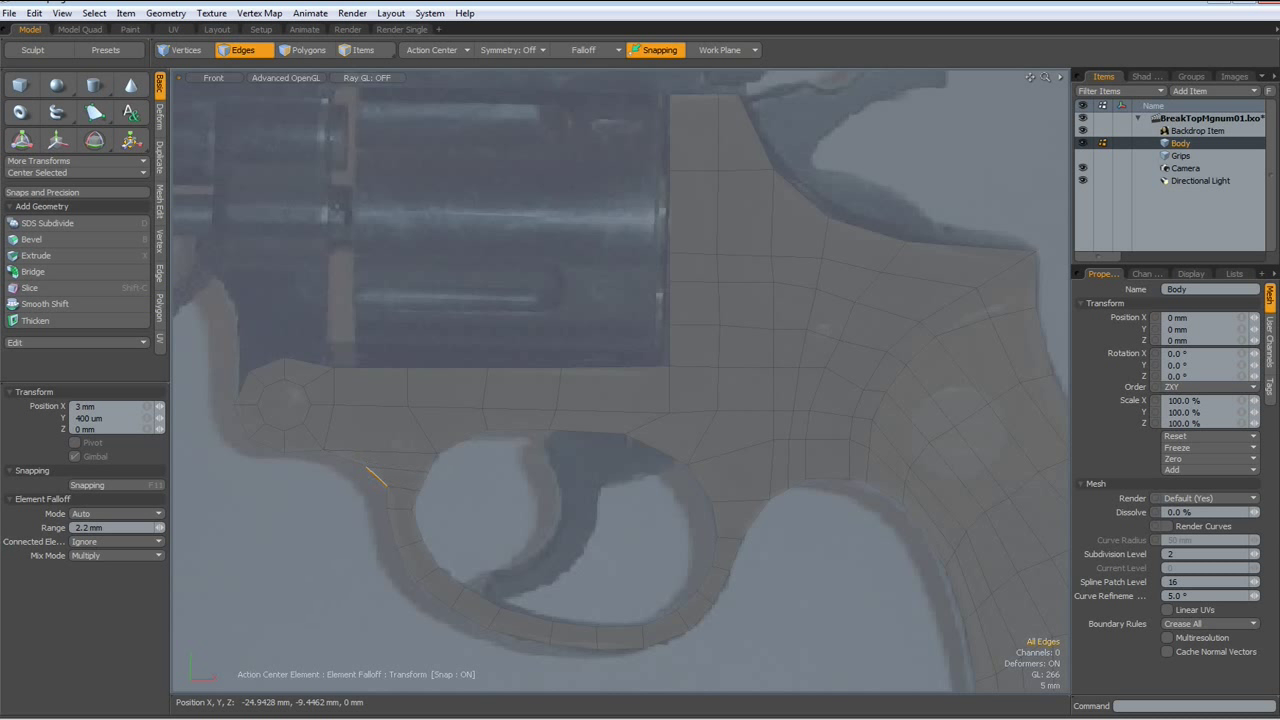
mouse_move(376, 478)
mouse_down()
mouse_move(419, 491)
mouse_move(380, 487)
mouse_up()
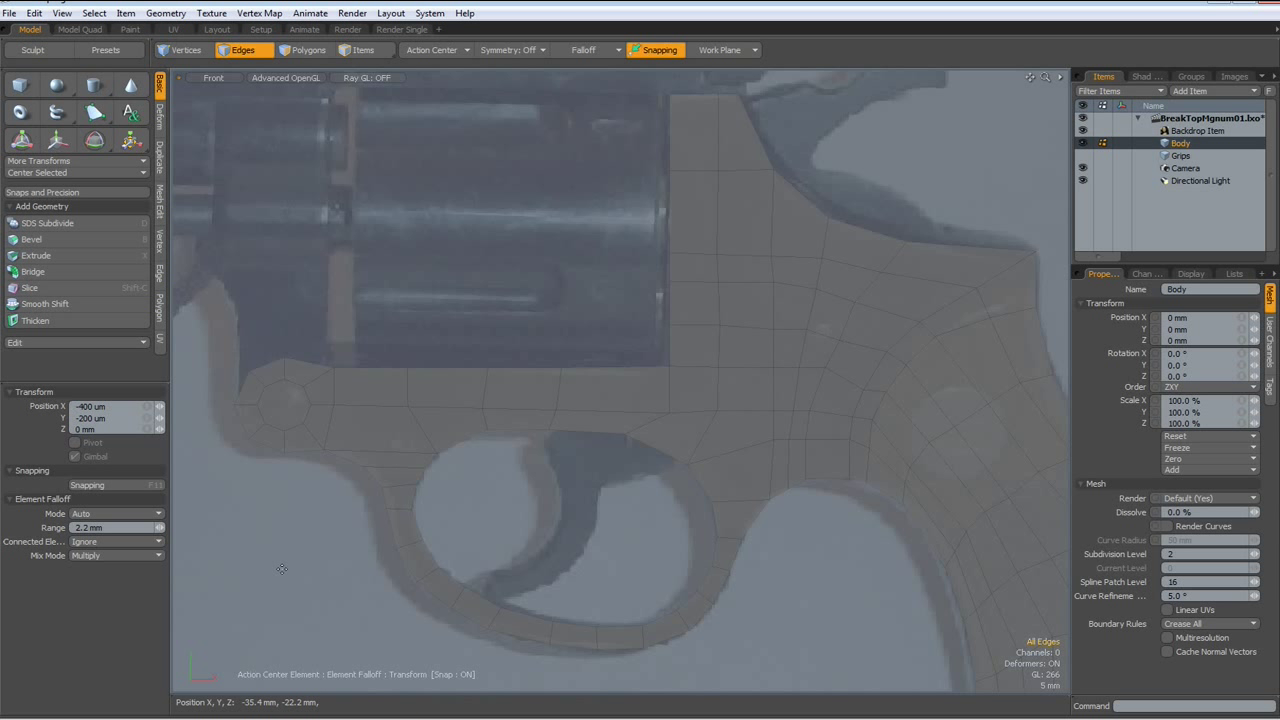
key(t)
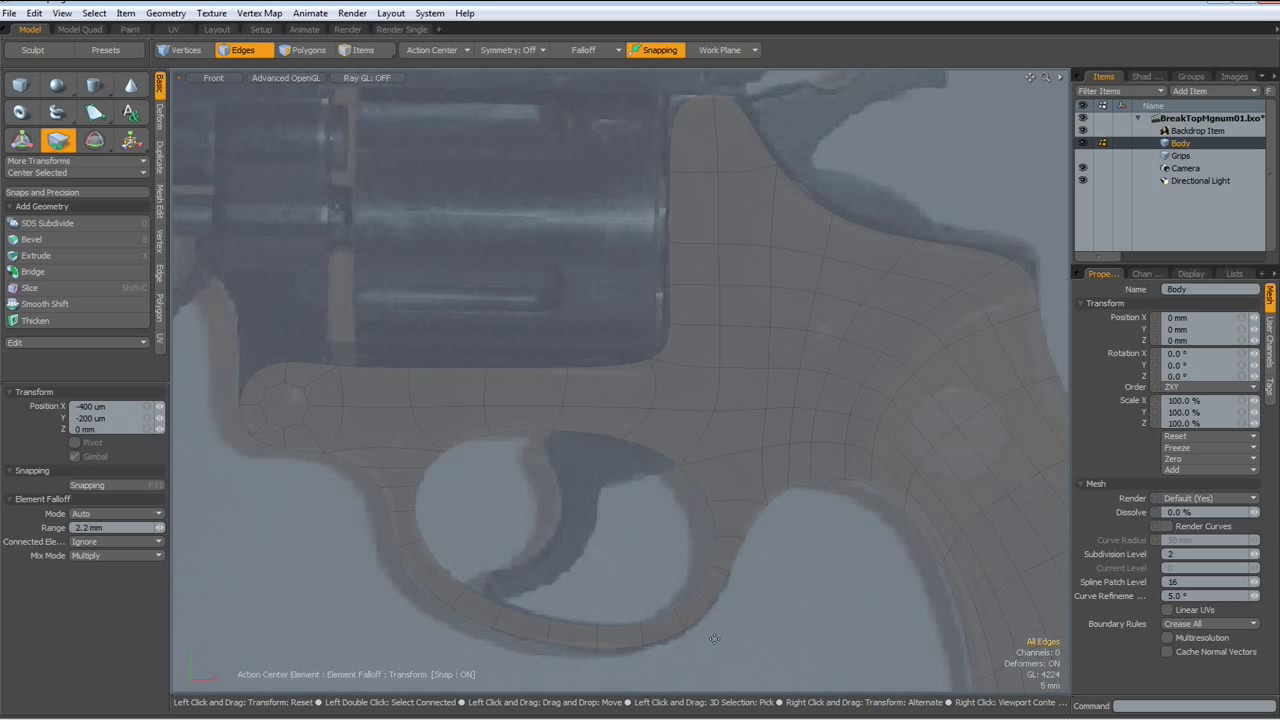
key(Tab)
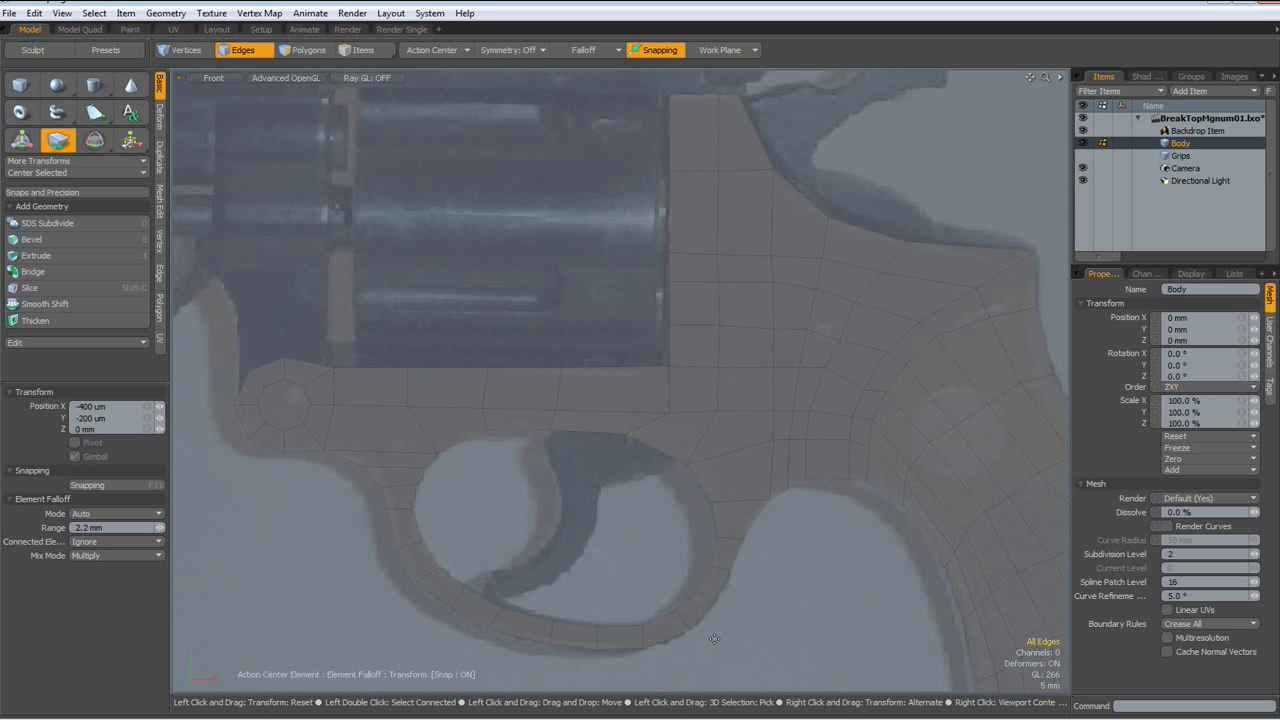
key(a)
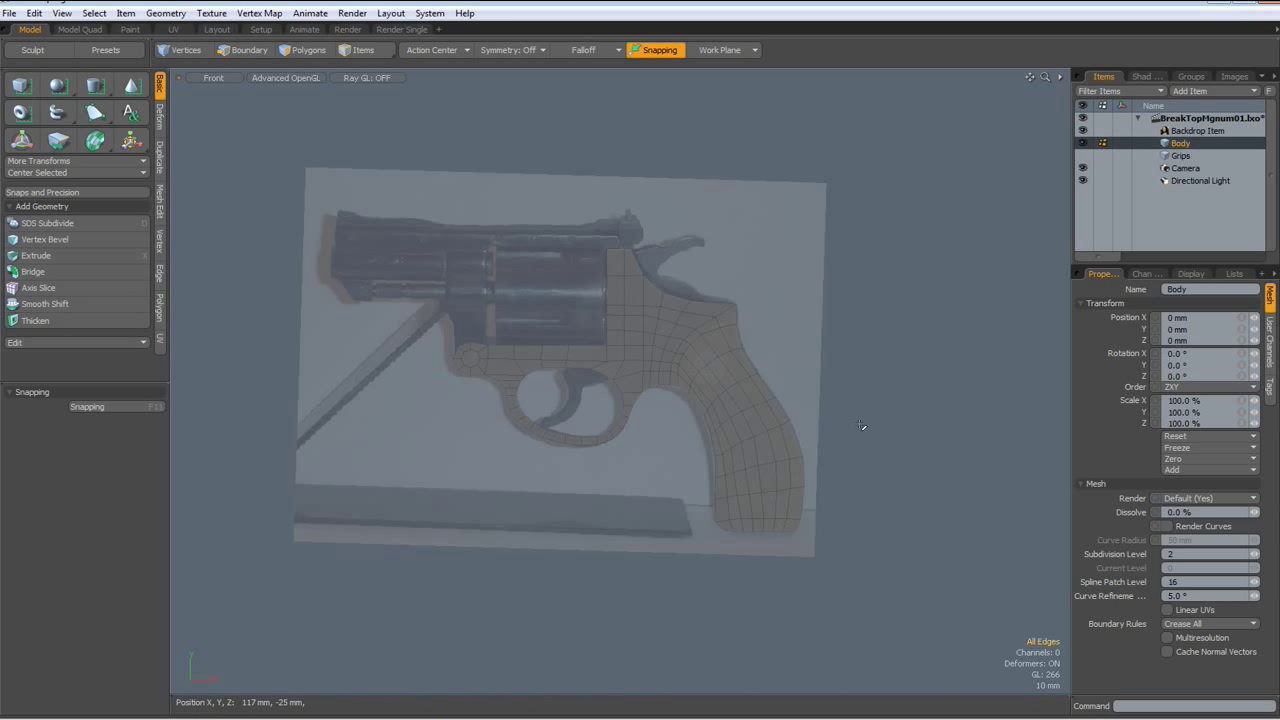
In the perspective view, select the whole revolver body mesh in Polygons mode.
key(ctrl+space)
click(903, 404)
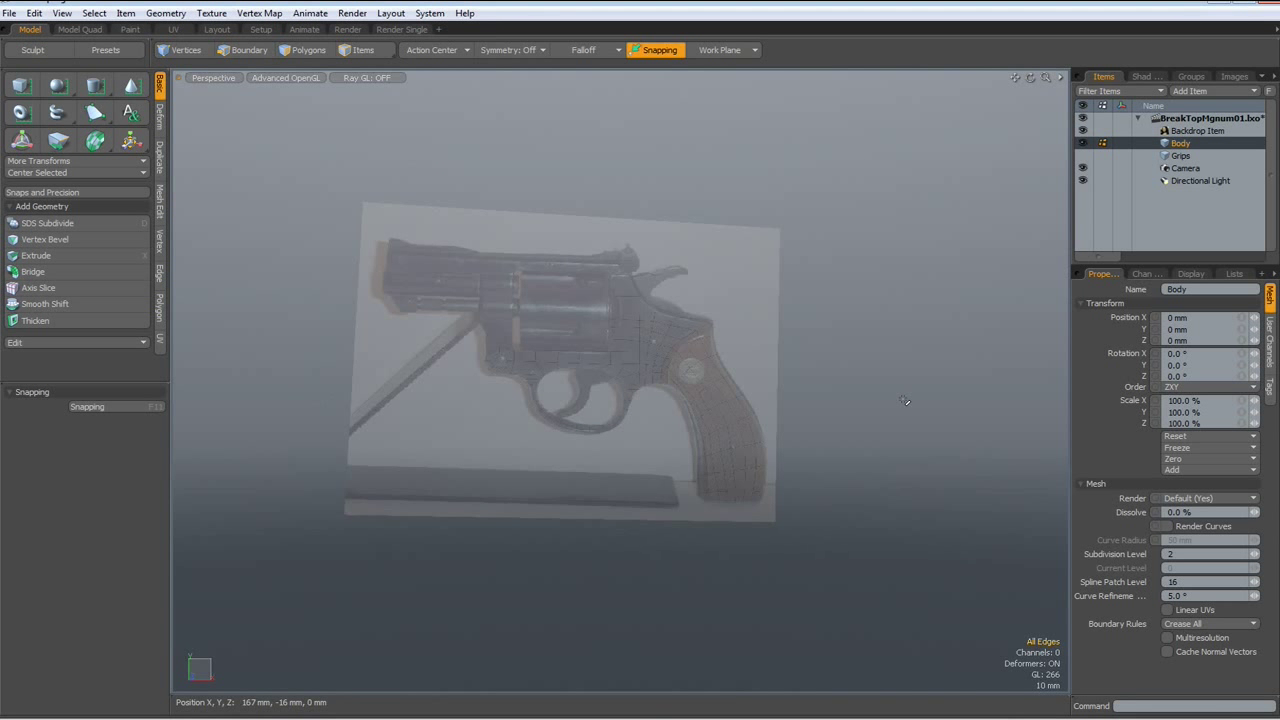
mouse_move(903, 404)
alt+mouse_down()
mouse_move(474, 473)
mouse_move(834, 428)
alt+mouse_up()
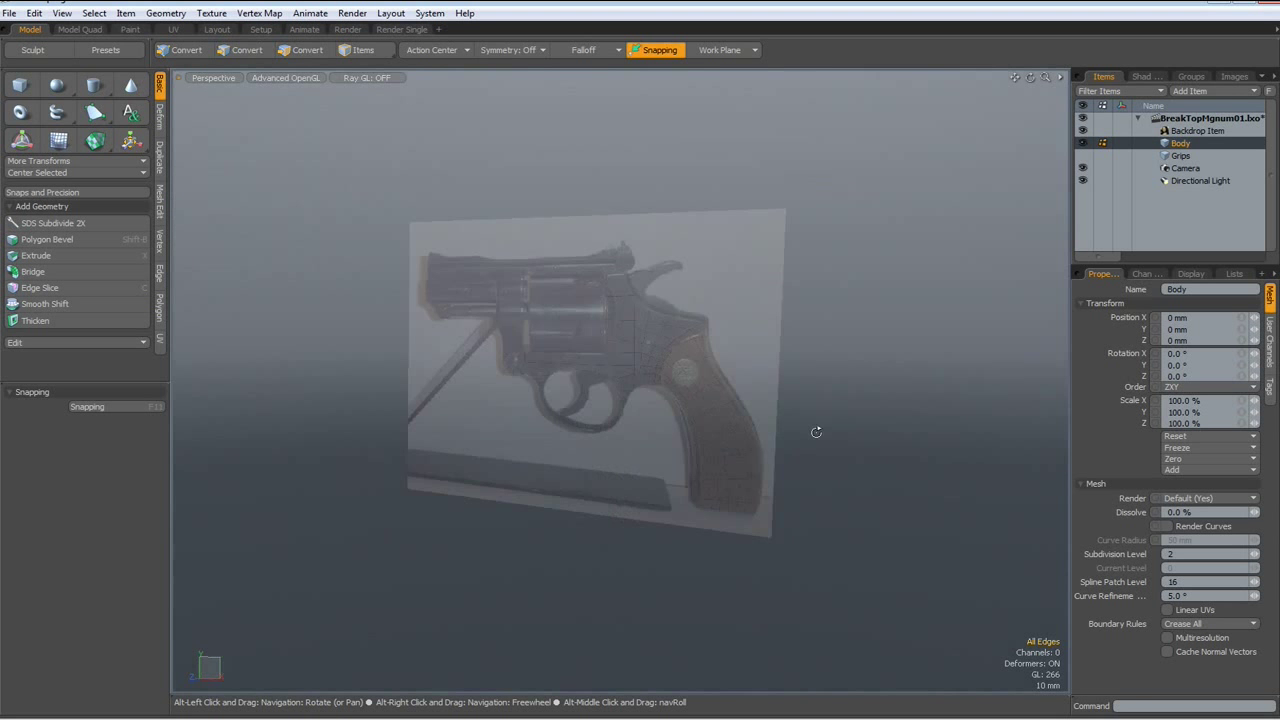
key(3)
double_click(735, 430)
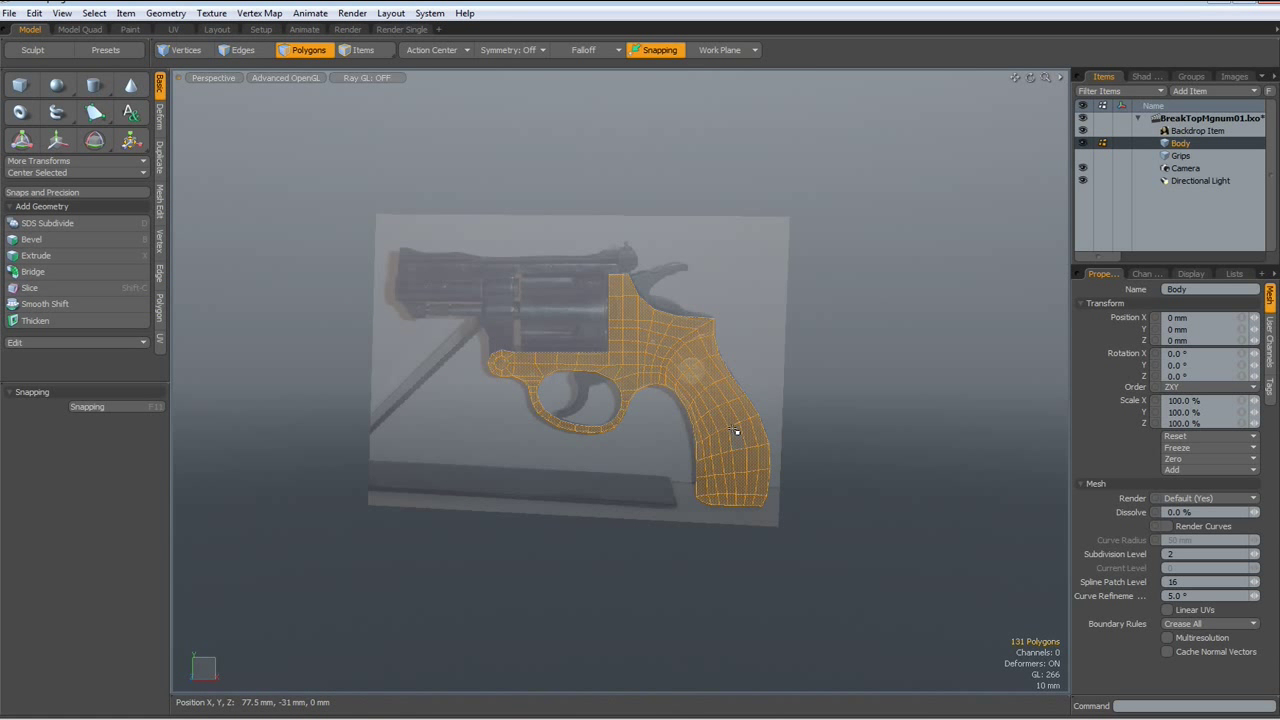
alt+drag(897, 446, 763, 491)
Extrude the body polygons to a 14 mm depth.
key(shift+x)
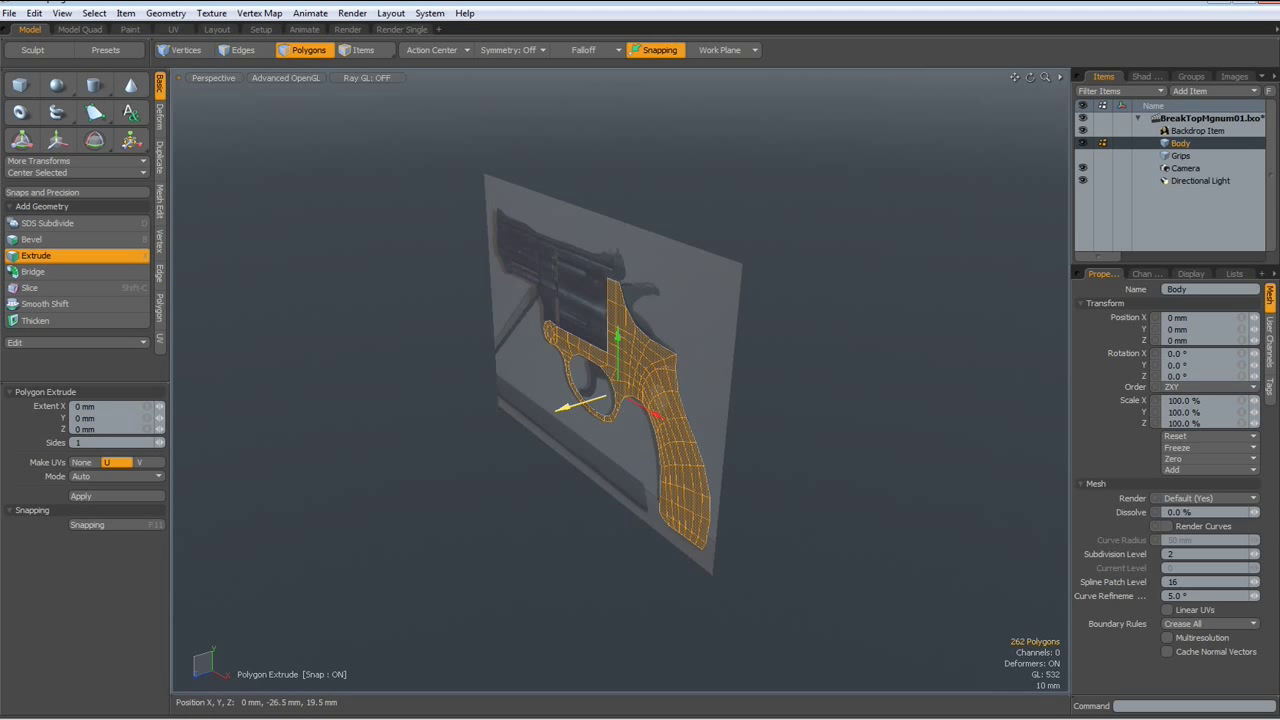
drag(558, 409, 590, 398)
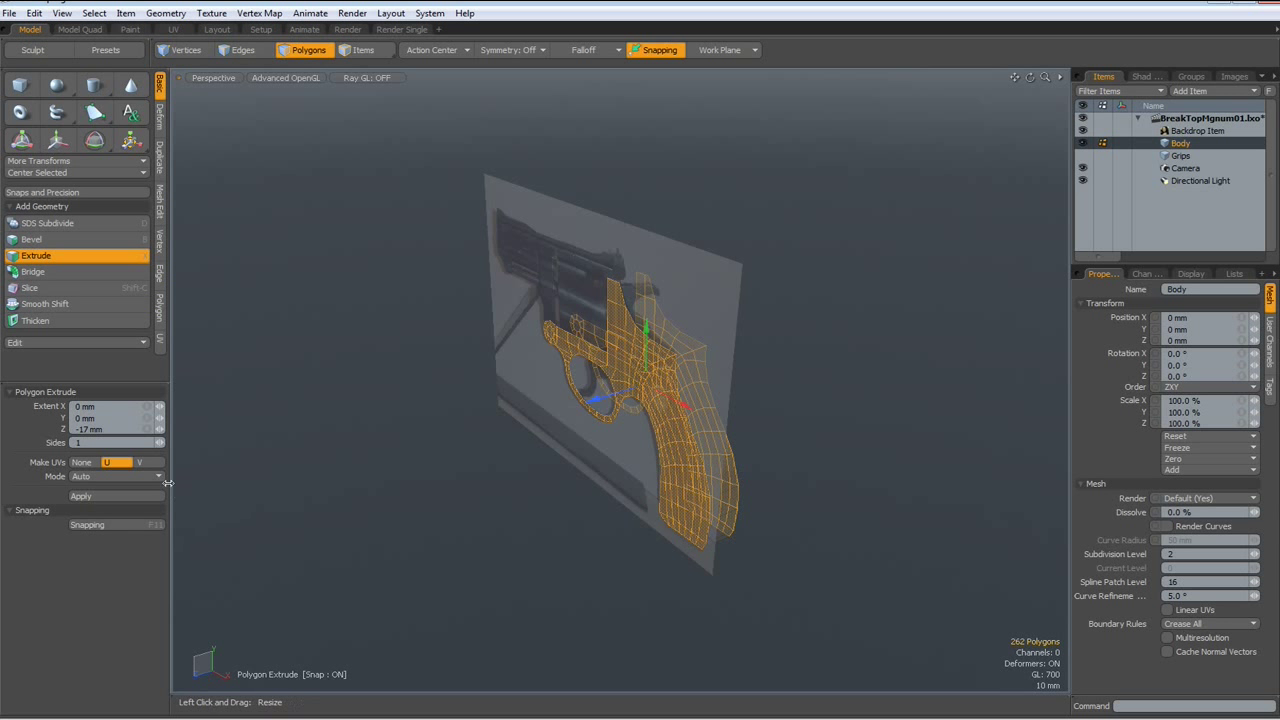
key(alt)
alt+drag(805, 516, 731, 491)
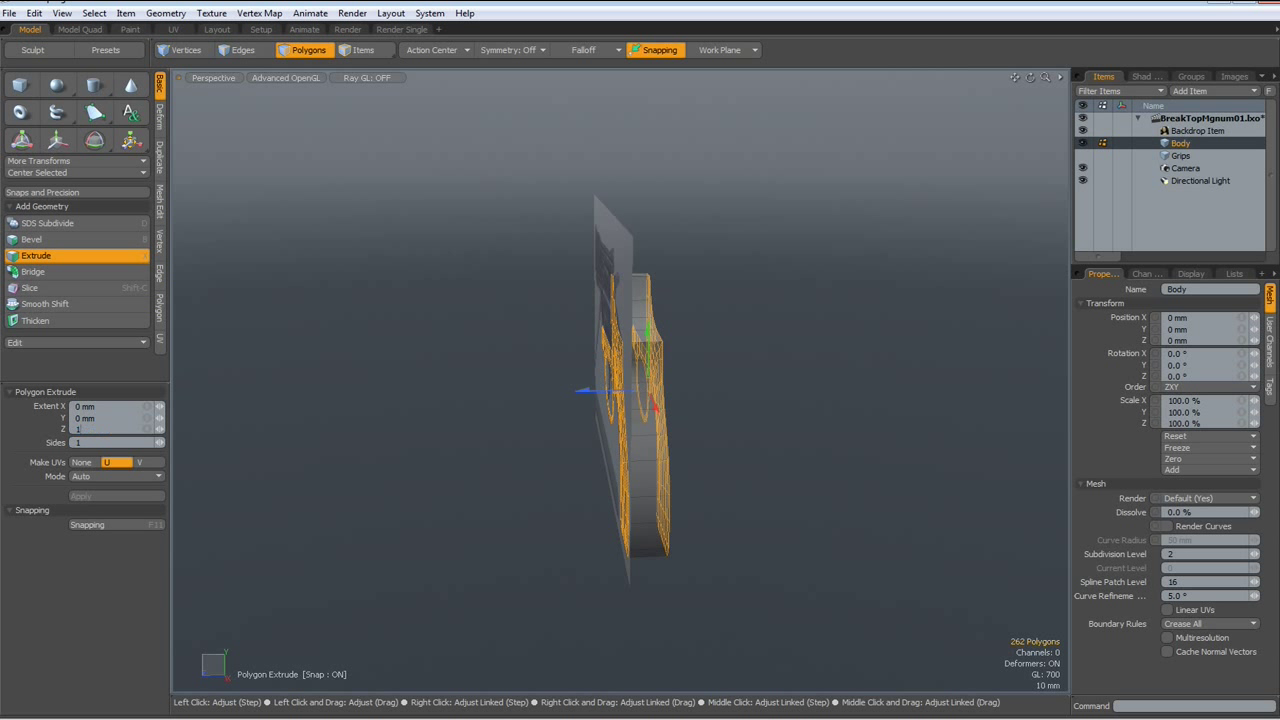
text(4)
key(Return)
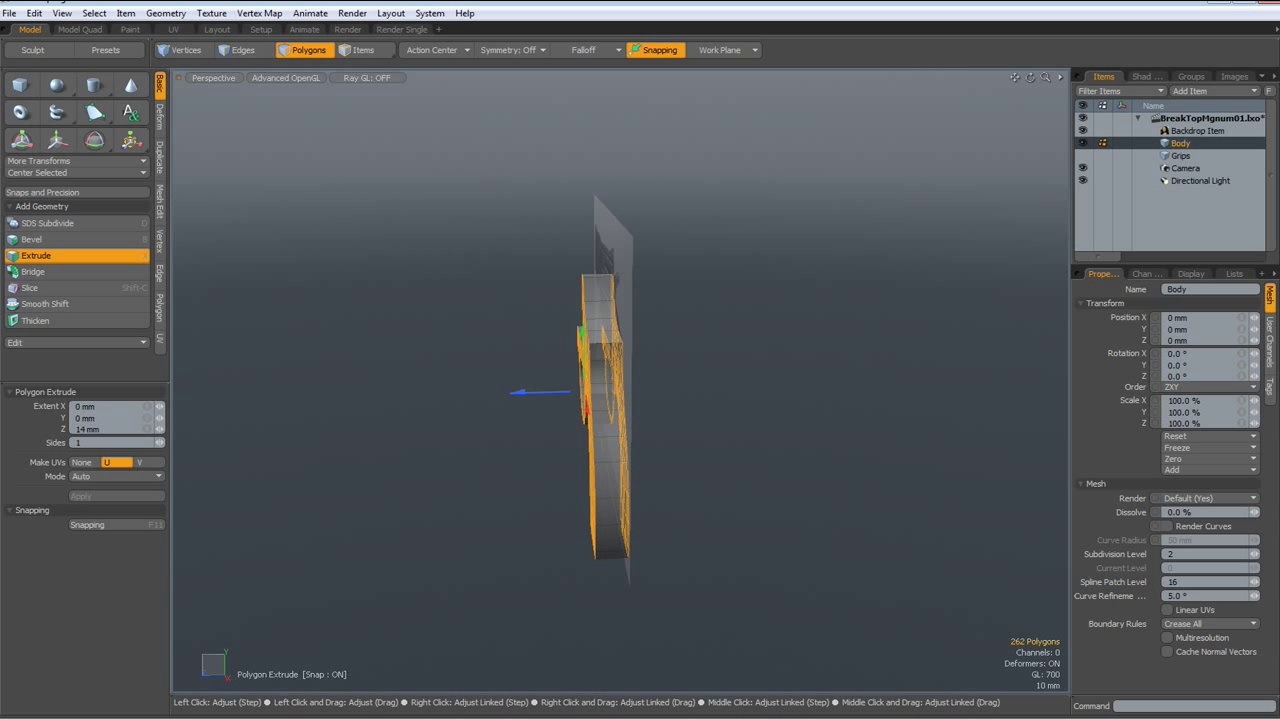
Change the extrusion depth to 16 mm and drop the Extrude tool.
mouse_move(286, 457)
alt+mouse_down()
mouse_move(498, 460)
mouse_move(374, 497)
alt+mouse_up()
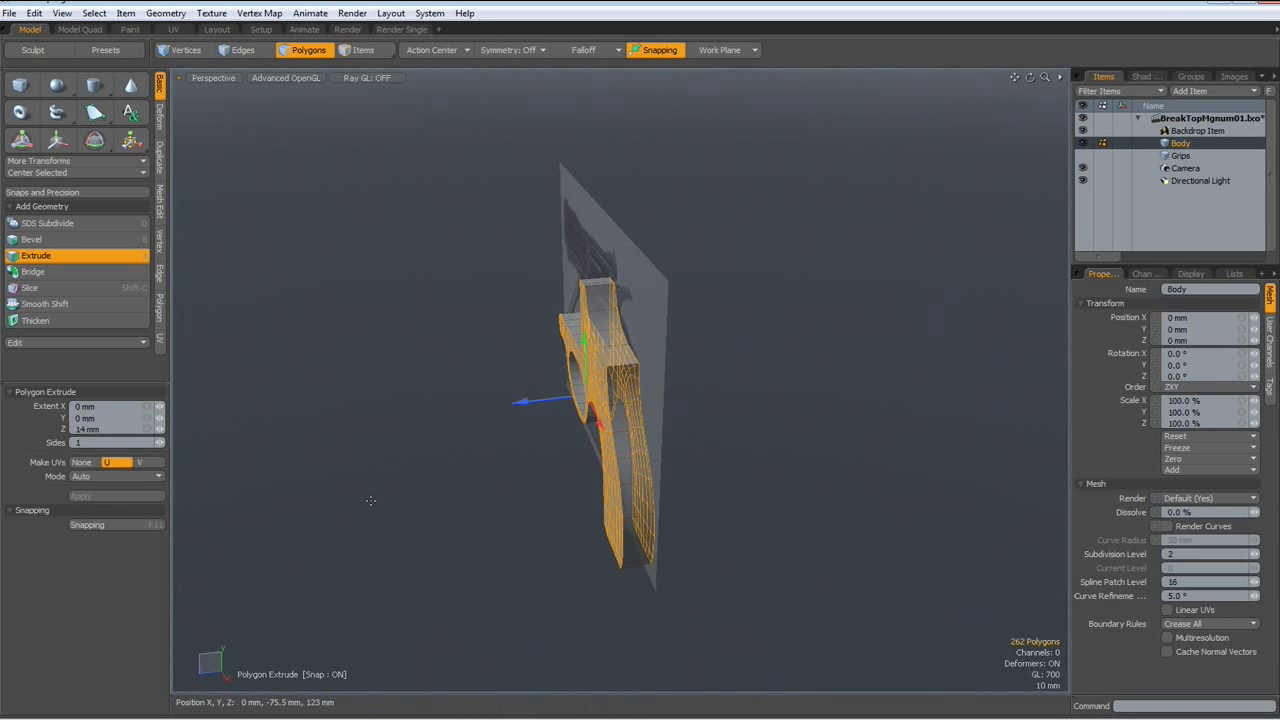
click(108, 431)
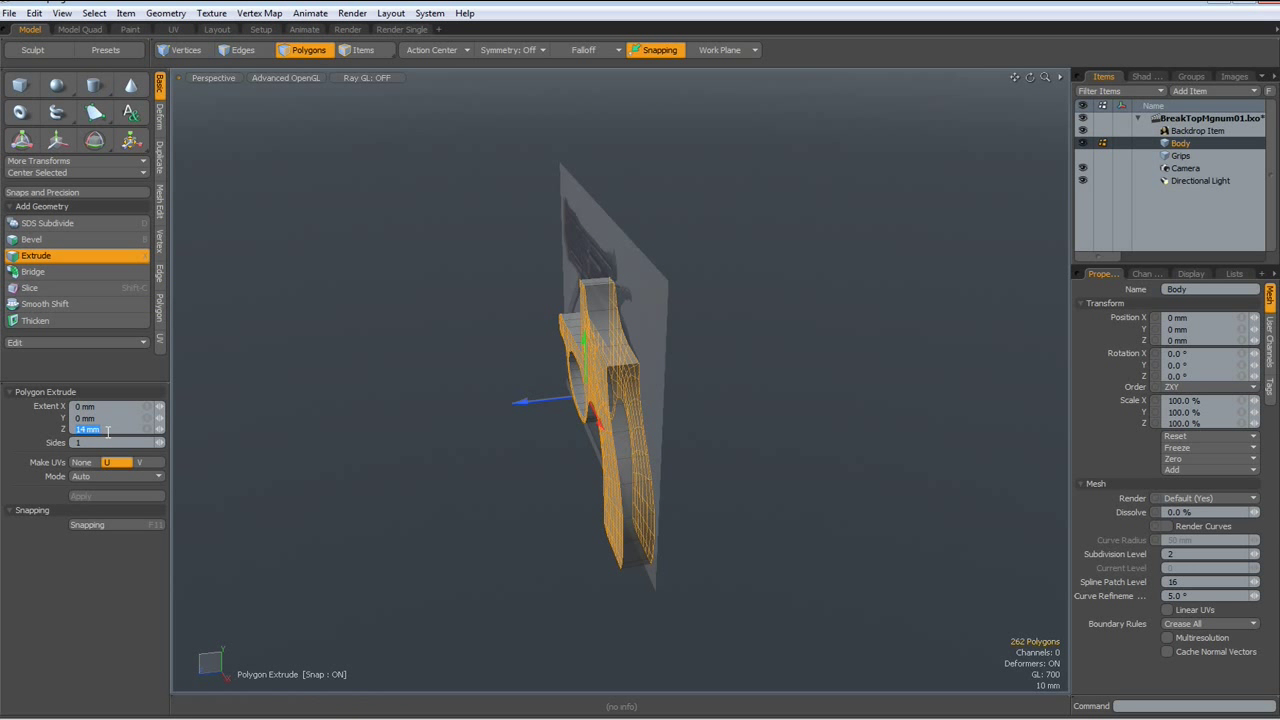
text(16)
key(Return)
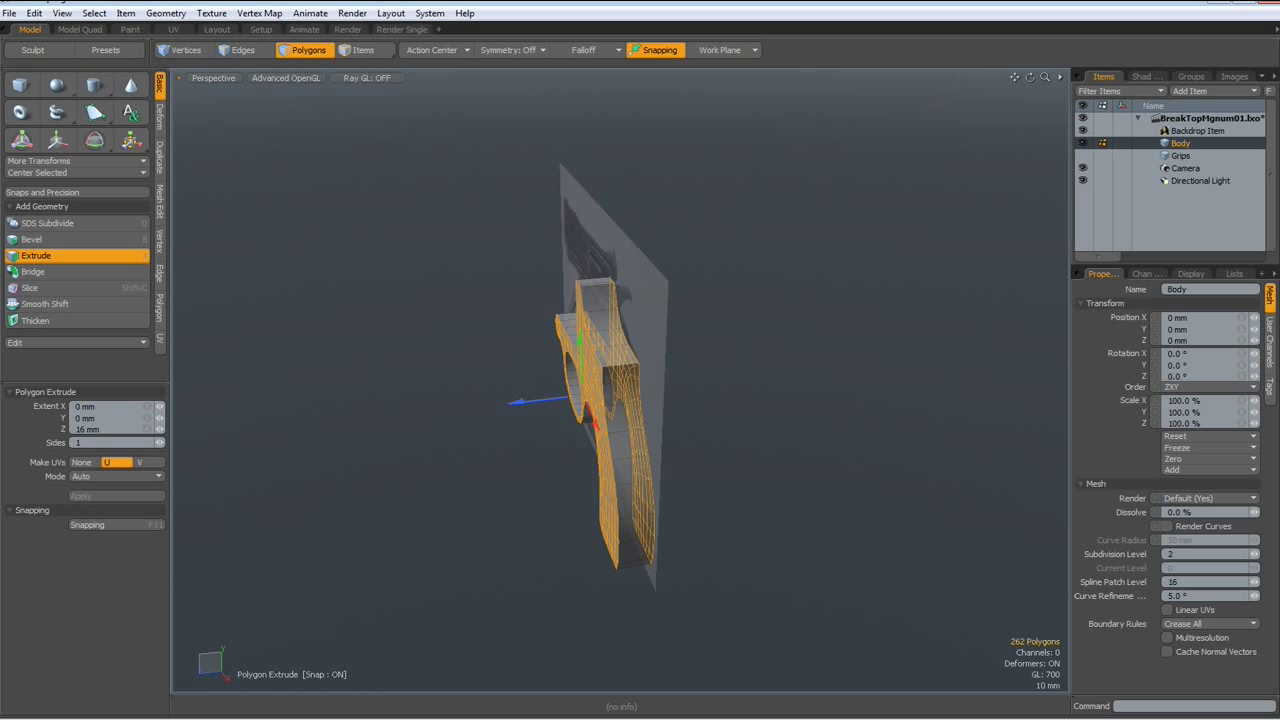
key(space)
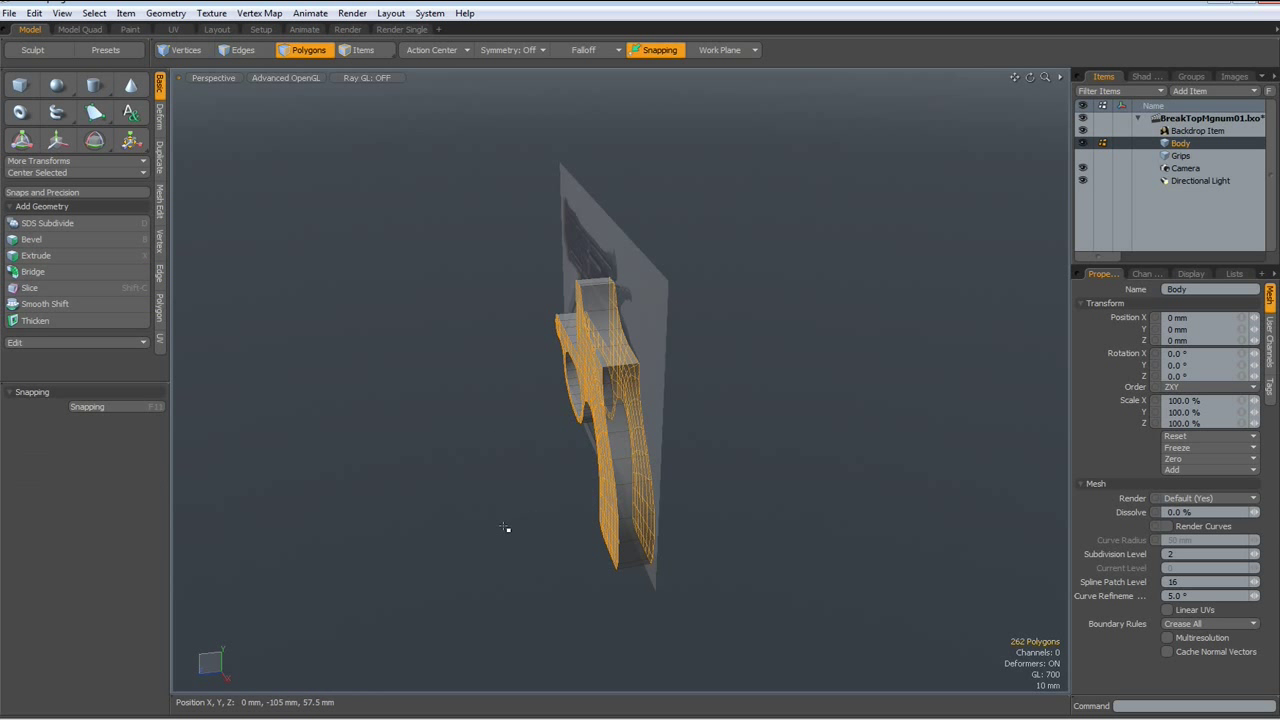
Select the whole frame mesh and centre it on the Z axis.
click(494, 536)
mouse_move(494, 536)
alt+mouse_down()
mouse_move(531, 494)
mouse_move(554, 514)
mouse_move(542, 532)
alt+mouse_up()
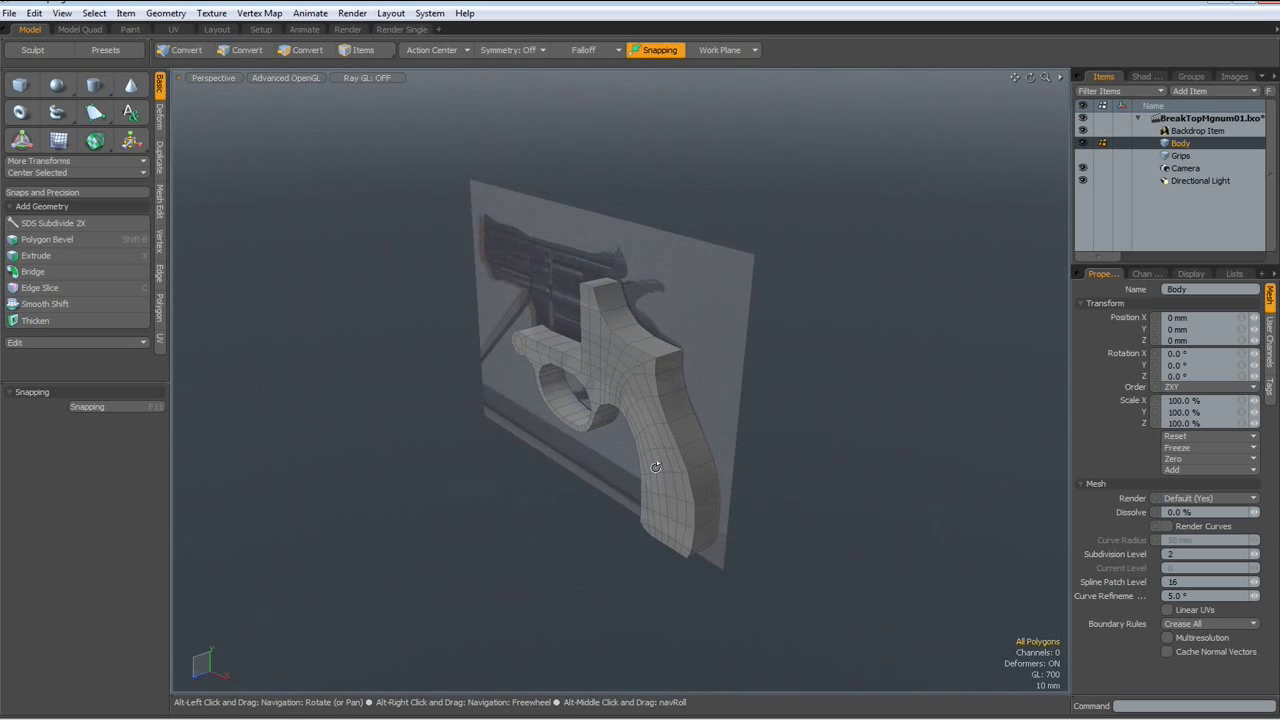
double_click(675, 410)
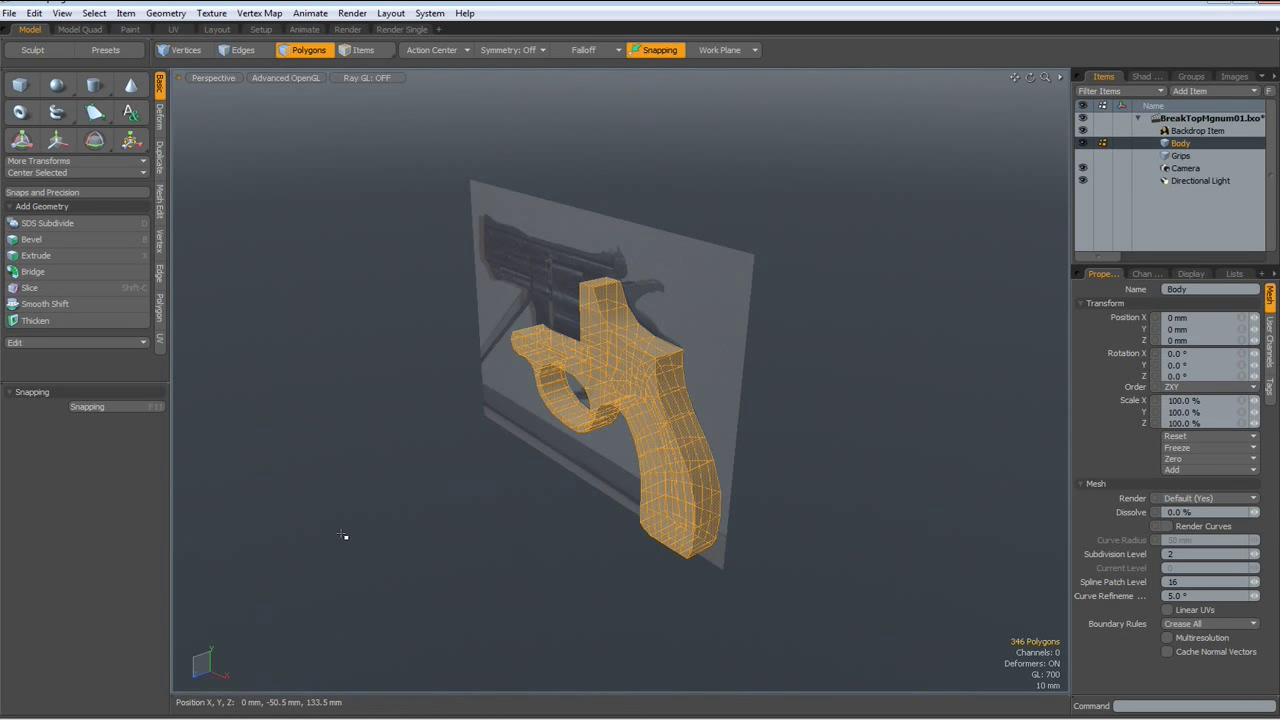
click(50, 174)
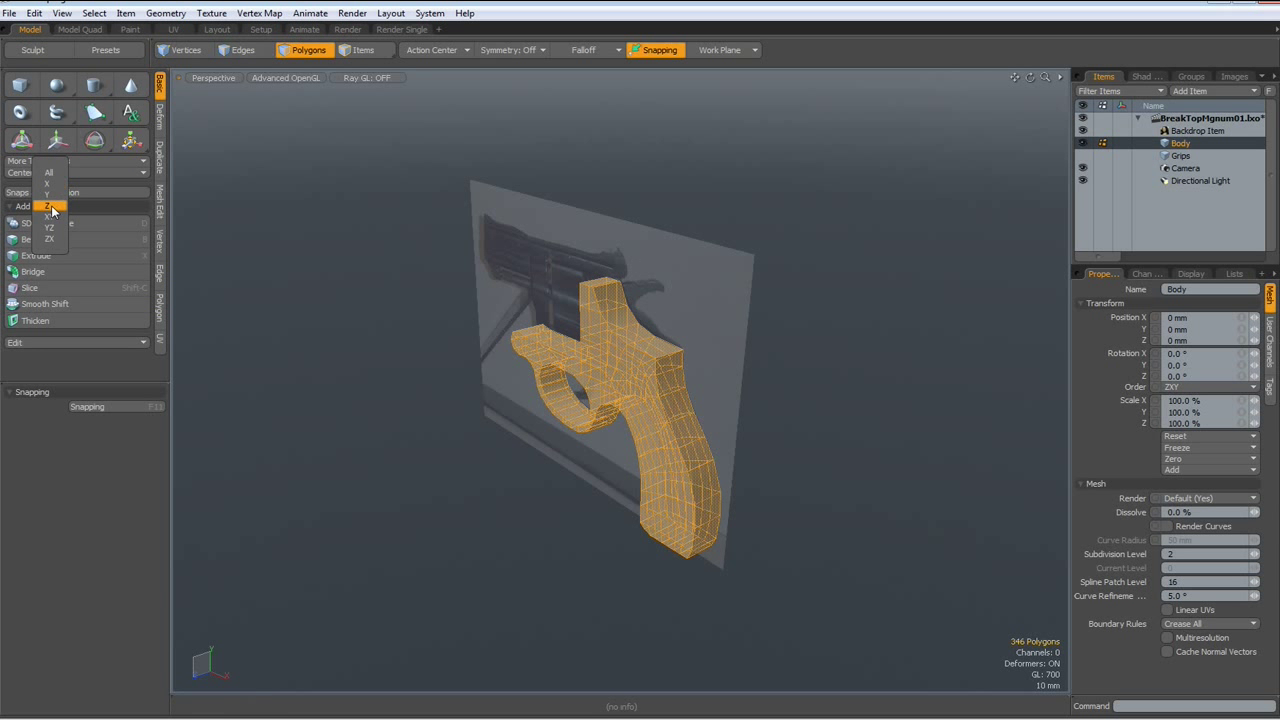
click(50, 207)
Hide the backdrop photo using the Backdrop Item's eye icon.
key(1)
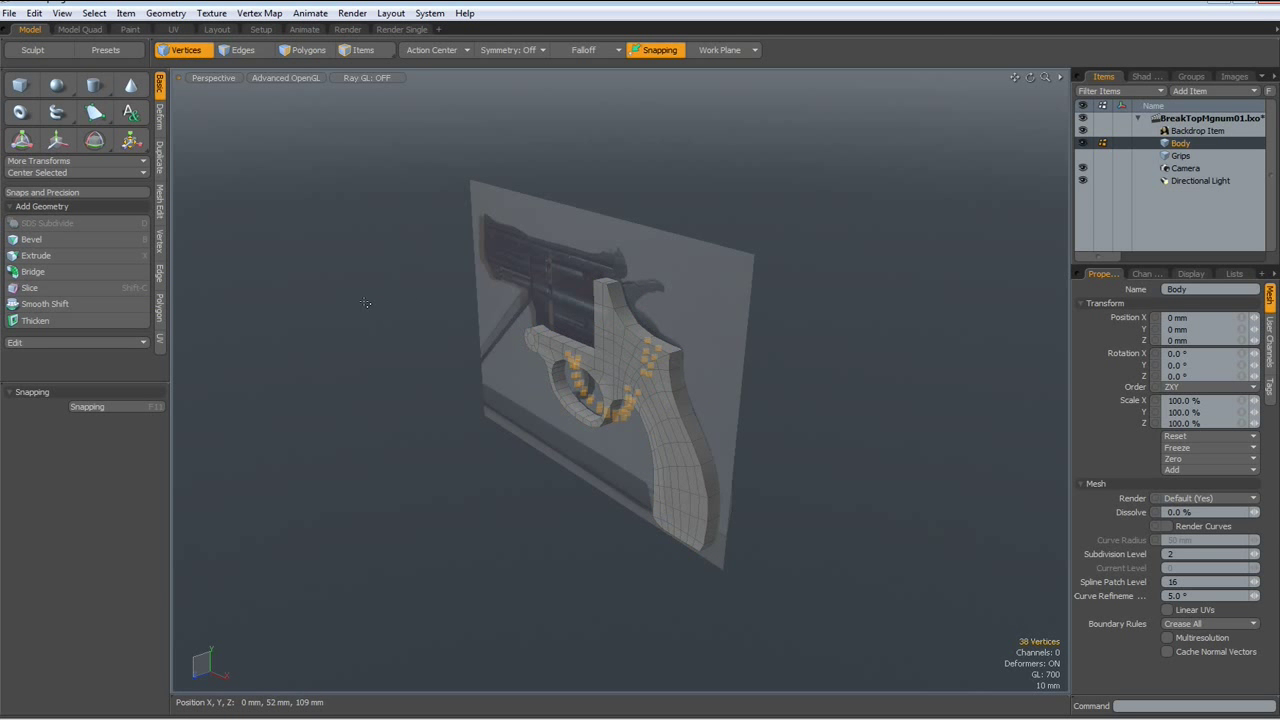
mouse_move(357, 361)
alt+mouse_down()
mouse_move(426, 253)
mouse_move(378, 371)
alt+mouse_up()
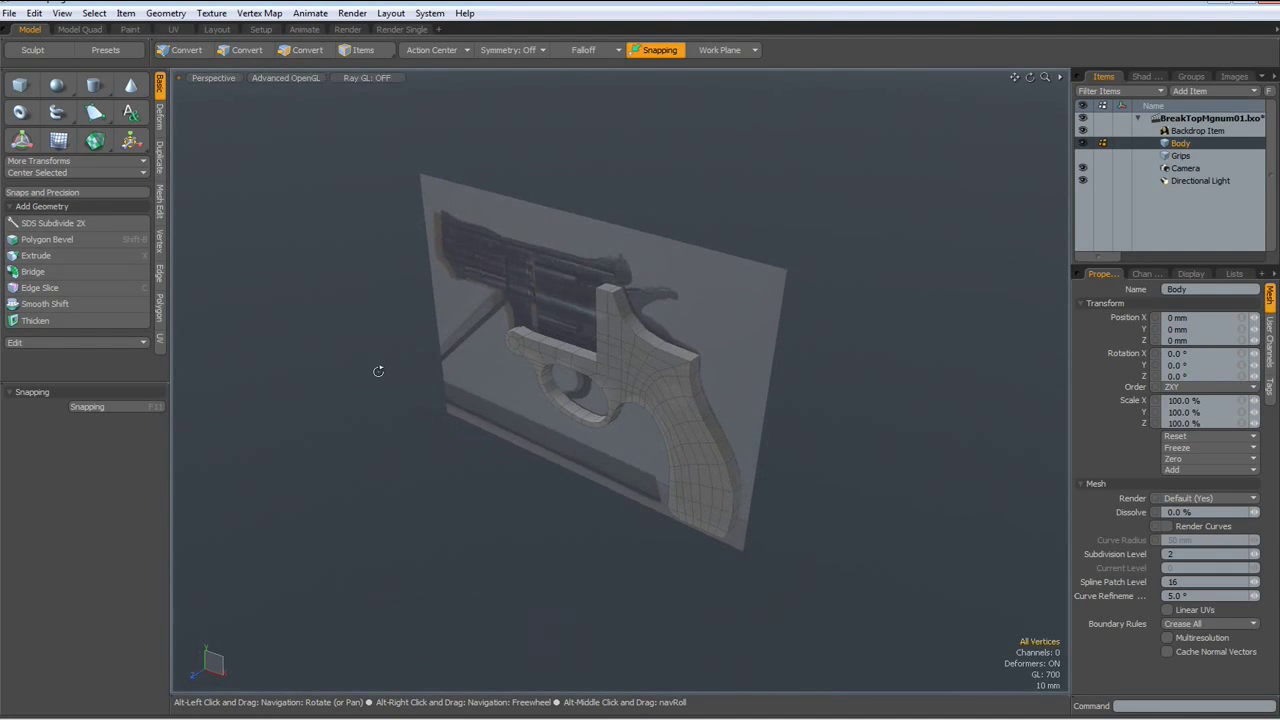
scroll(600, 368, up, 3)
scroll(645, 363, up, 1)
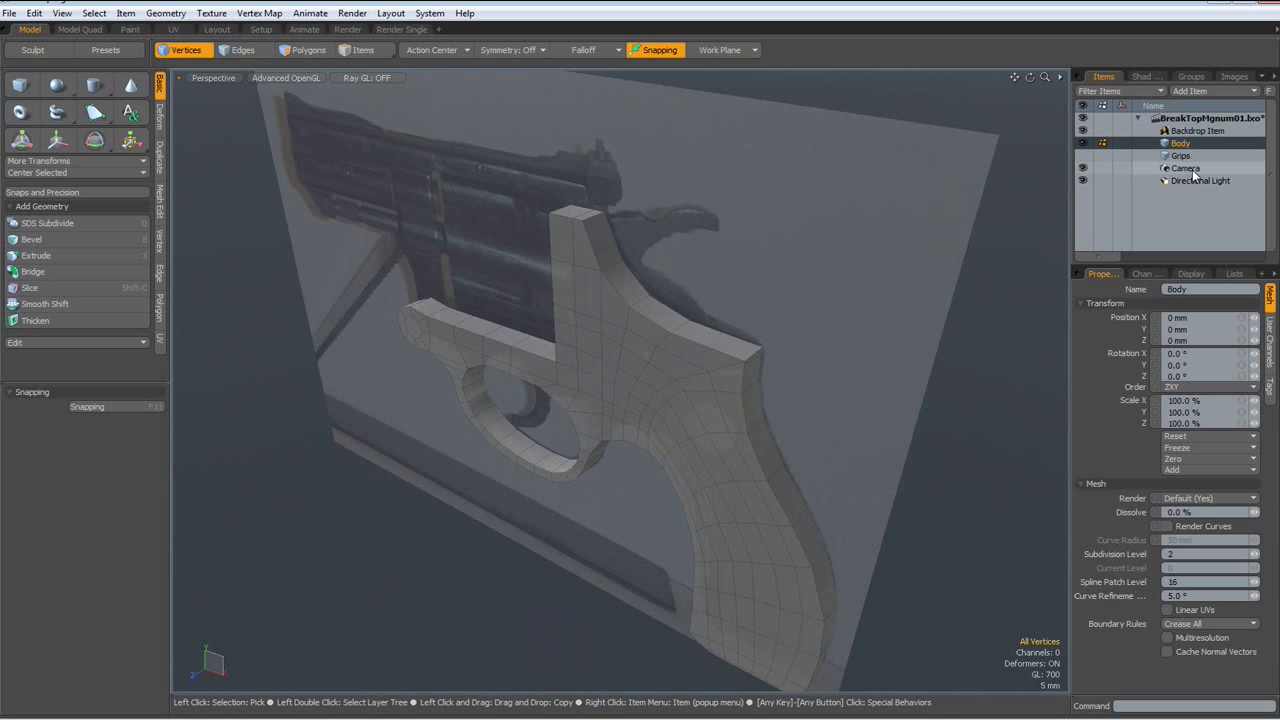
click(1082, 131)
In the Top view, box-select the polygons along the frame's top and lower edges.
alt+drag(740, 445, 651, 472)
key(KP_7)
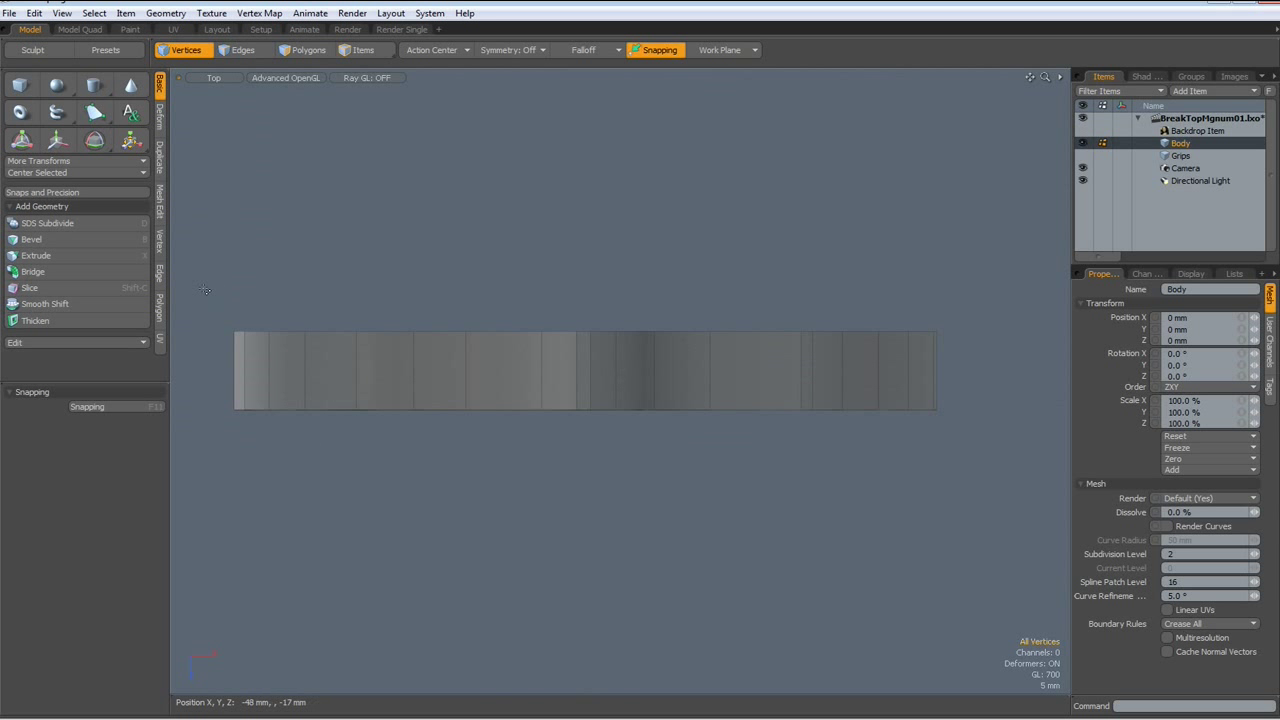
key(3)
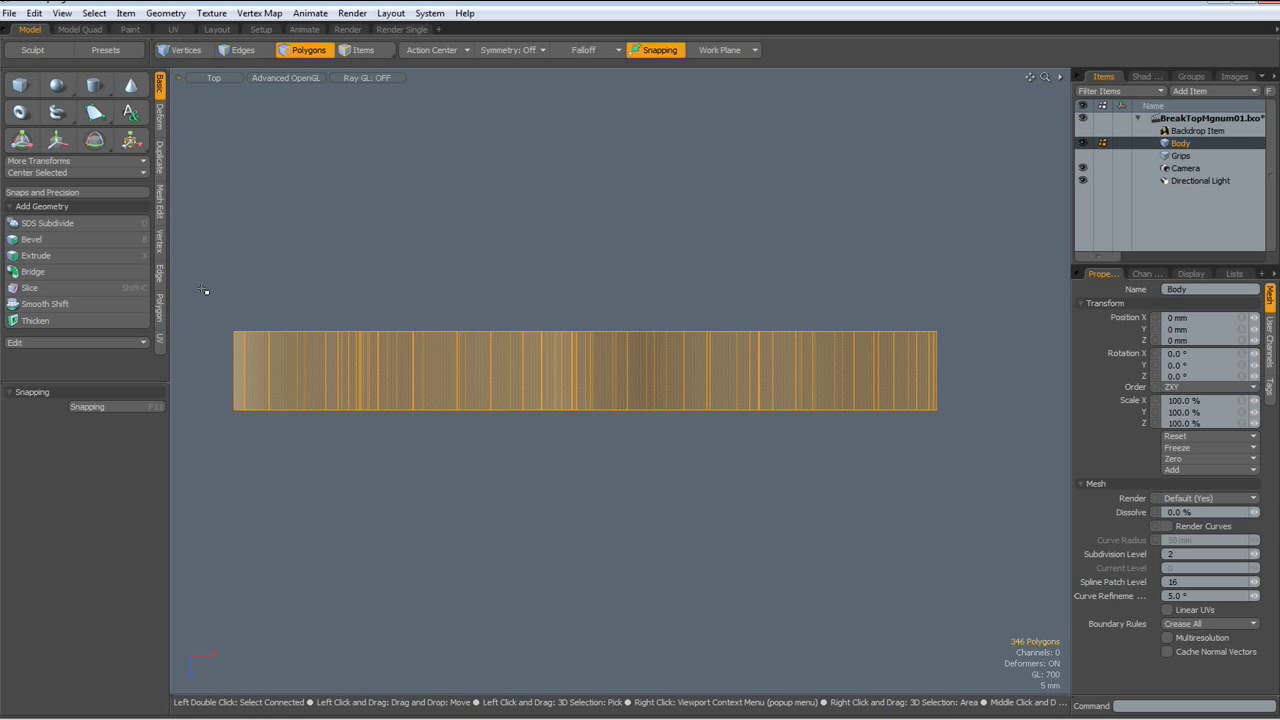
right_drag(196, 288, 1043, 355)
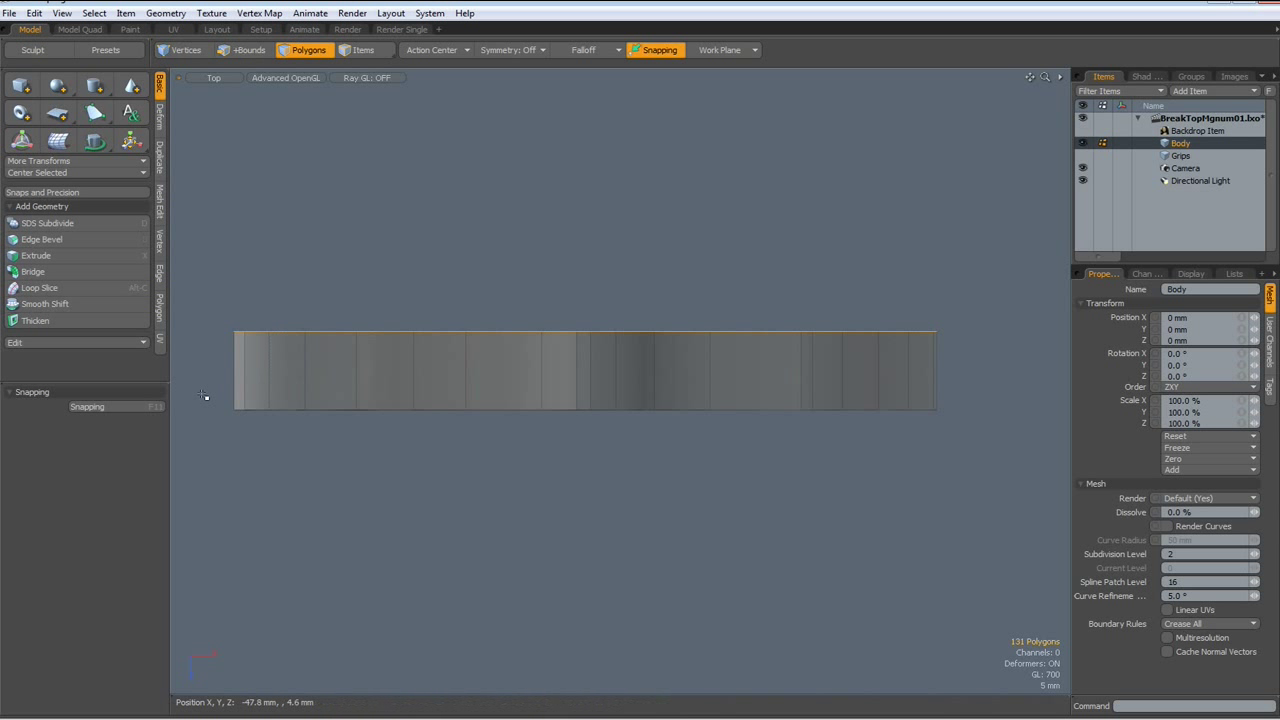
ctrl+right_drag(196, 392, 1075, 455)
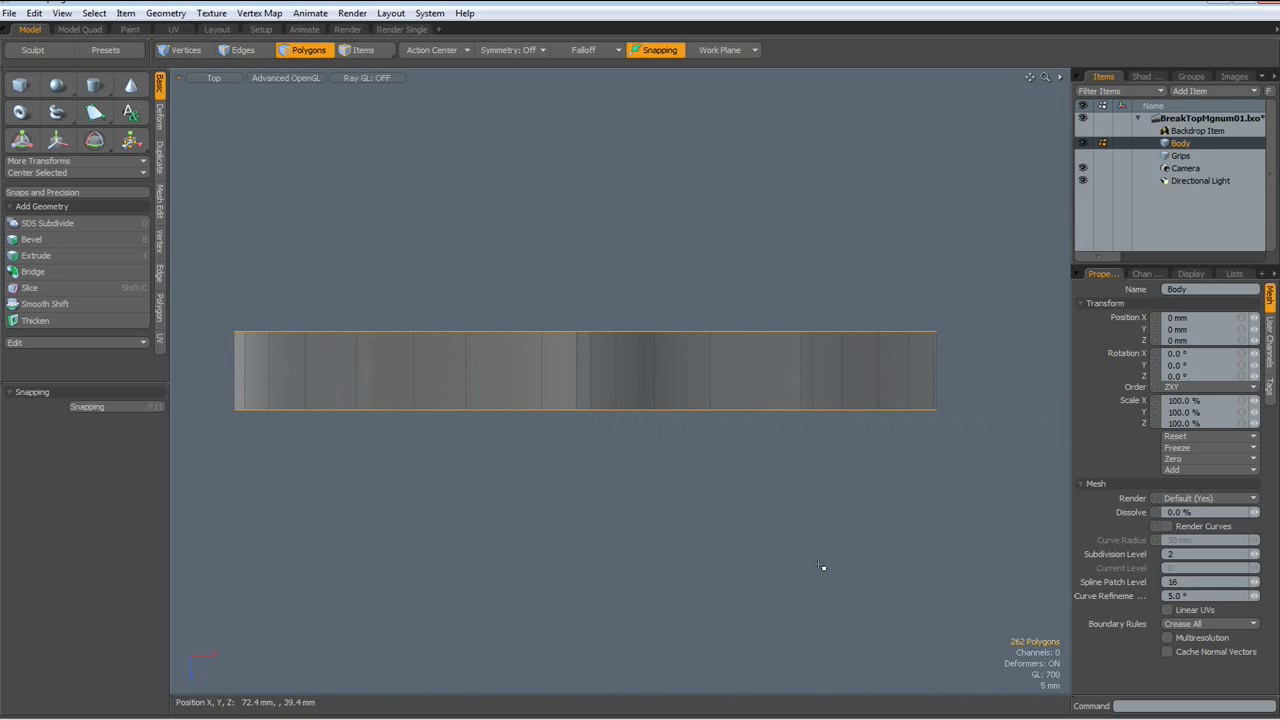
key(ctrl+space)
Back in perspective, select all of the mesh's boundary edges.
click(855, 544)
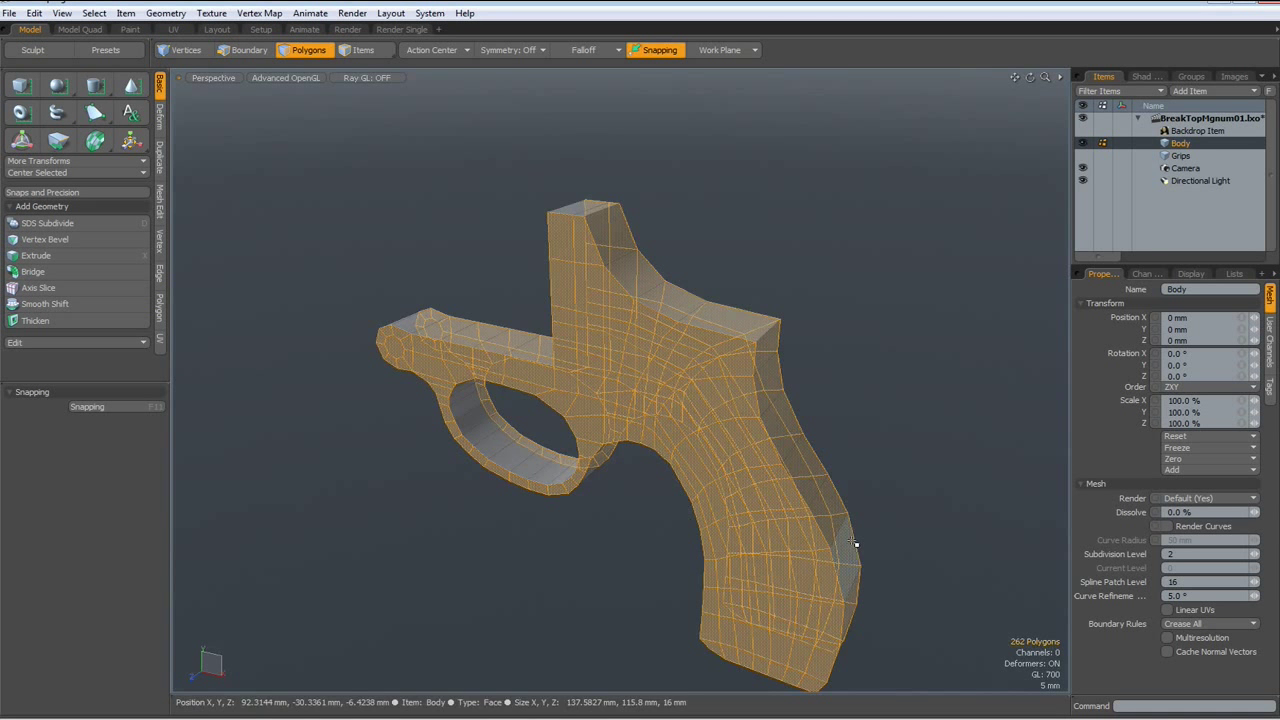
alt+drag(491, 537, 488, 526)
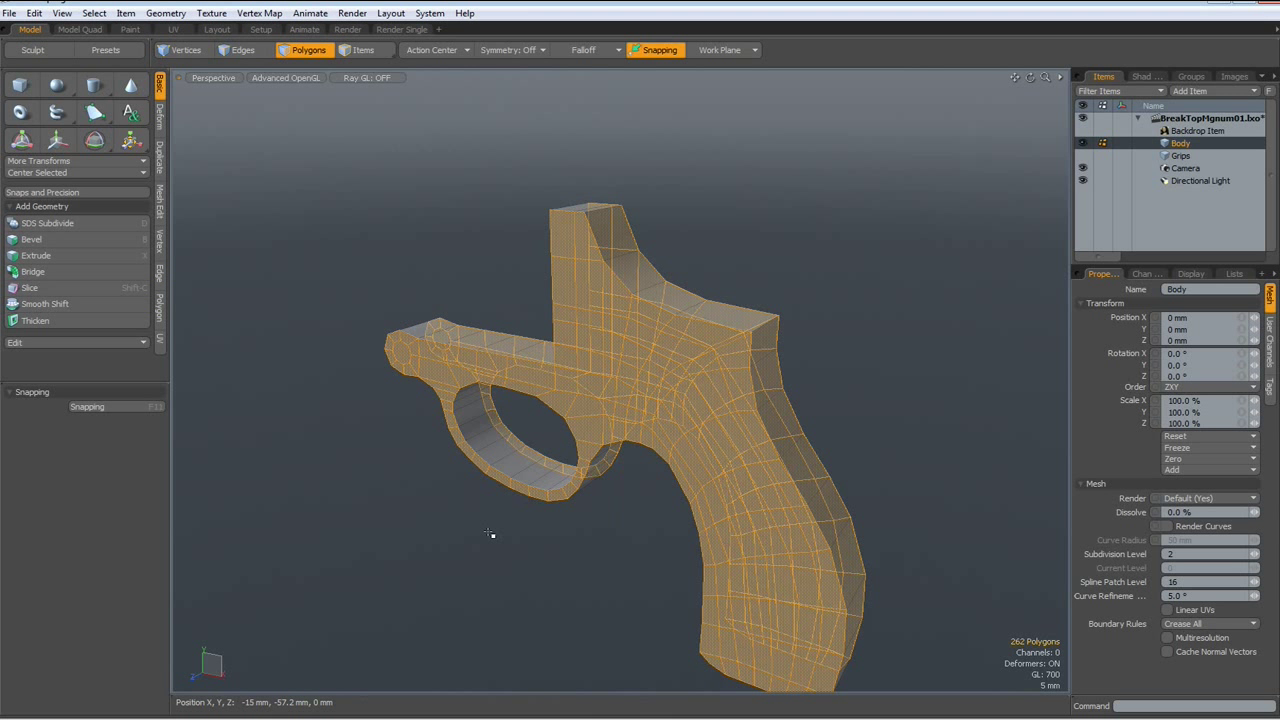
key(ctrl)
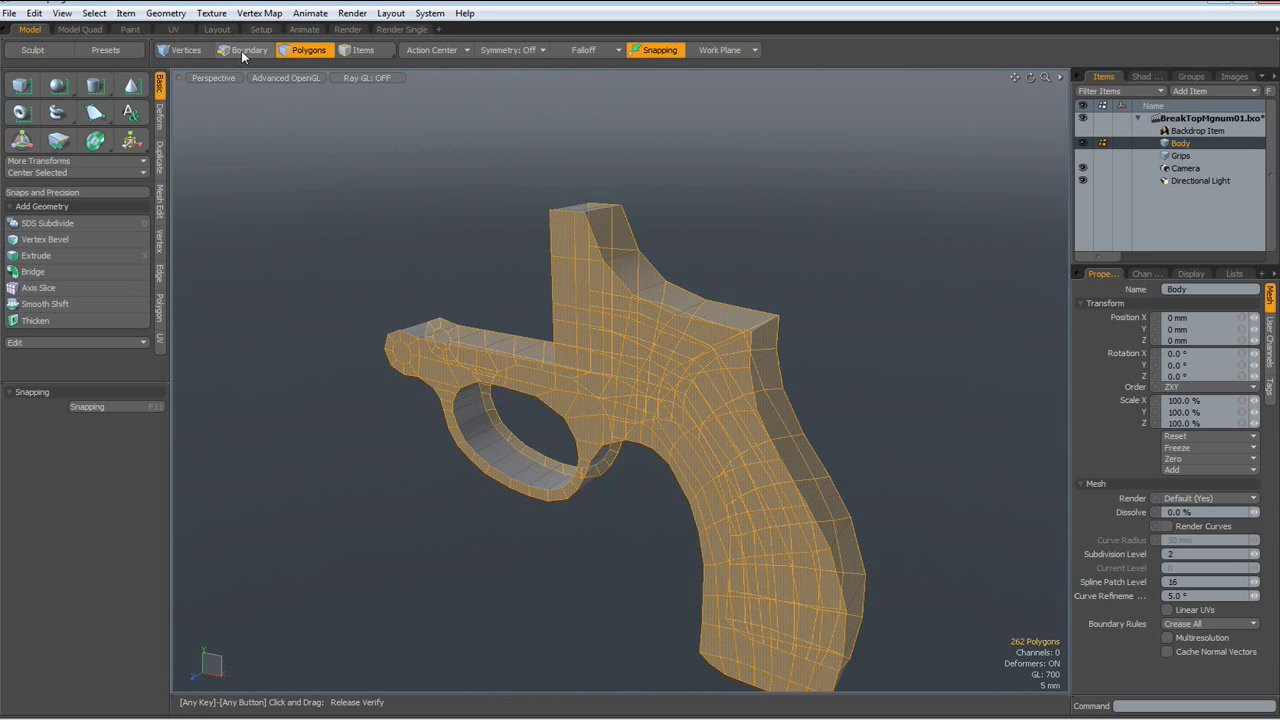
ctrl+click(241, 50)
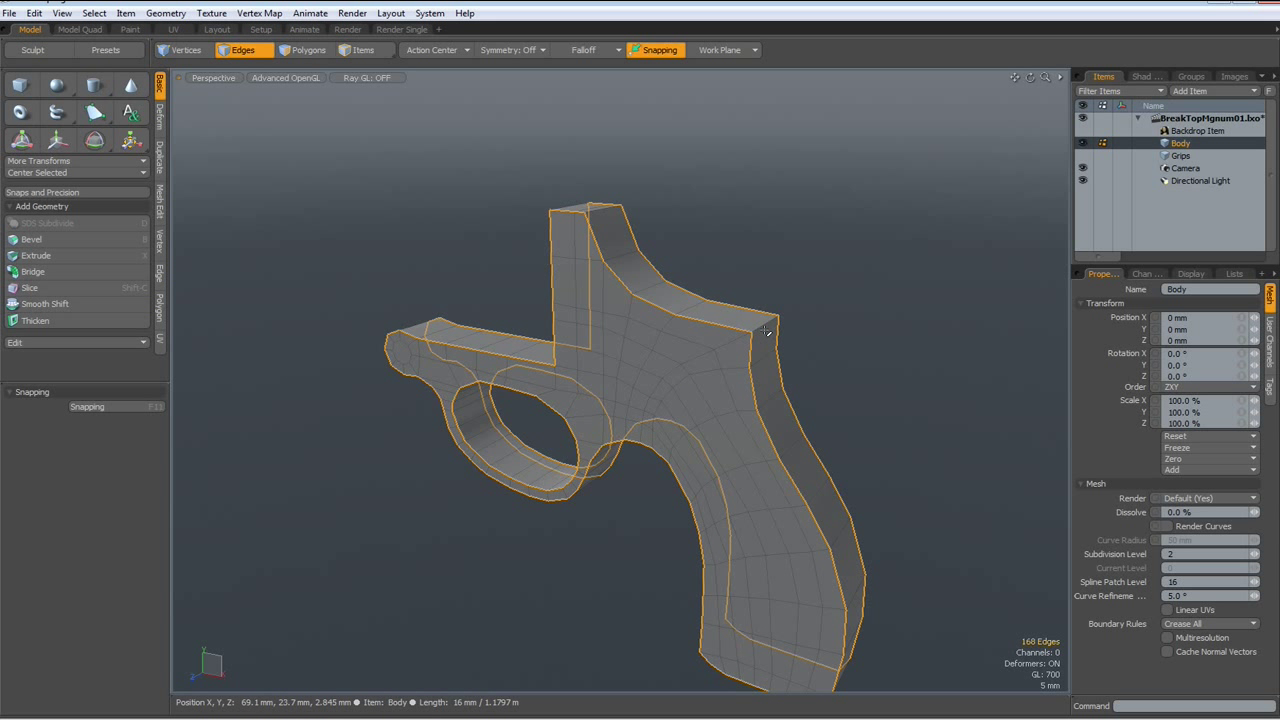
Add two top edges to the selection and turn on subdivision surface display.
key(shift)
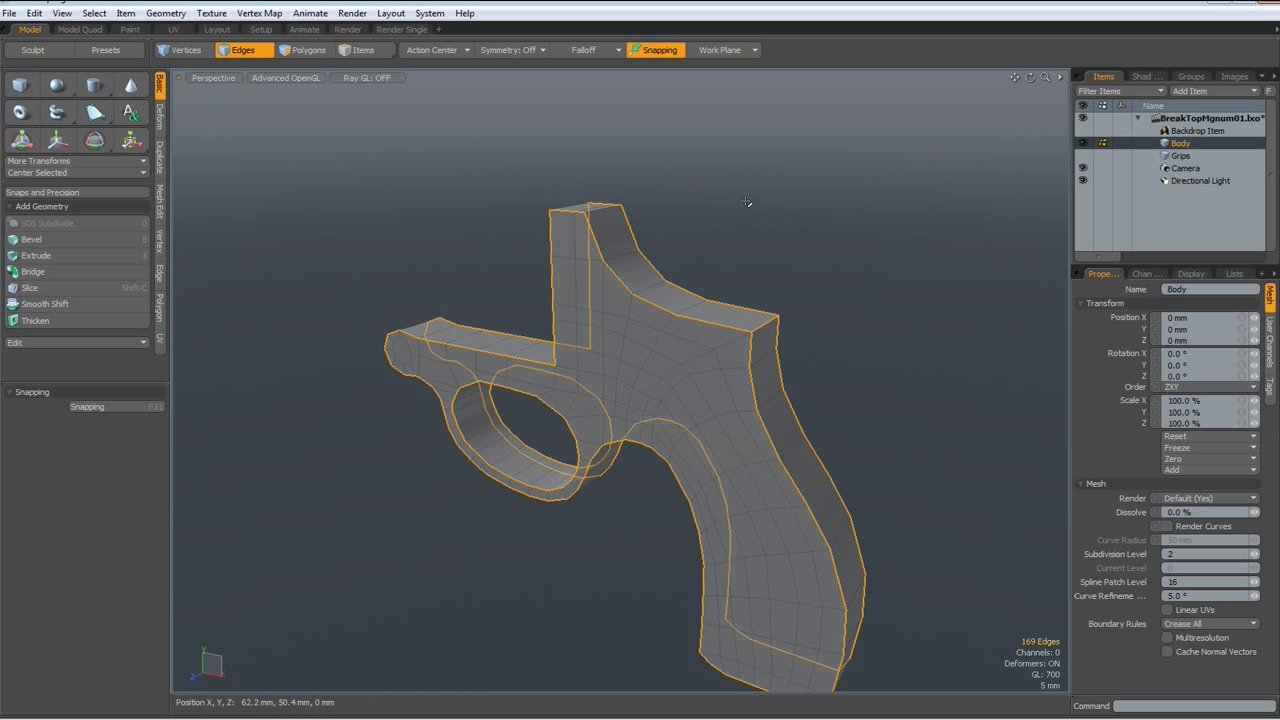
middle_drag(765, 232, 603, 247)
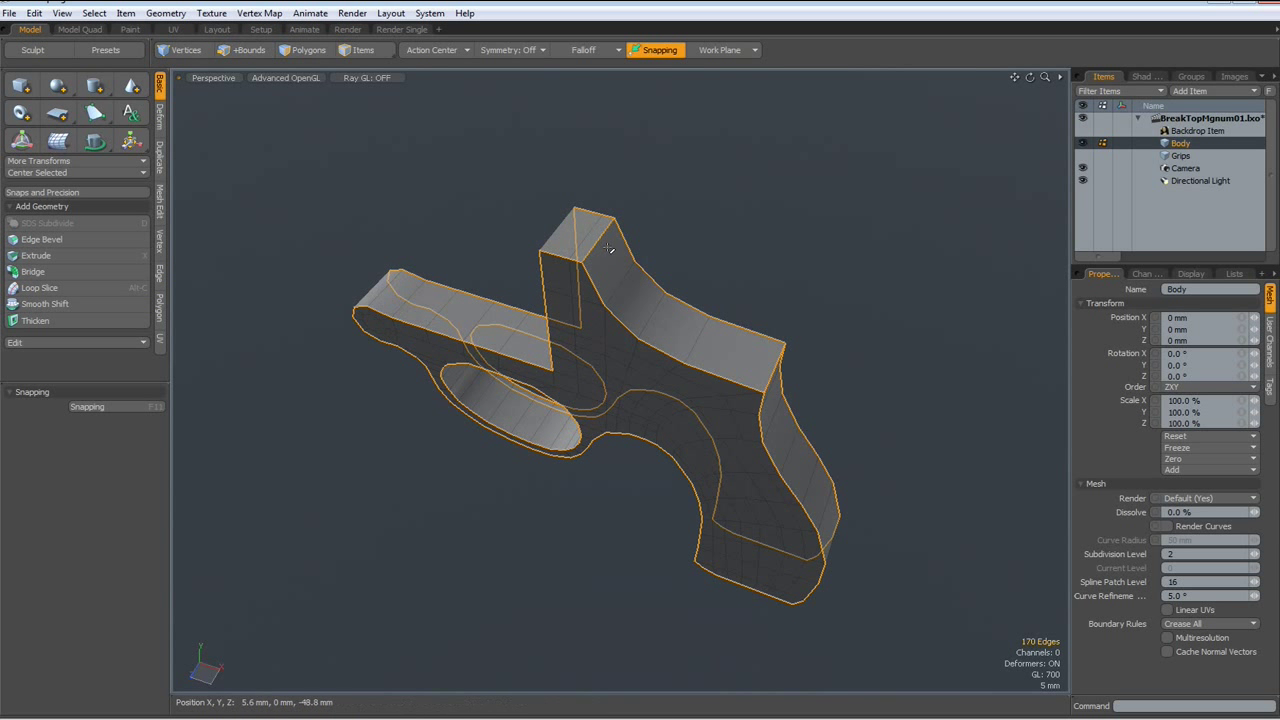
shift+click(541, 244)
middle_drag(541, 244, 565, 371)
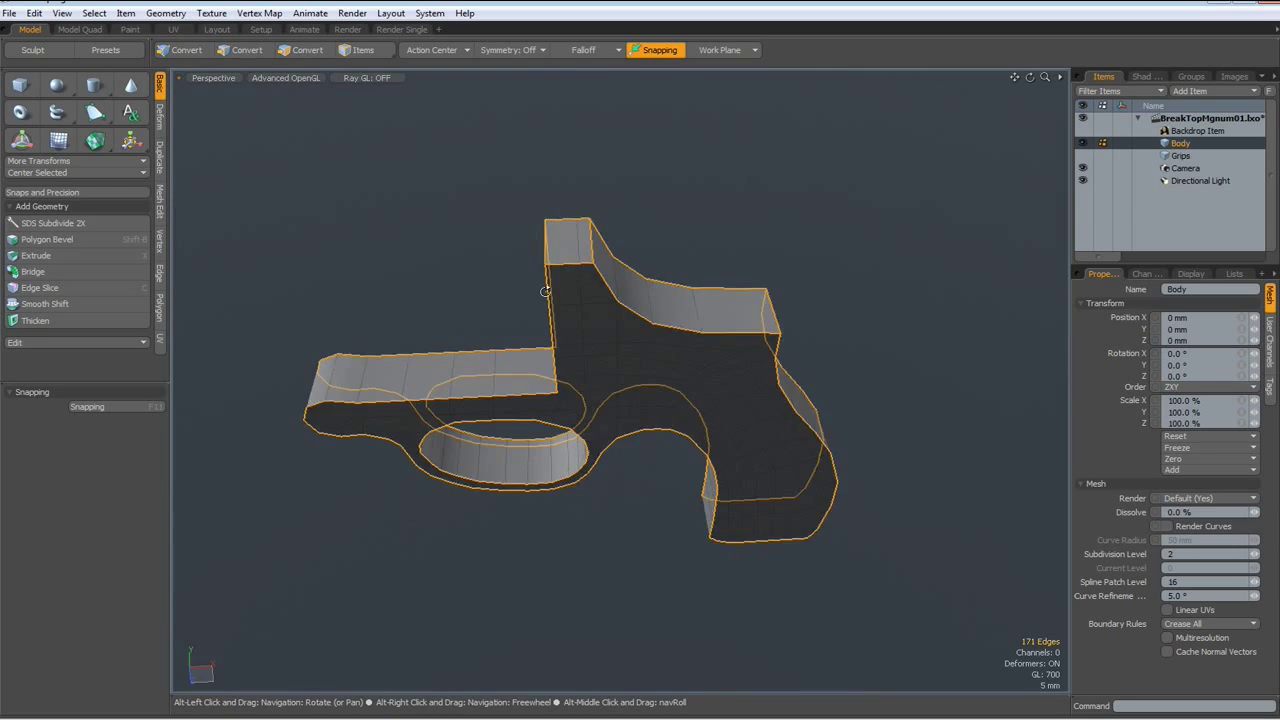
shift+click(562, 385)
mouse_move(808, 580)
alt+mouse_down()
mouse_move(750, 480)
mouse_move(659, 548)
mouse_move(667, 517)
alt+mouse_up()
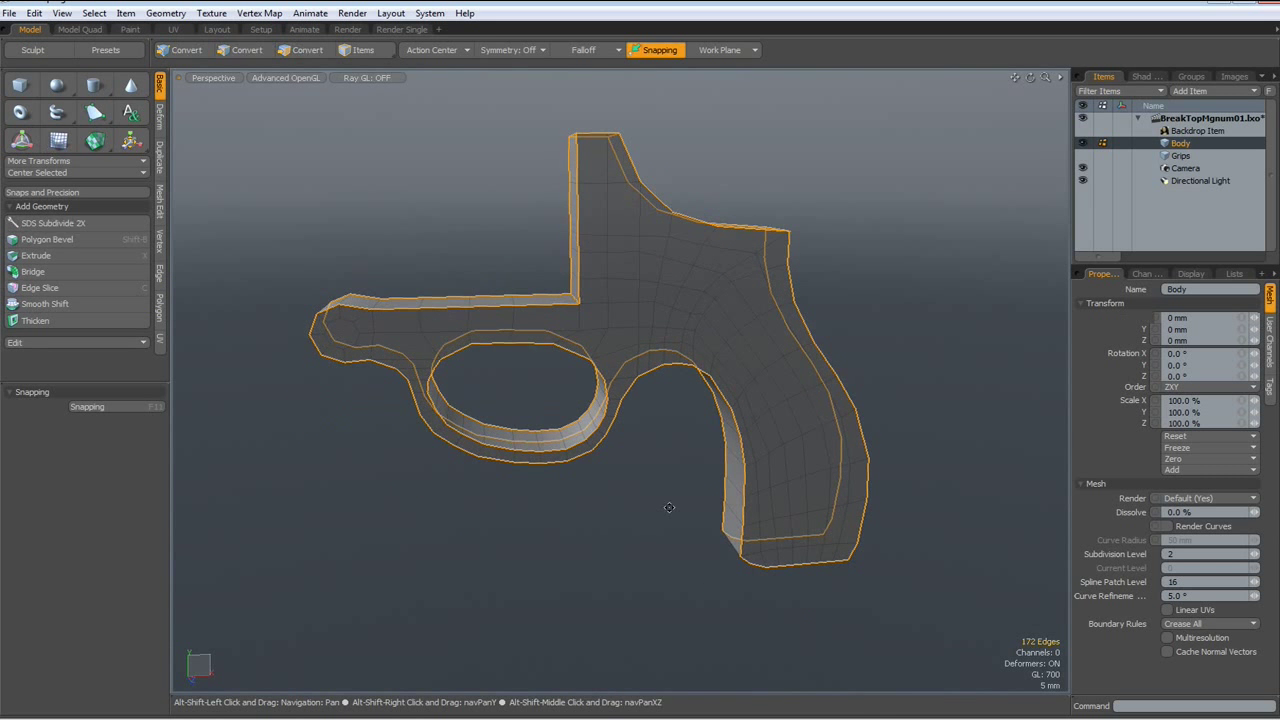
key(Tab)
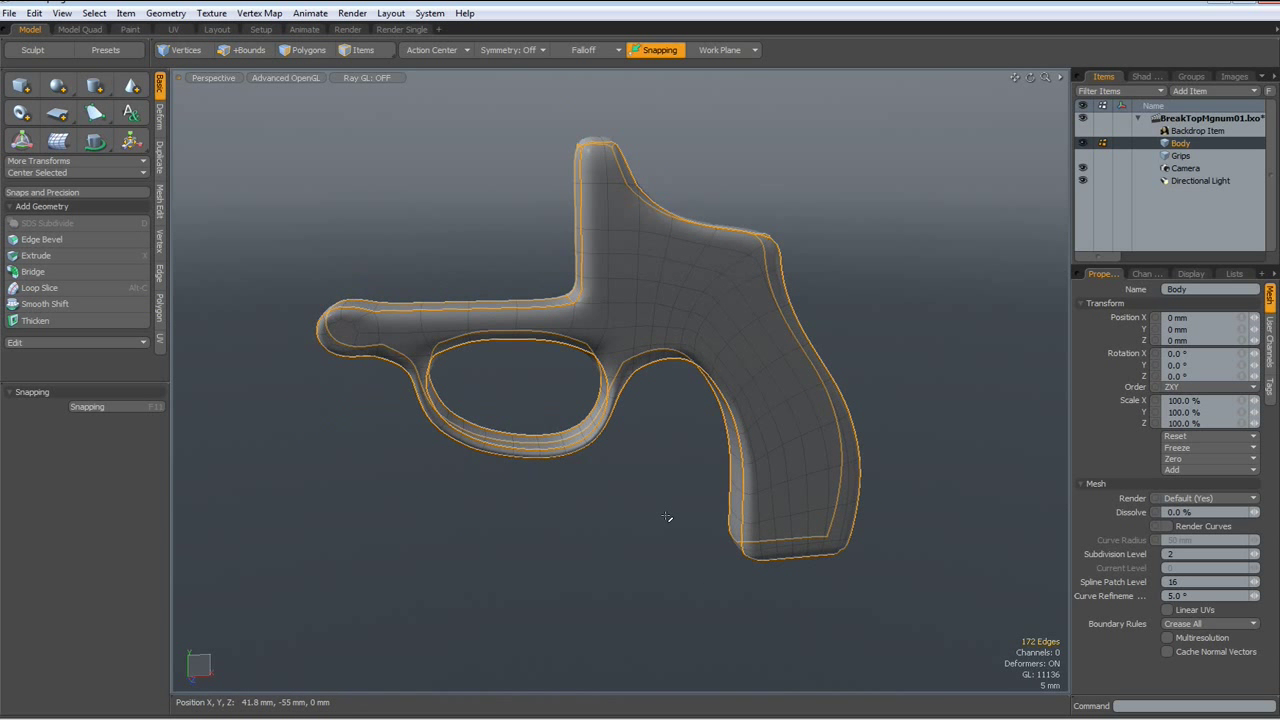
key(2)
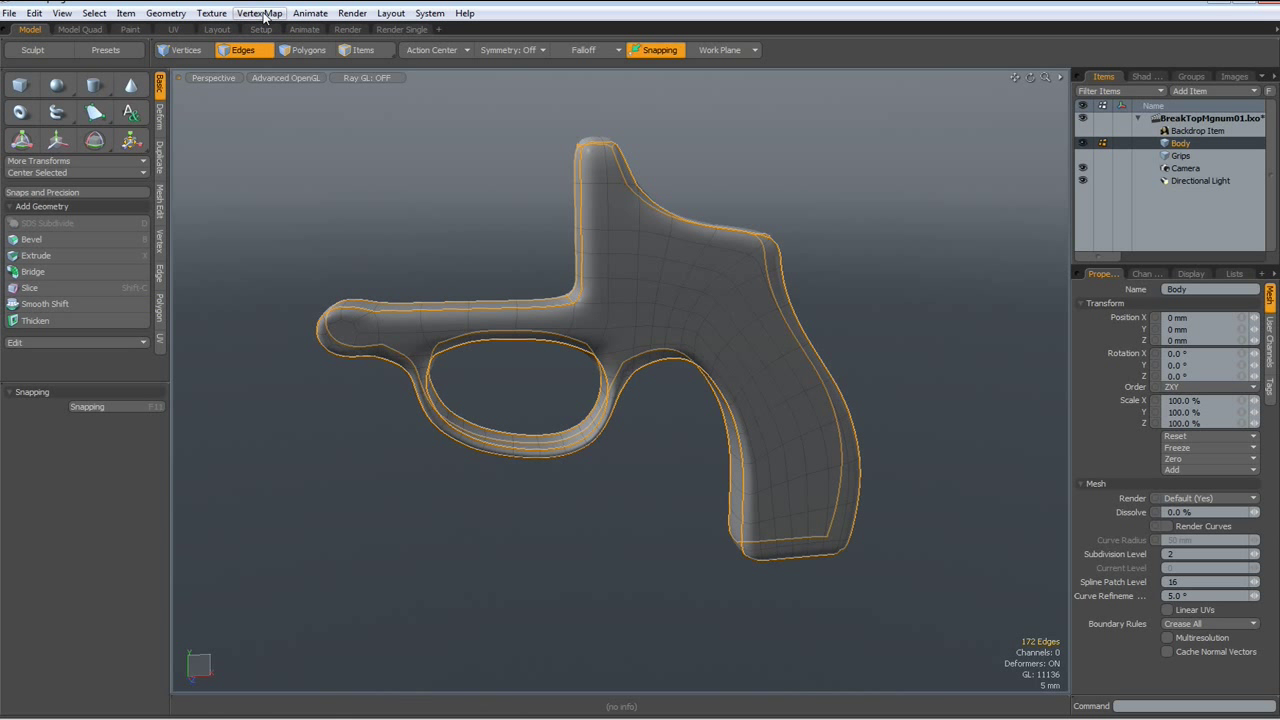
Apply a 20% edge-weight crease to the selected border edges.
click(262, 13)
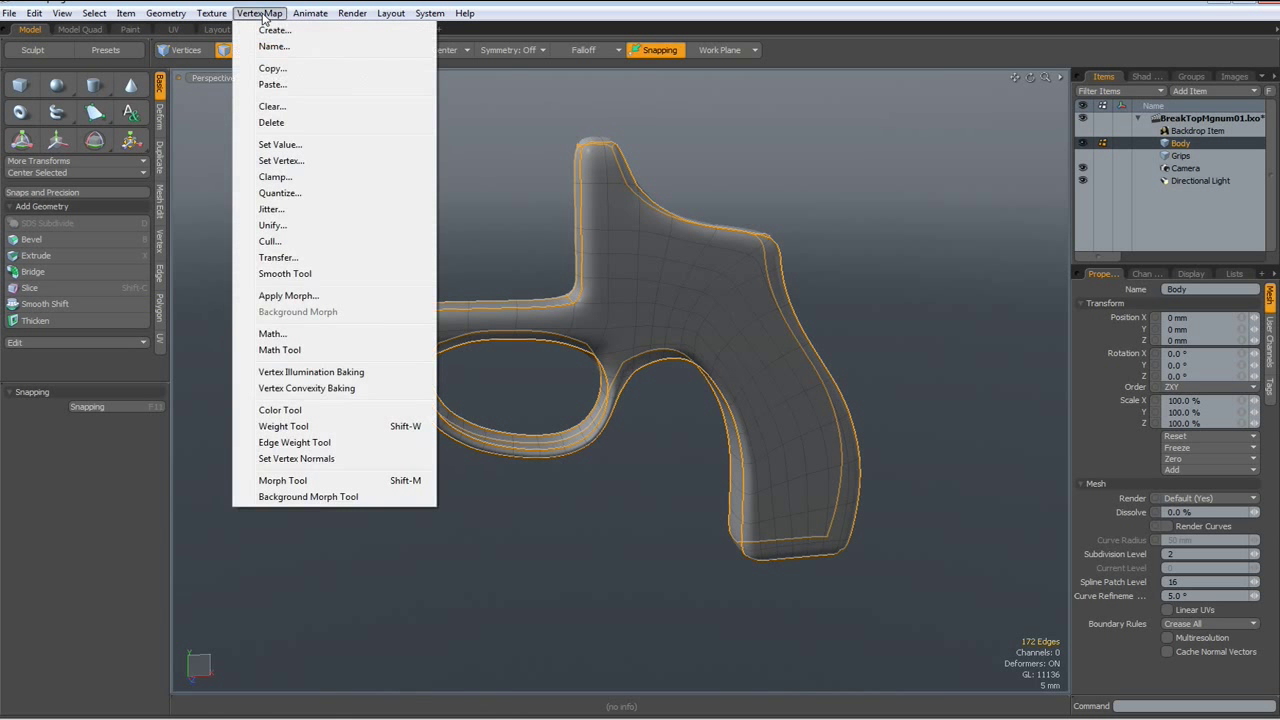
click(278, 444)
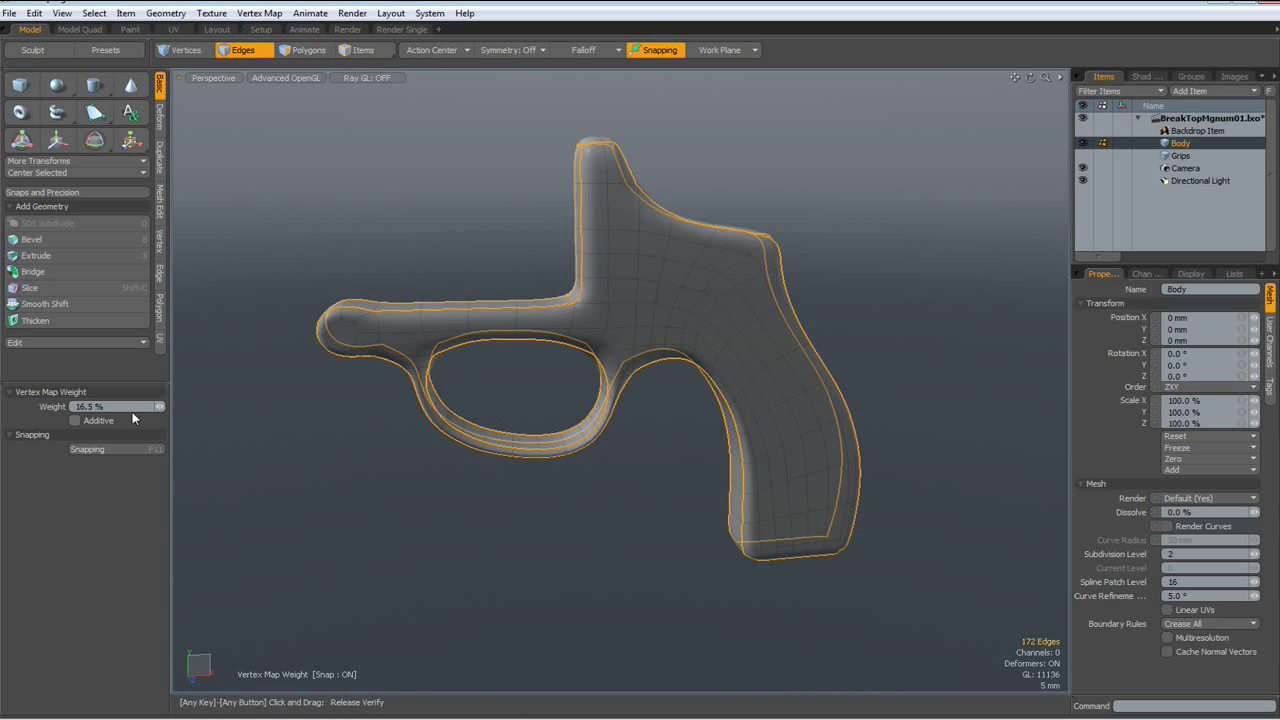
click(62, 404)
text(20)
click(469, 534)
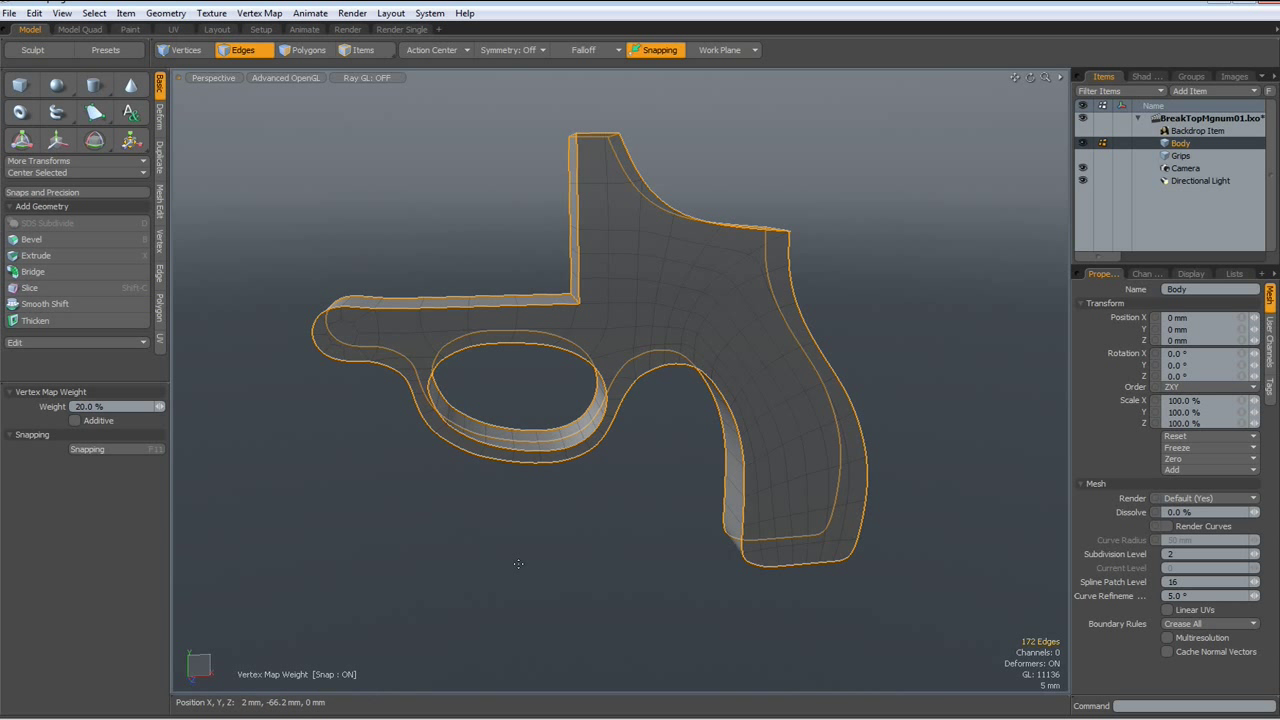
Raise subdivision level to 3, clear the selection, and show the cage in Front view.
click(1256, 556)
mouse_move(465, 532)
alt+mouse_down()
mouse_move(540, 519)
mouse_move(426, 524)
alt+mouse_up()
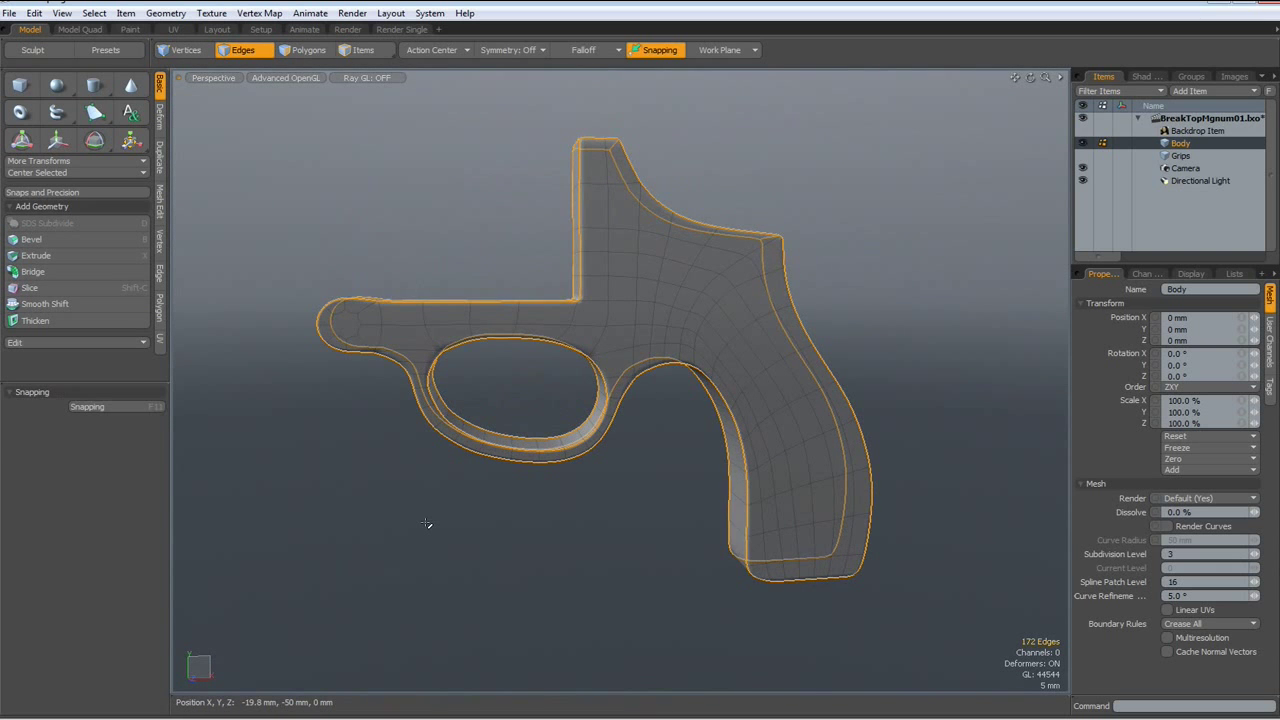
click(426, 524)
key(KP_1)
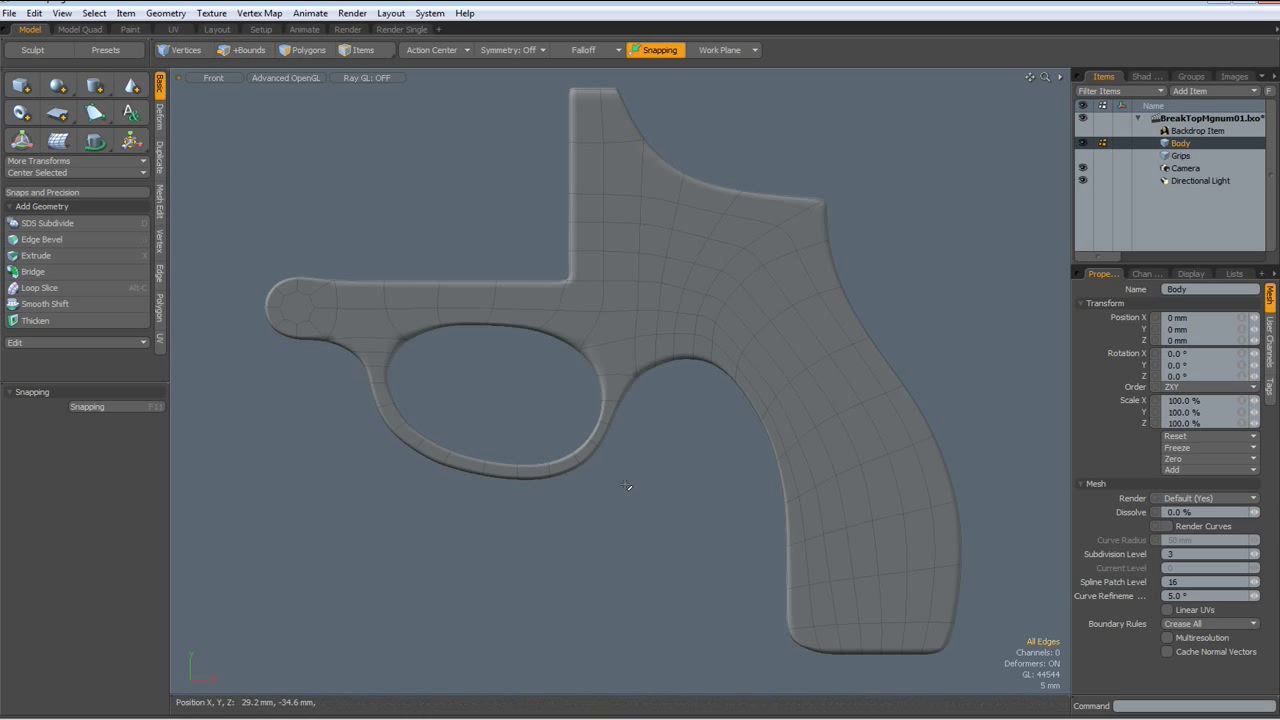
key(Tab)
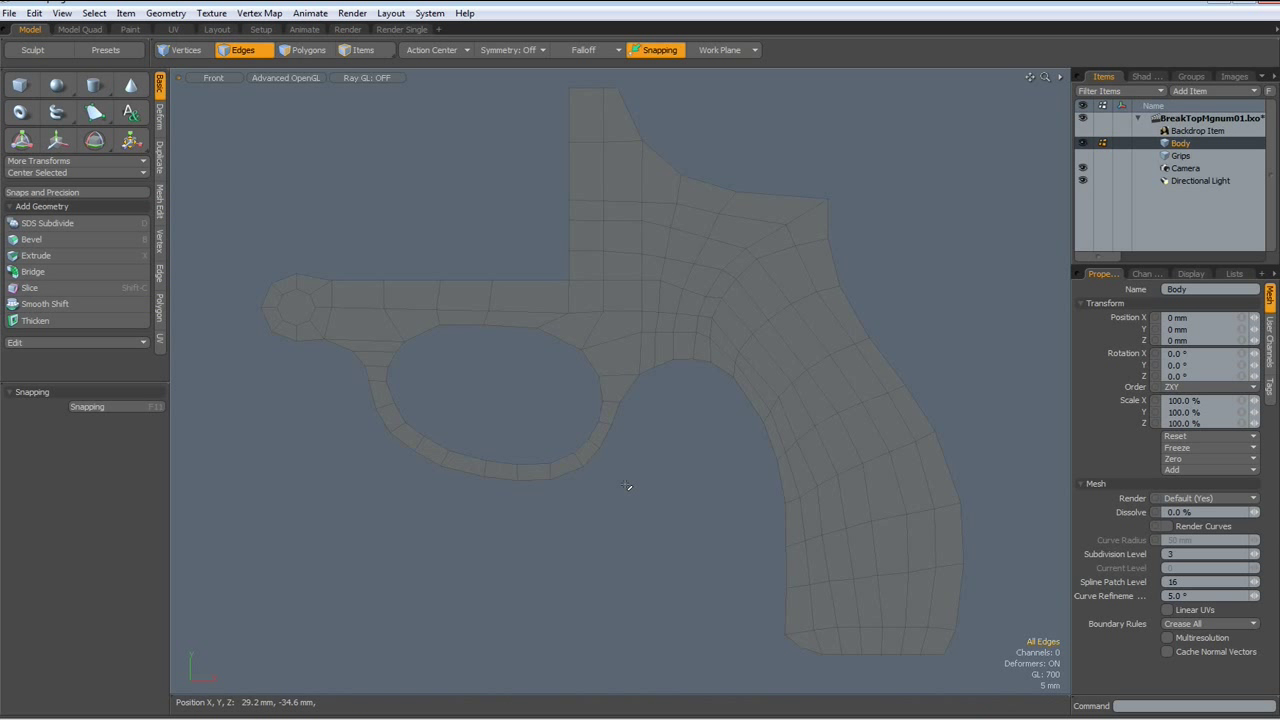
key(ctrl+space)
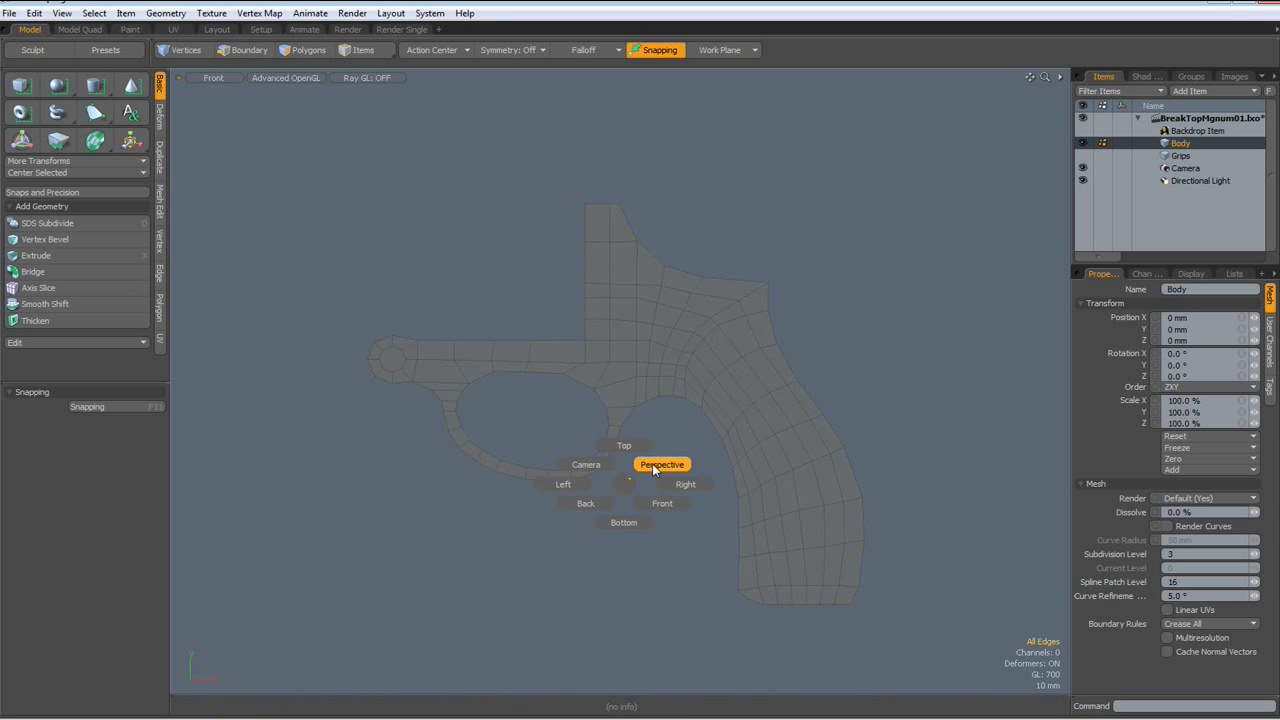
In Perspective view, start a Loop Slice on an edge around the frame's thickness.
click(662, 467)
alt+drag(655, 499, 543, 523)
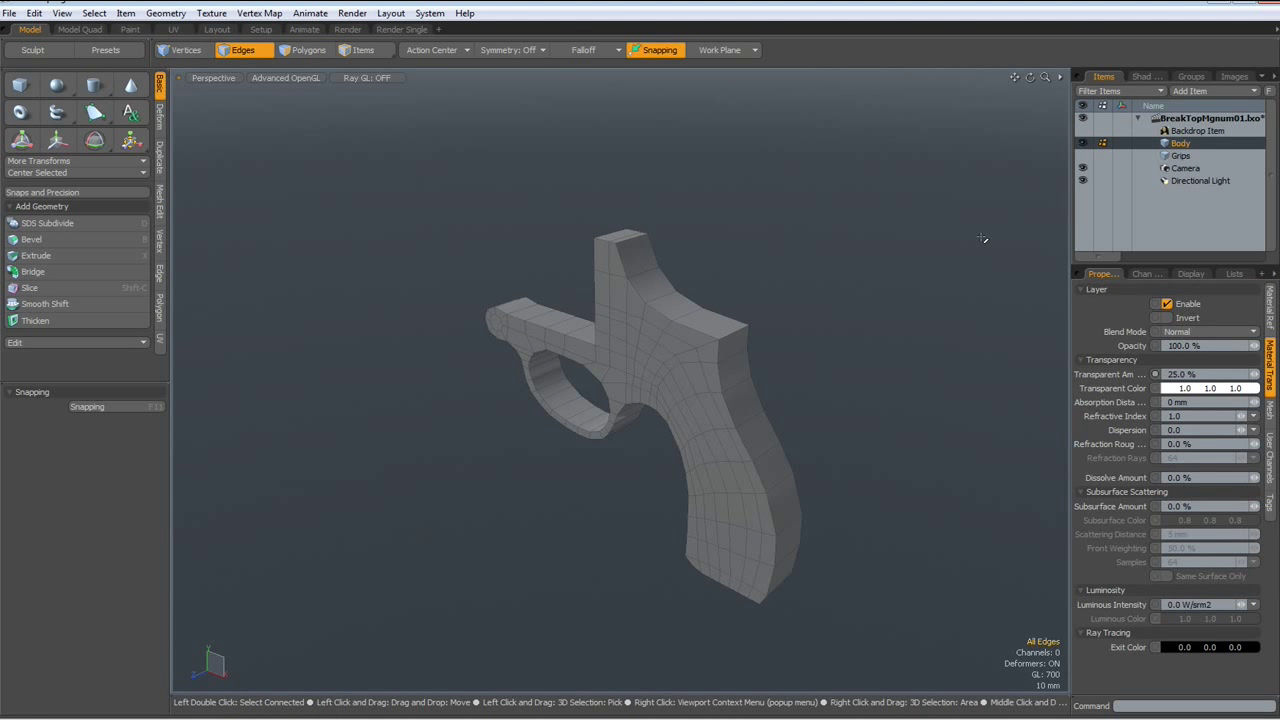
click(647, 277)
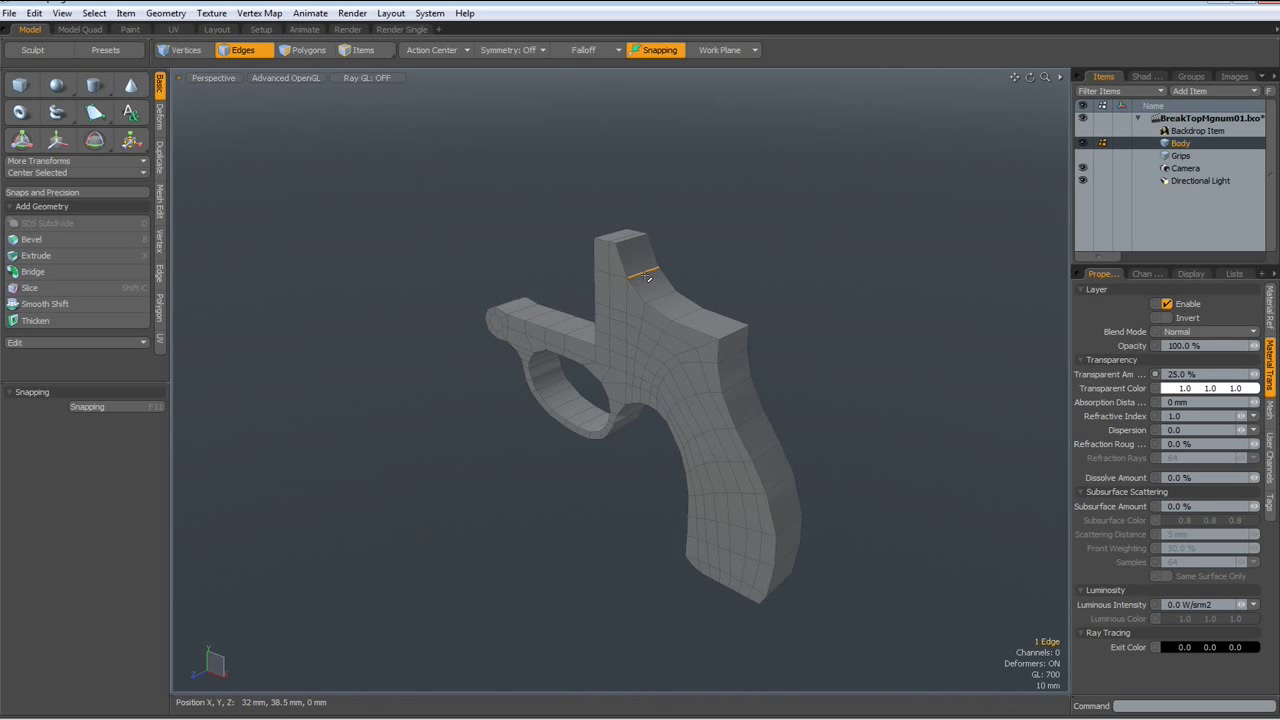
key(alt+c)
click(645, 276)
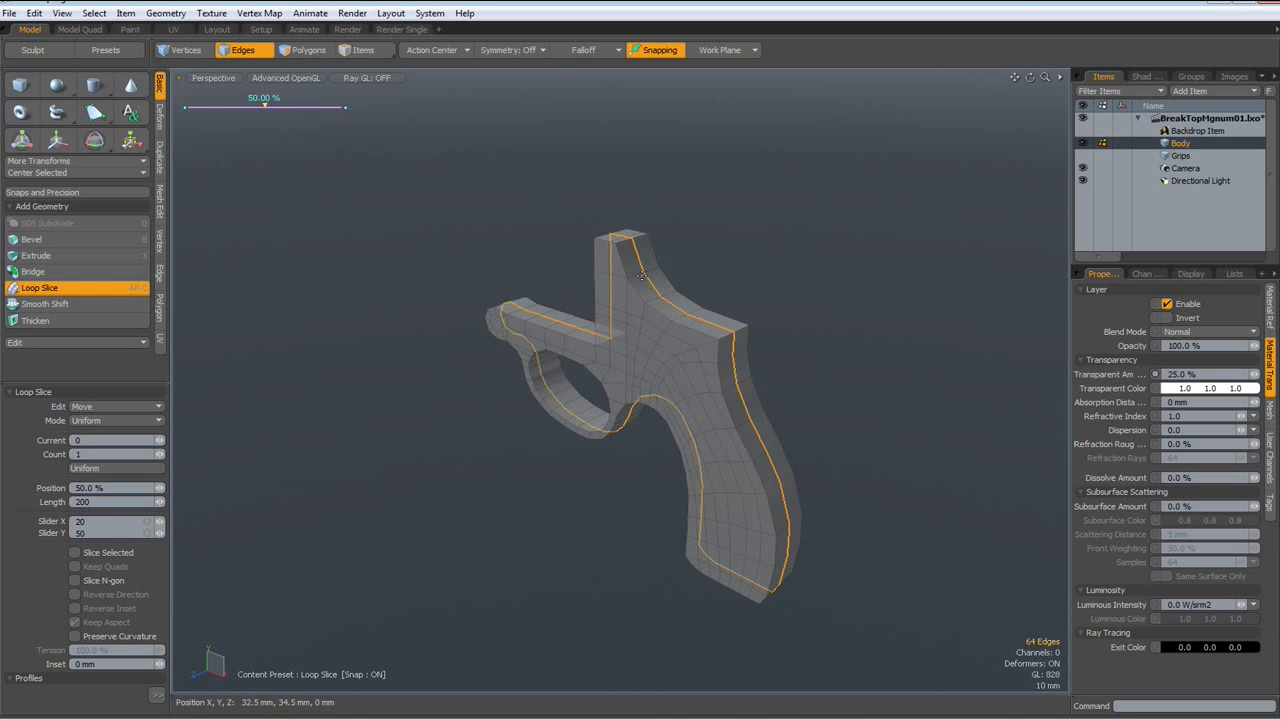
Set the loop slice to Count 2 with Symmetry mode and apply it.
click(160, 455)
click(160, 455)
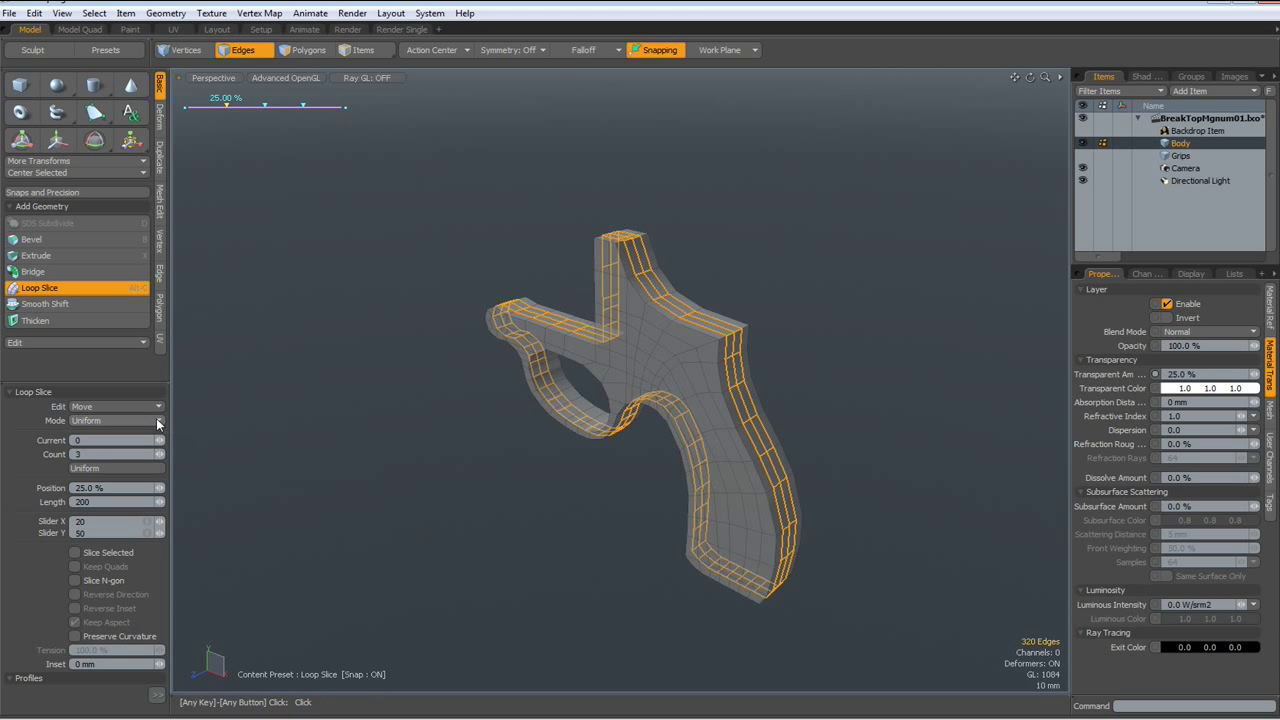
click(156, 420)
click(156, 431)
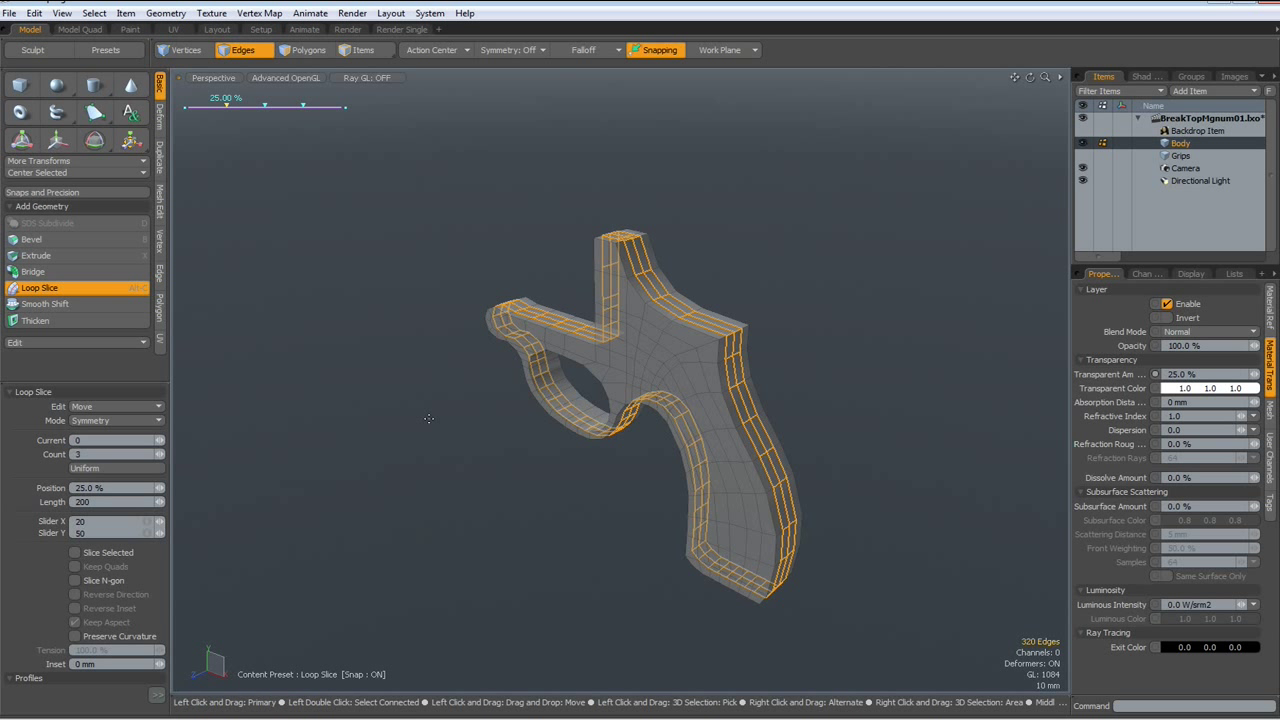
click(157, 457)
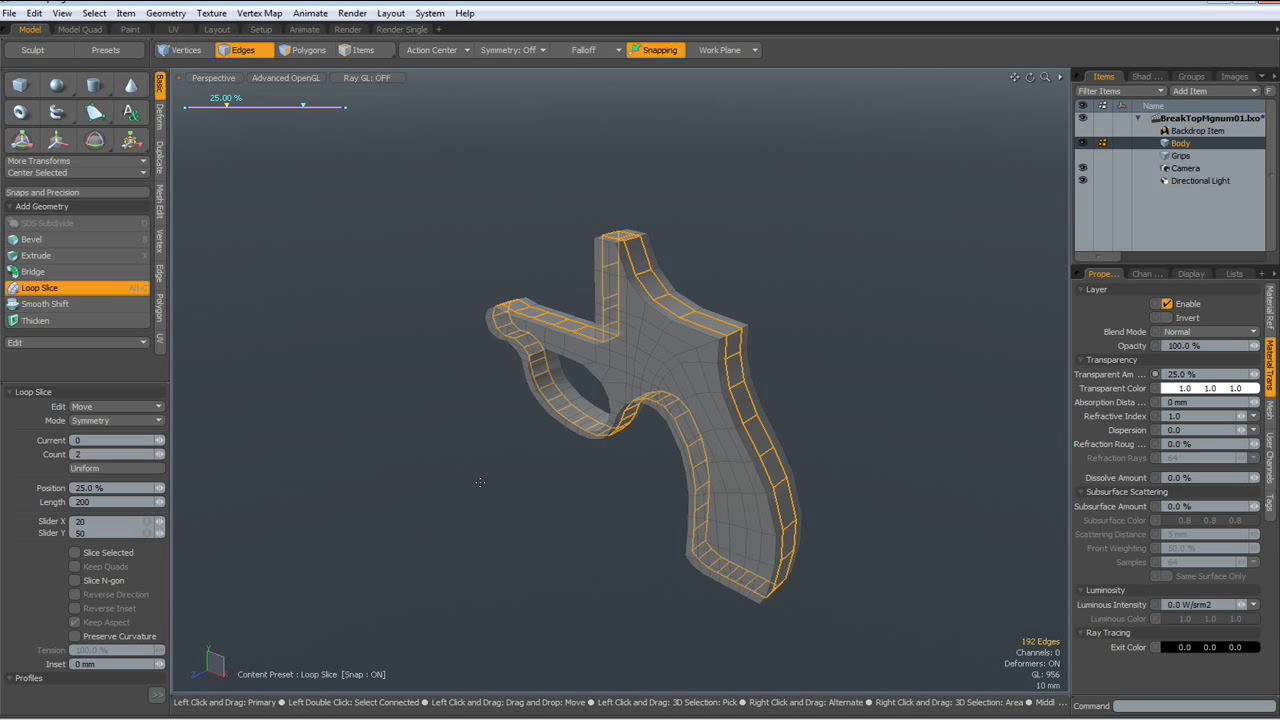
key(space)
mouse_move(480, 483)
alt+mouse_down()
mouse_move(463, 466)
mouse_move(537, 401)
mouse_move(546, 429)
mouse_move(534, 443)
mouse_move(443, 434)
mouse_move(545, 432)
mouse_move(527, 410)
alt+mouse_up()
click(463, 466)
Loop Slice an extra edge loop through the trigger-guard ring.
key(2)
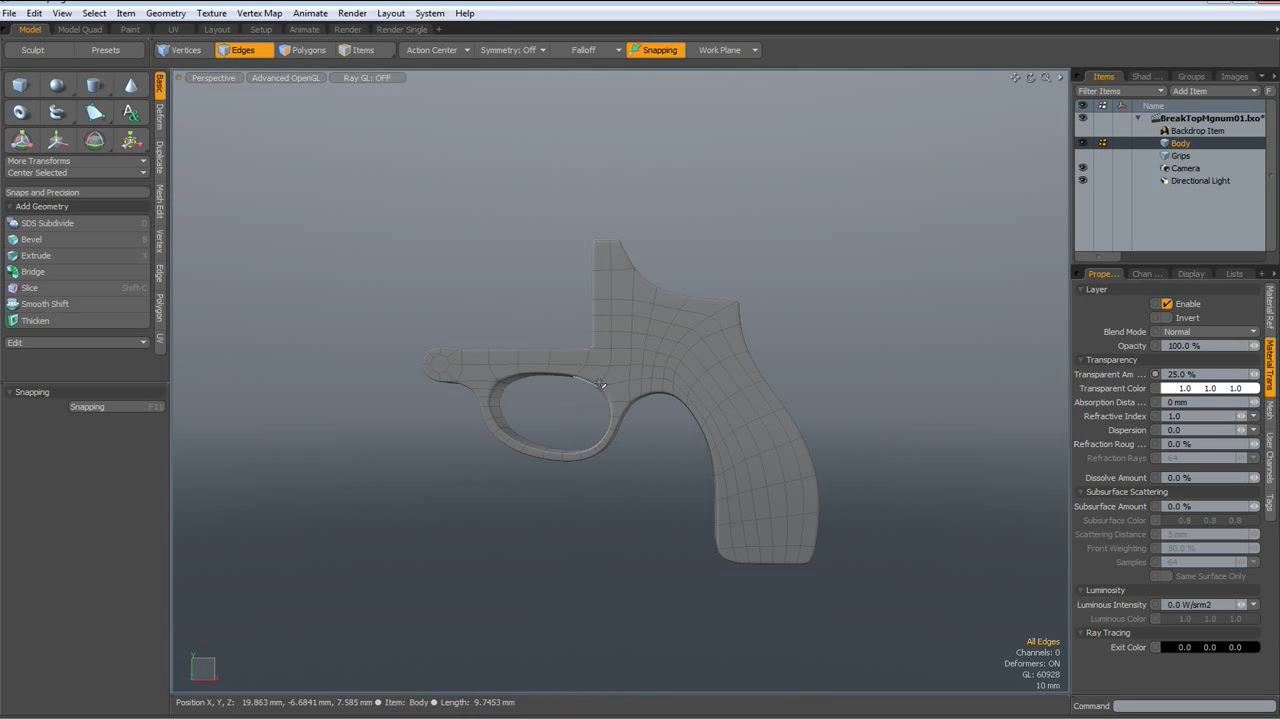
mouse_move(634, 516)
alt+mouse_down()
mouse_move(720, 551)
mouse_move(605, 471)
mouse_move(641, 484)
alt+mouse_up()
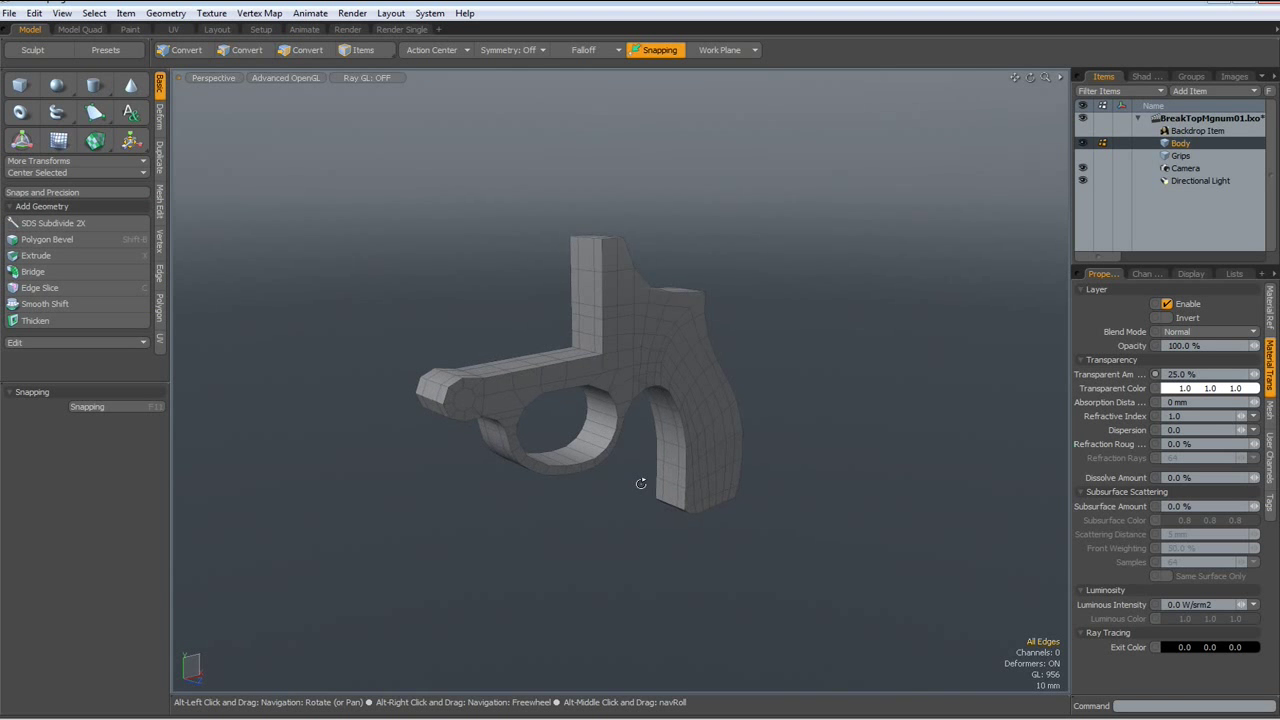
click(595, 428)
key(alt+c)
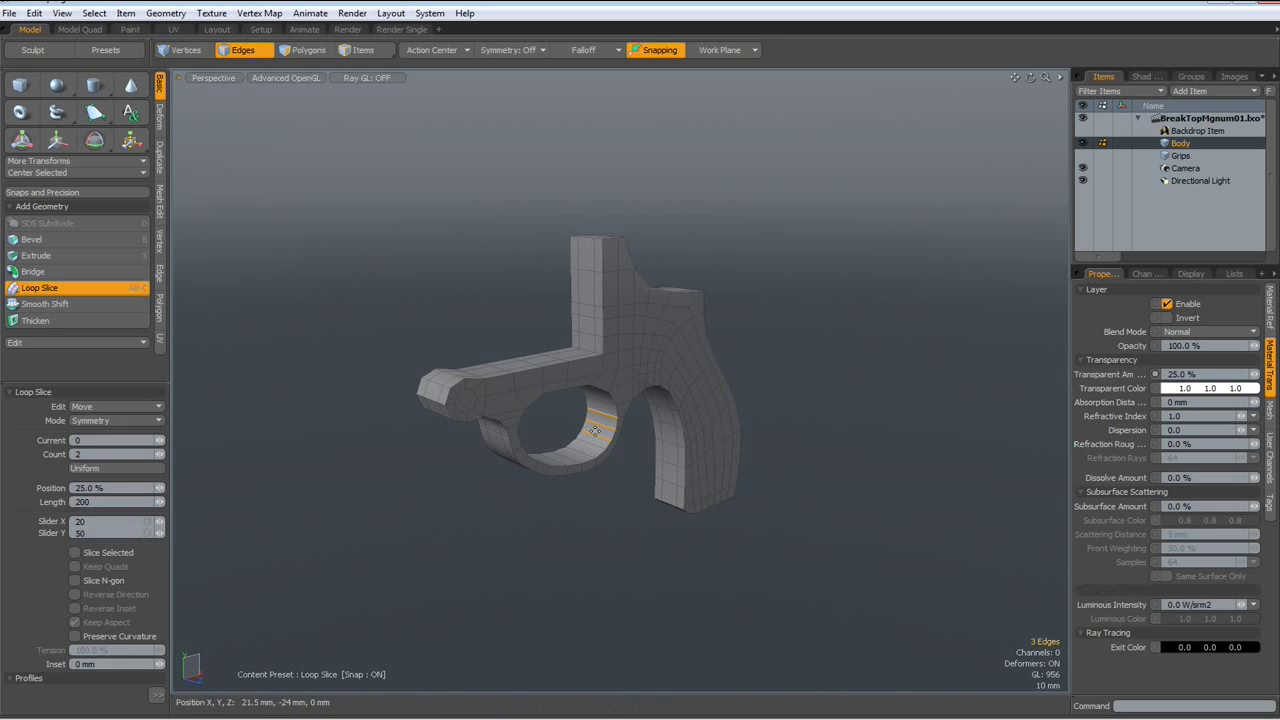
key(space)
click(630, 522)
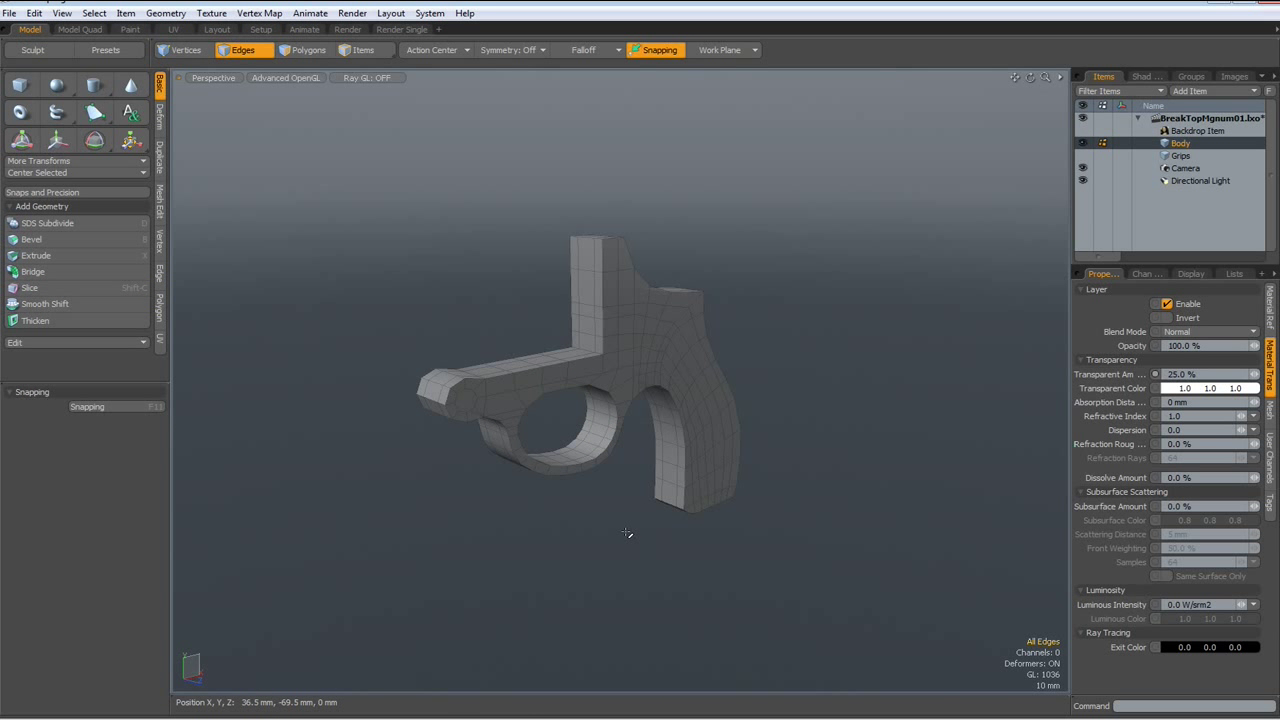
mouse_move(626, 533)
alt+mouse_down()
mouse_move(515, 482)
mouse_move(491, 500)
mouse_move(656, 510)
mouse_move(654, 537)
mouse_move(457, 514)
mouse_move(563, 503)
mouse_move(657, 517)
mouse_move(511, 503)
mouse_move(522, 518)
alt+mouse_up()
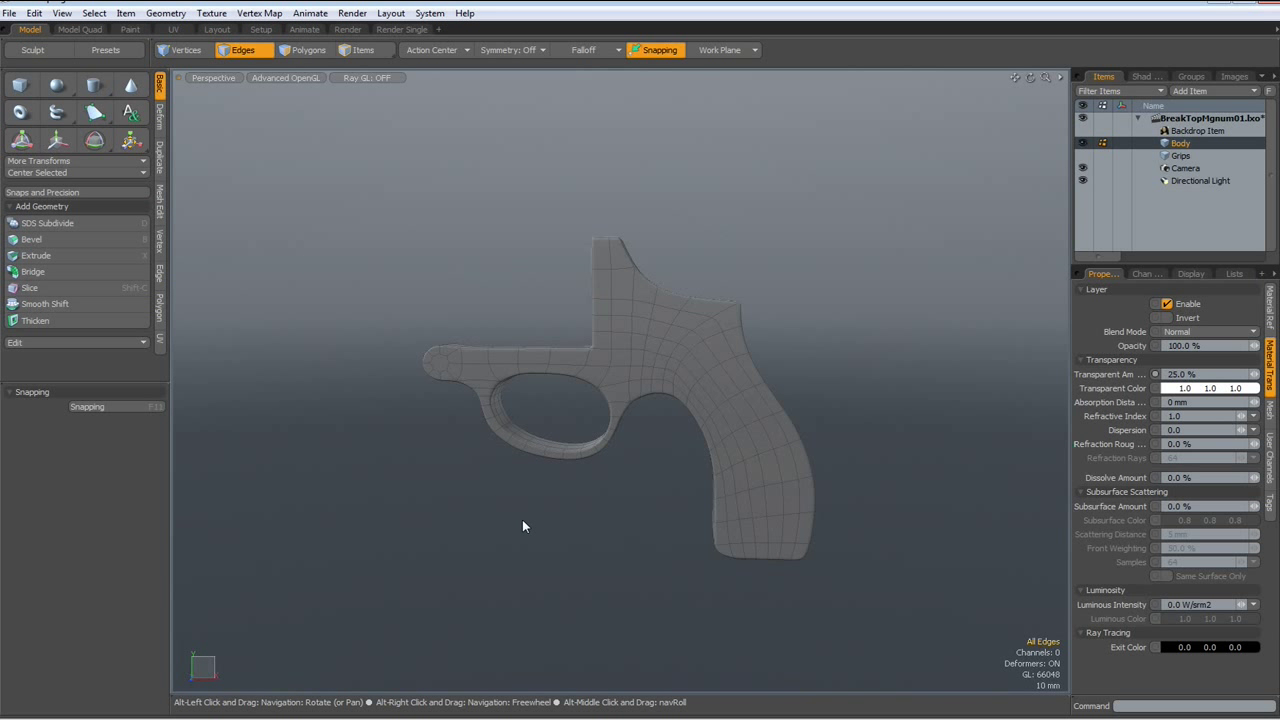
In Front view, select the lower trigger-guard polygons and run a Linear falloff down them.
key(KP_1)
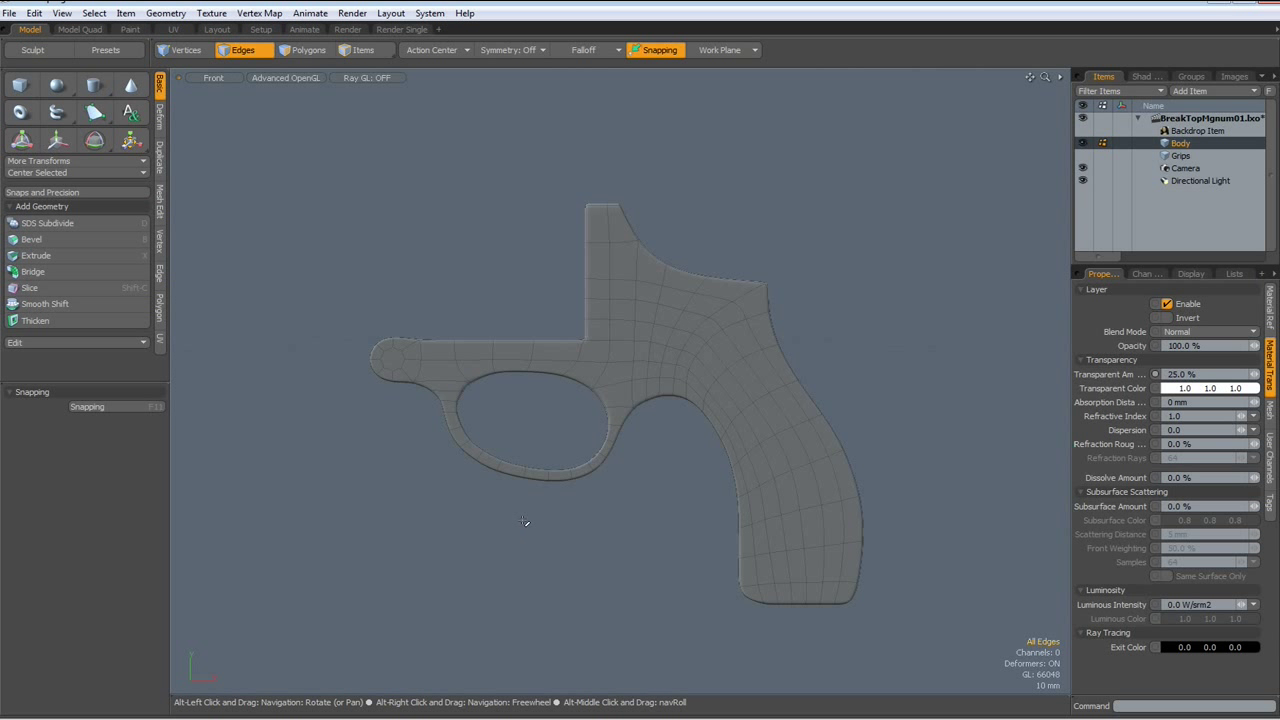
key(Tab)
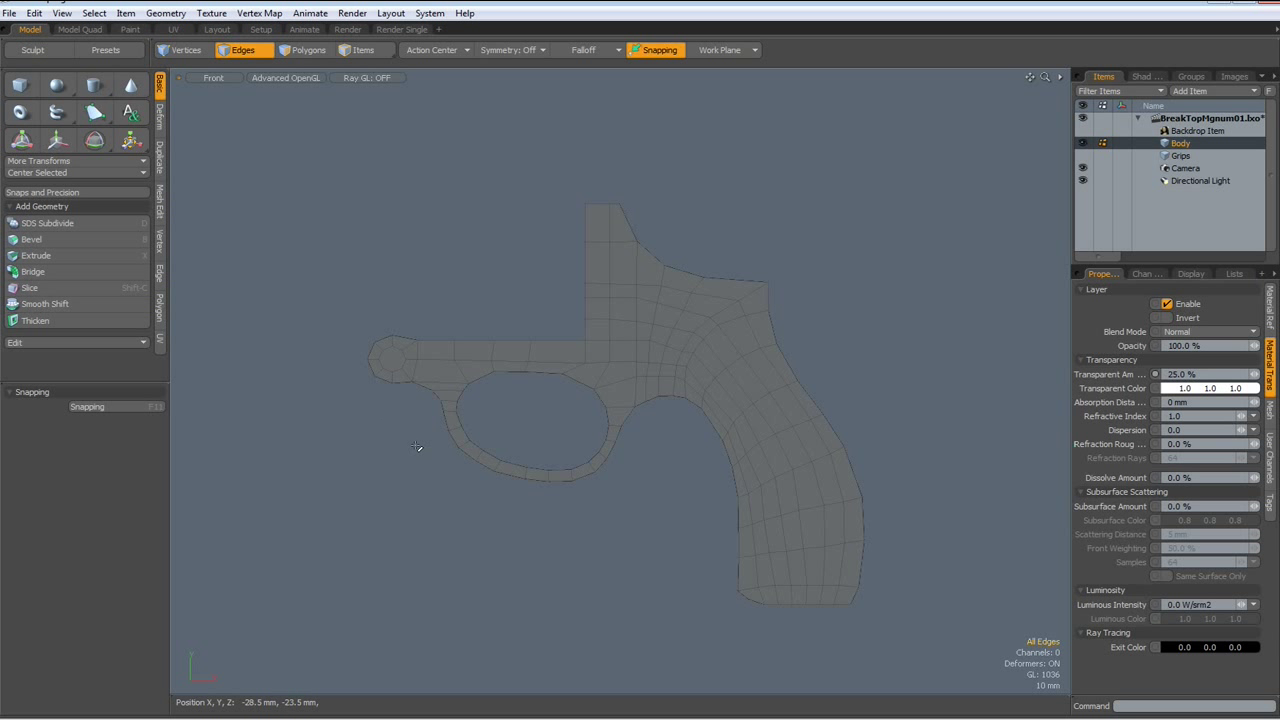
key(3)
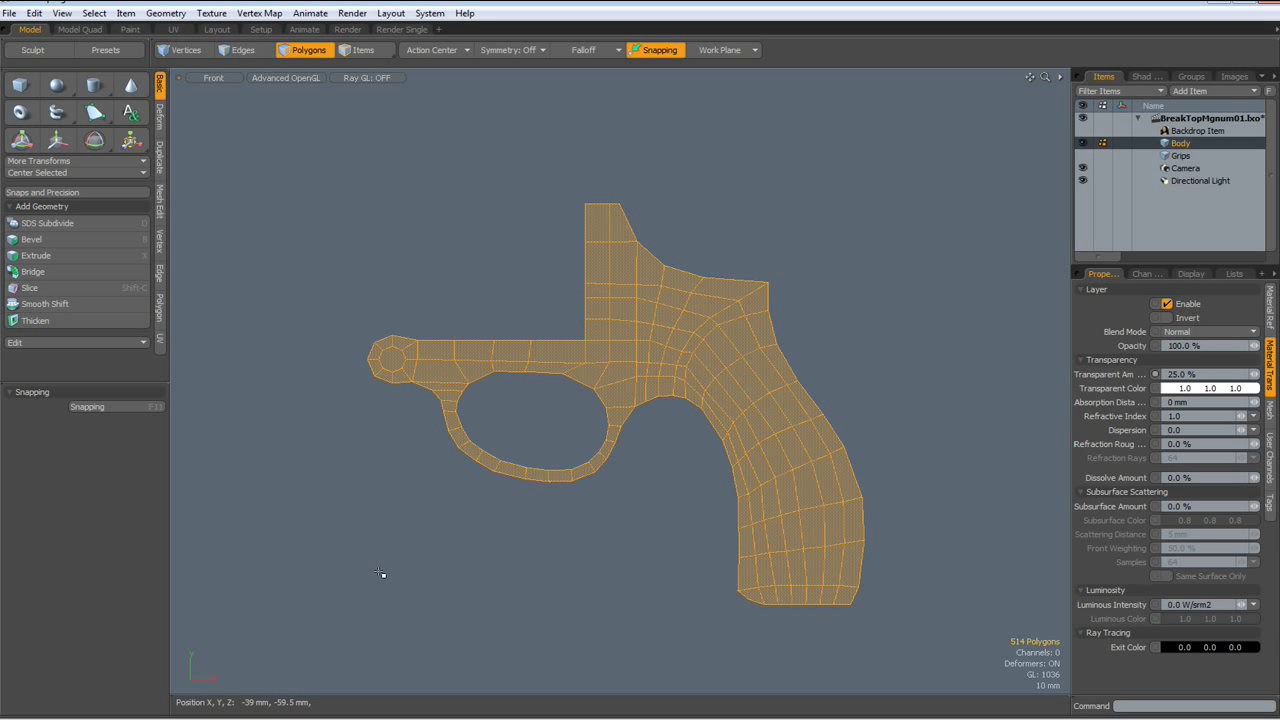
mouse_move(380, 573)
right_down()
mouse_move(650, 387)
mouse_move(642, 394)
right_up()
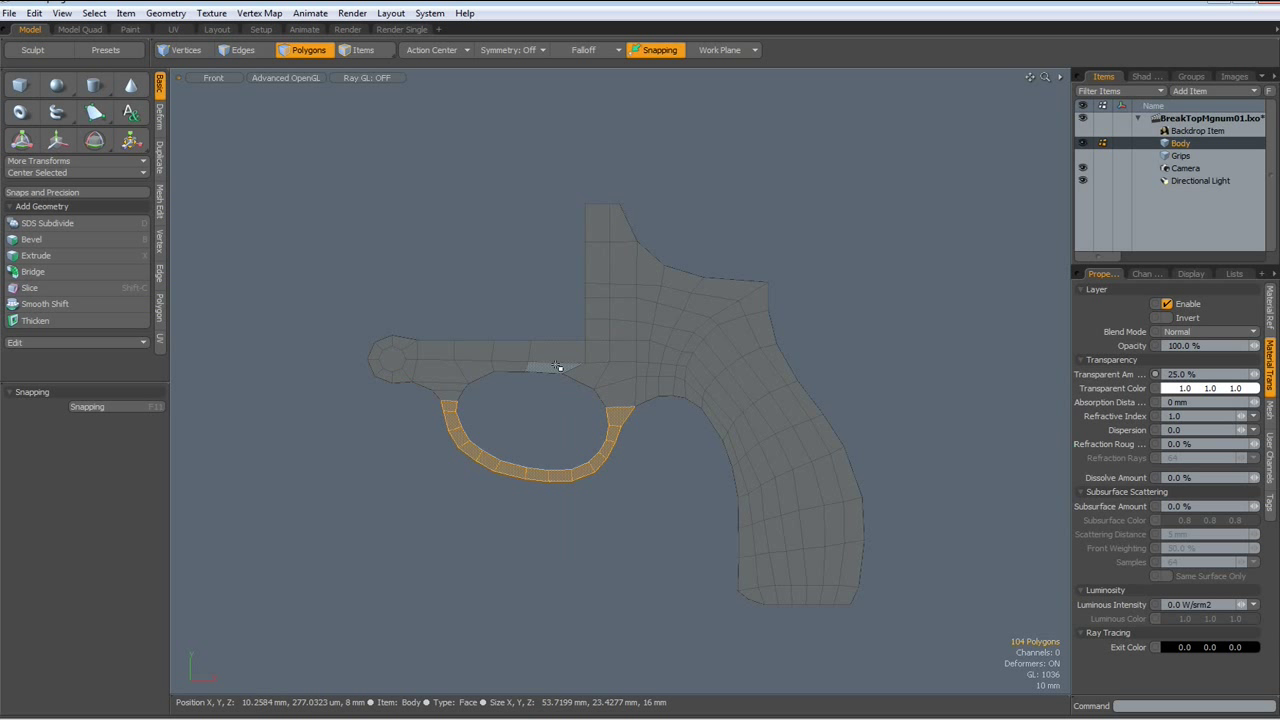
click(590, 52)
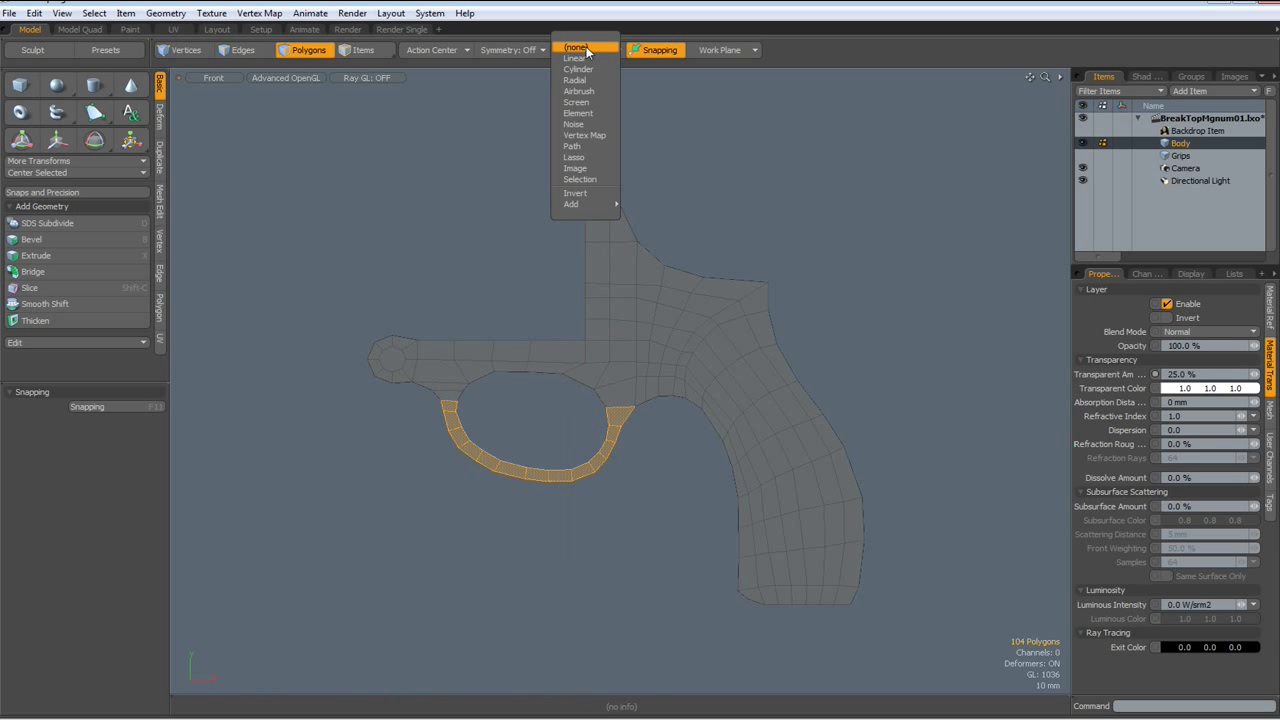
click(590, 59)
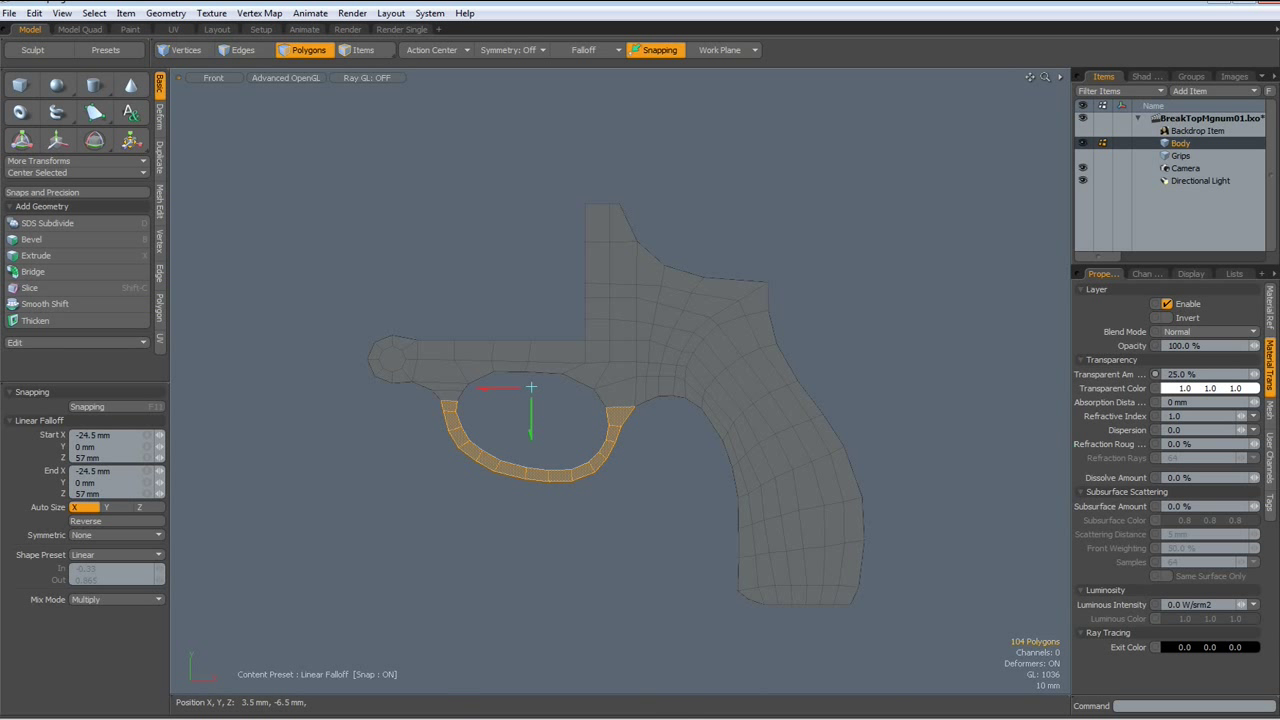
drag(531, 387, 525, 418)
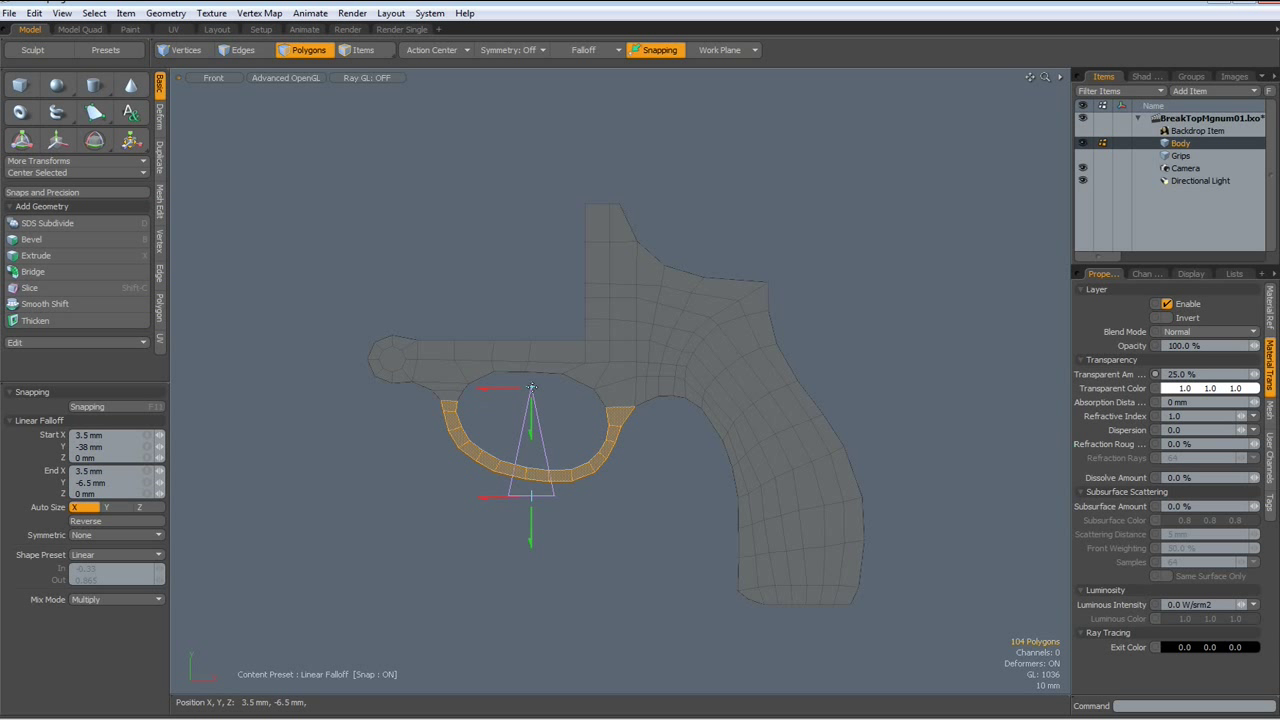
Scale the trigger guard down in Z so it thins toward the bottom.
key(ctrl+space)
click(735, 345)
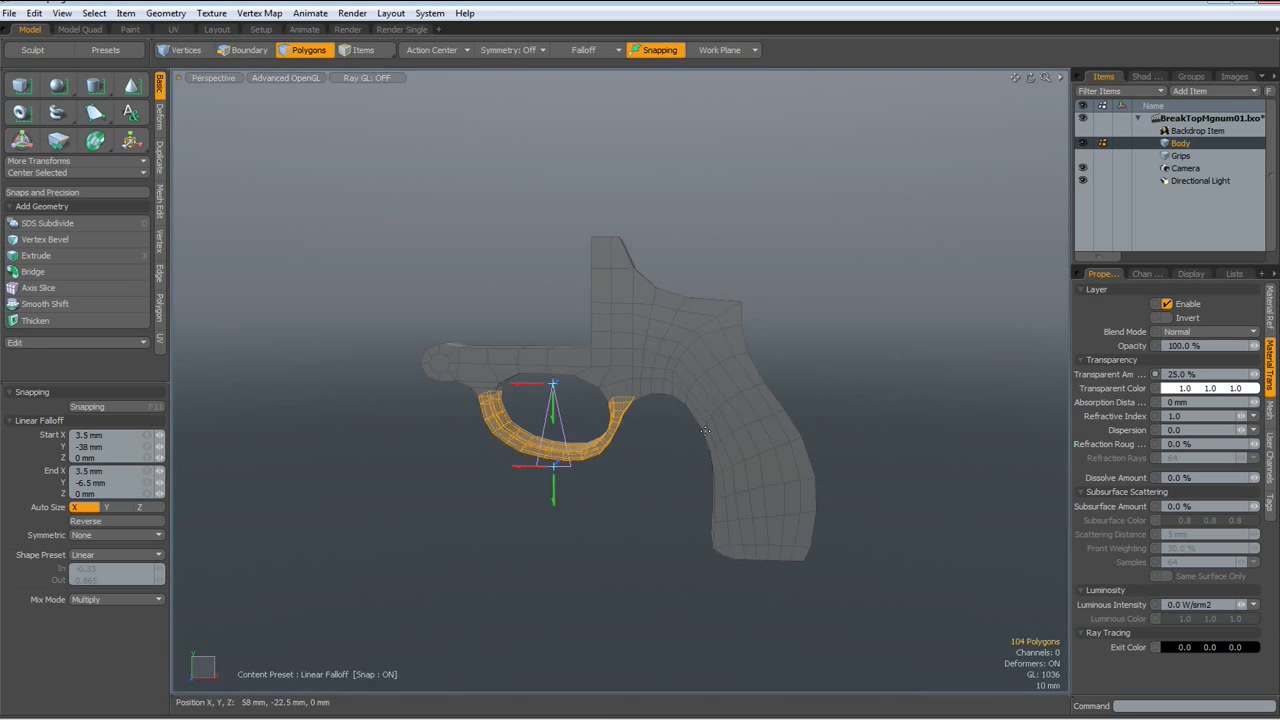
alt+drag(605, 528, 820, 543)
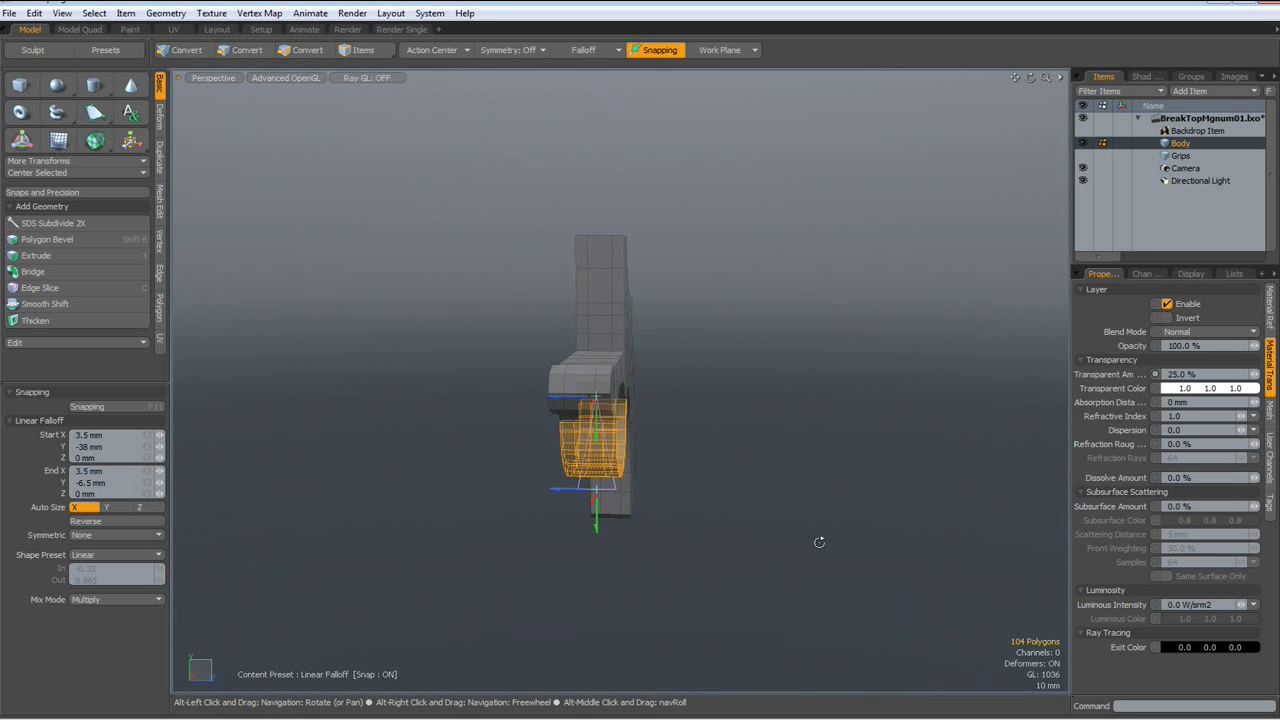
key(3)
key(y)
mouse_move(751, 494)
alt+mouse_down()
mouse_move(690, 435)
mouse_move(618, 432)
mouse_move(645, 432)
alt+mouse_up()
mouse_move(645, 432)
alt+mouse_down()
mouse_move(665, 446)
mouse_move(635, 436)
alt+mouse_up()
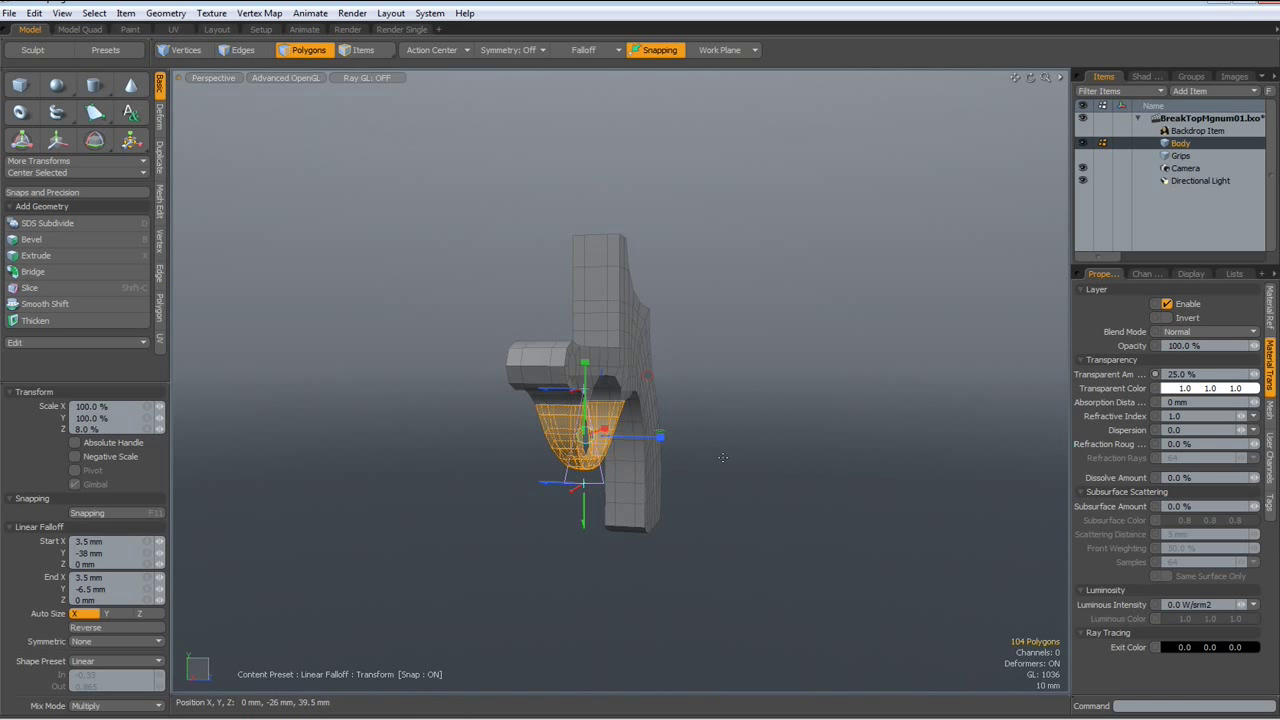
alt+drag(821, 476, 635, 423)
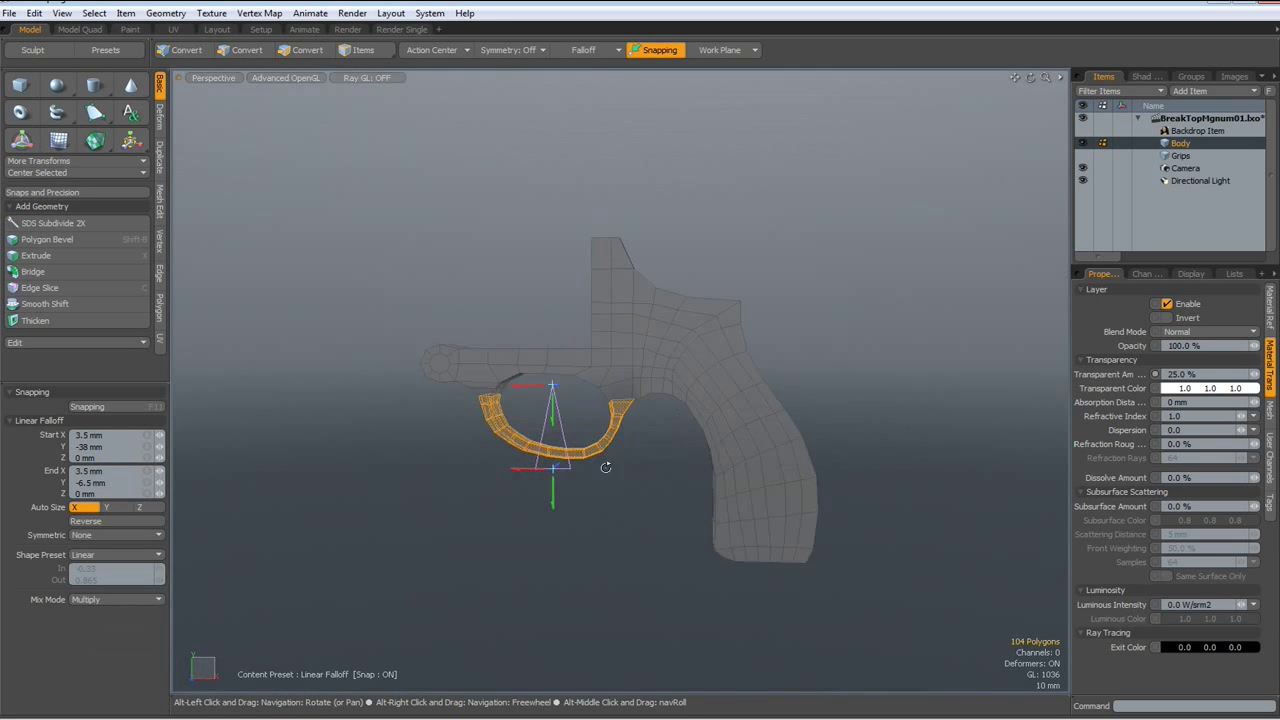
Set the Falloff back to (none).
key(1)
key(2)
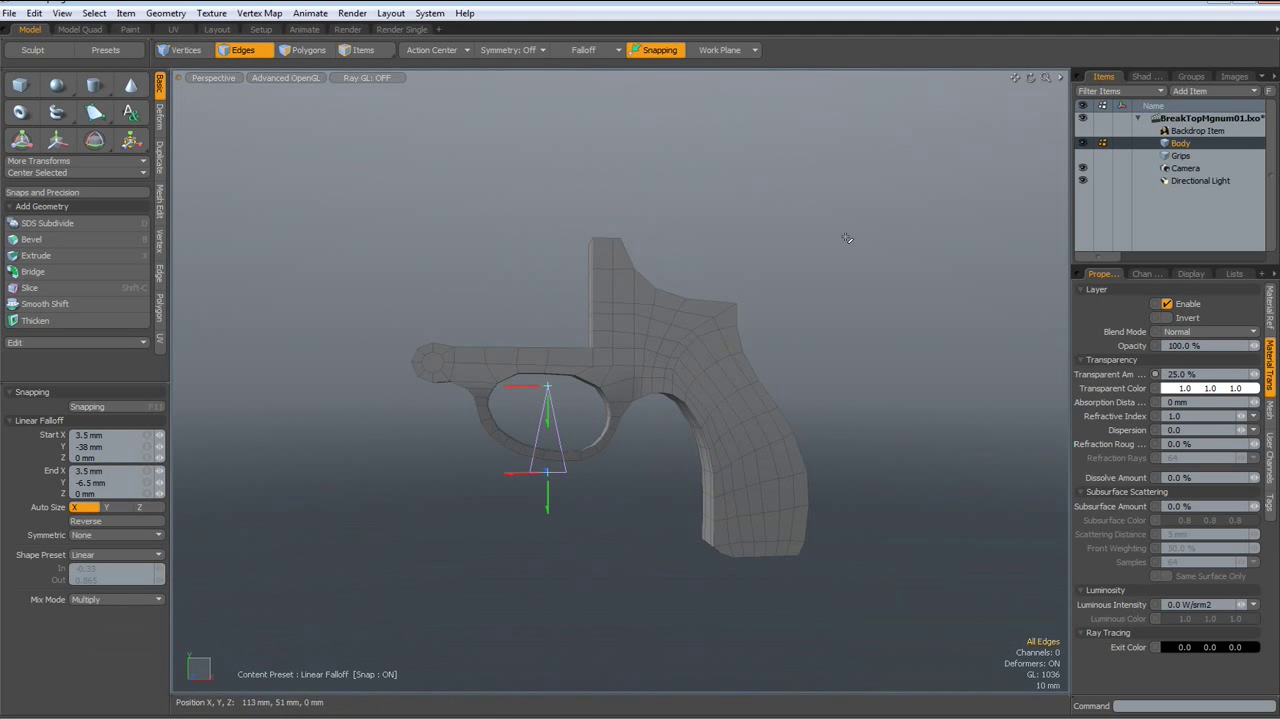
click(584, 50)
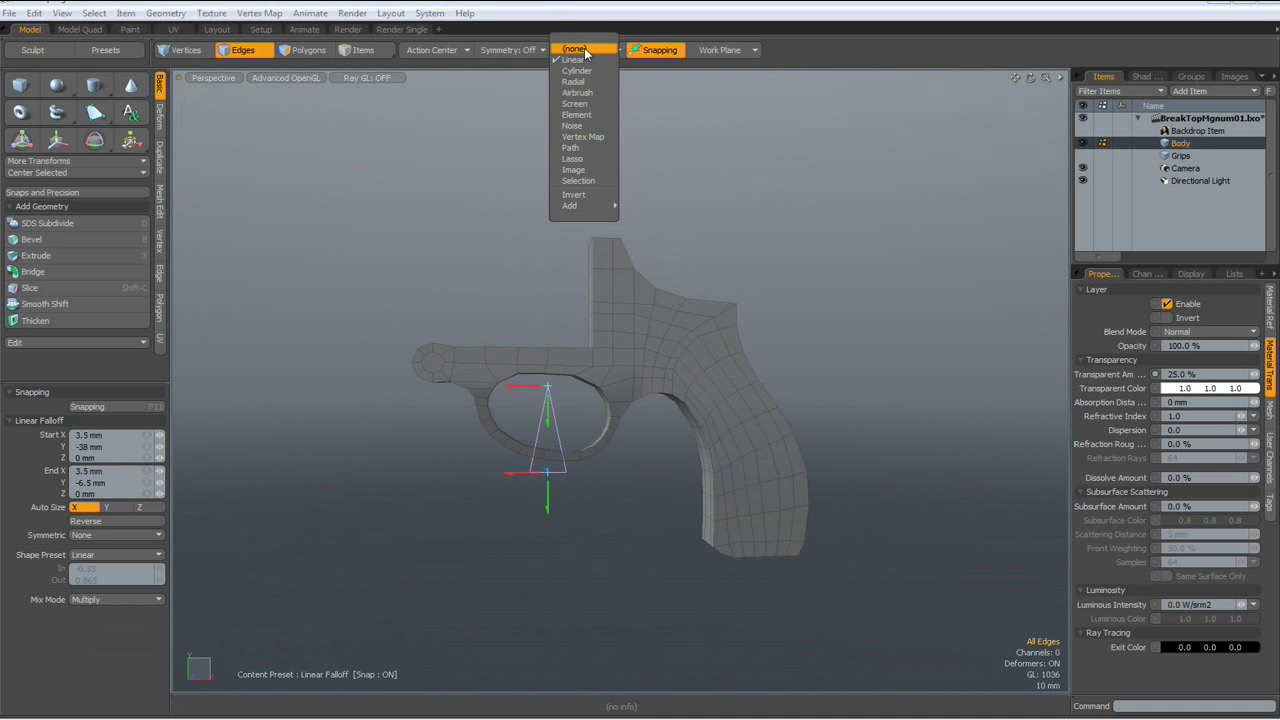
Zoom in on the frame's front end, toggling subdivision preview to check the tapered guard.
mouse_move(528, 518)
alt+mouse_down()
mouse_move(510, 518)
mouse_move(634, 531)
alt+mouse_up()
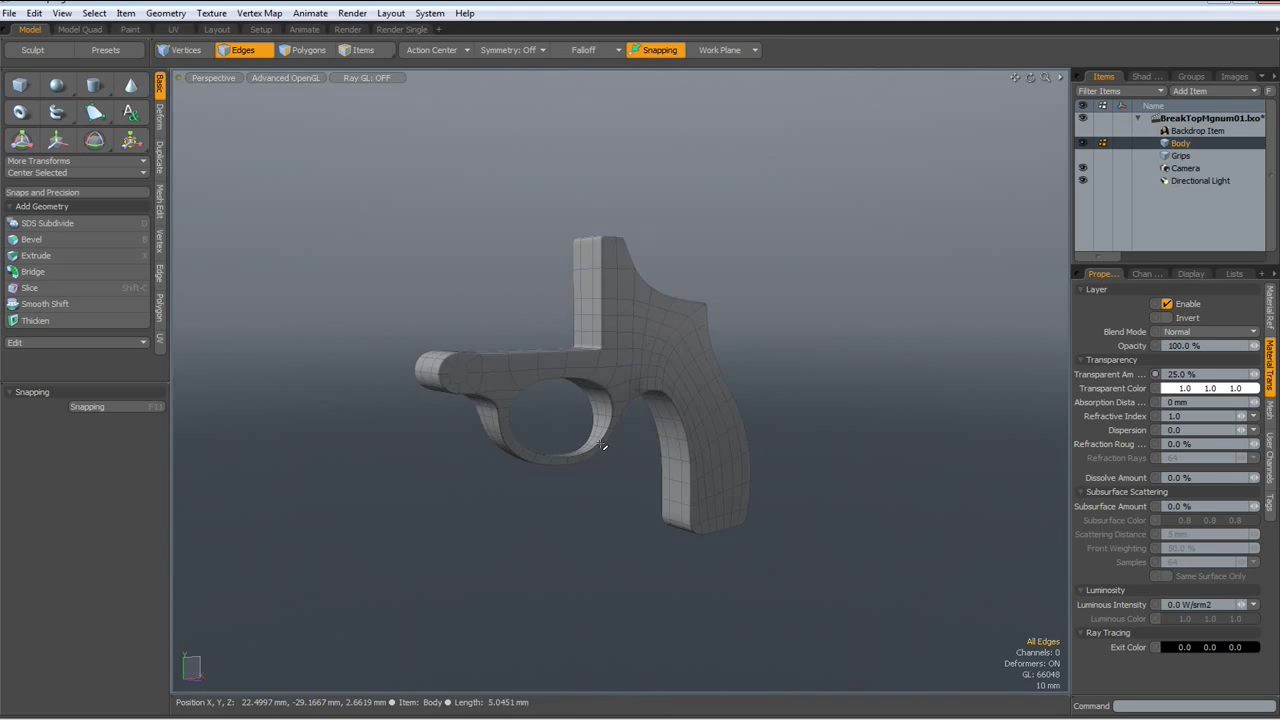
scroll(566, 401, up, 5)
mouse_move(566, 401)
alt+mouse_down()
mouse_move(424, 457)
mouse_move(517, 437)
mouse_move(694, 451)
alt+mouse_up()
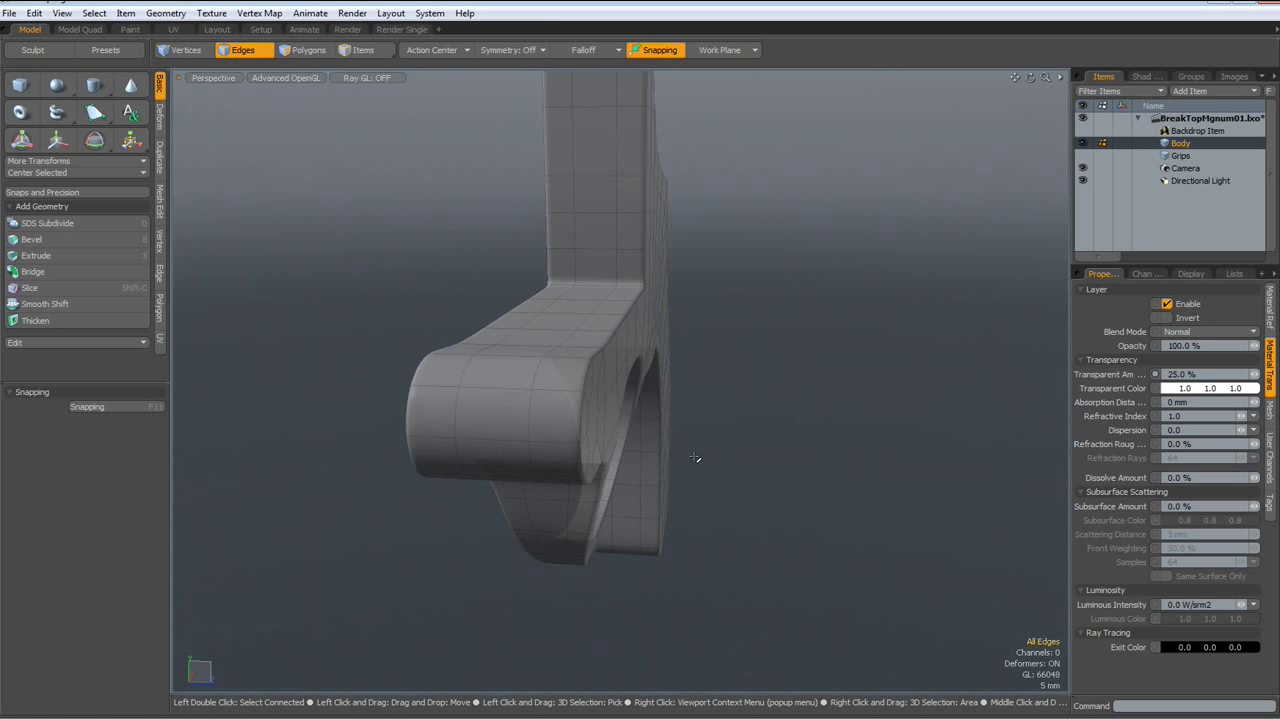
key(Tab)
mouse_move(714, 514)
alt+mouse_down()
mouse_move(750, 537)
mouse_move(671, 509)
alt+mouse_up()
key(Tab)
mouse_move(814, 549)
alt+mouse_down()
mouse_move(700, 543)
mouse_move(730, 566)
alt+mouse_up()
Select the top polygons over the front end and delete them to open a notch.
key(2)
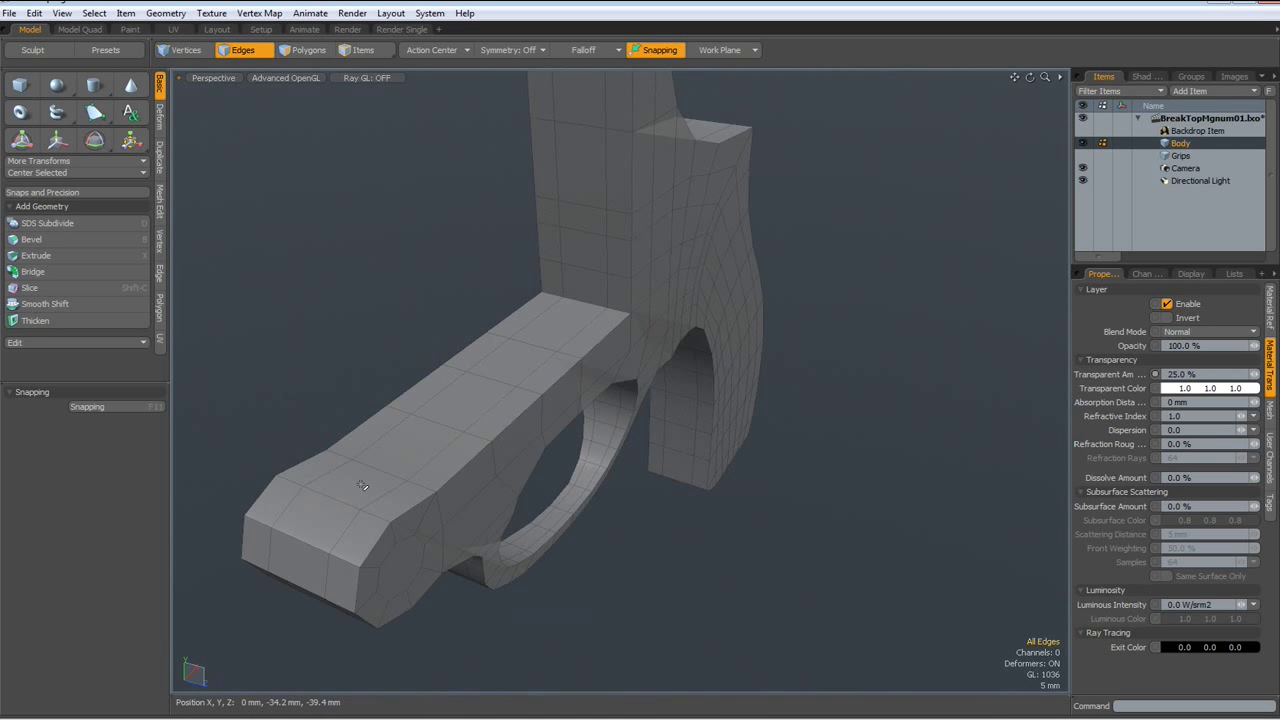
key(3)
click(349, 489)
shift+click(330, 515)
mouse_move(334, 523)
alt+mouse_down()
mouse_move(722, 606)
mouse_move(790, 566)
alt+mouse_up()
key(Up)
key(Up)
key(Up)
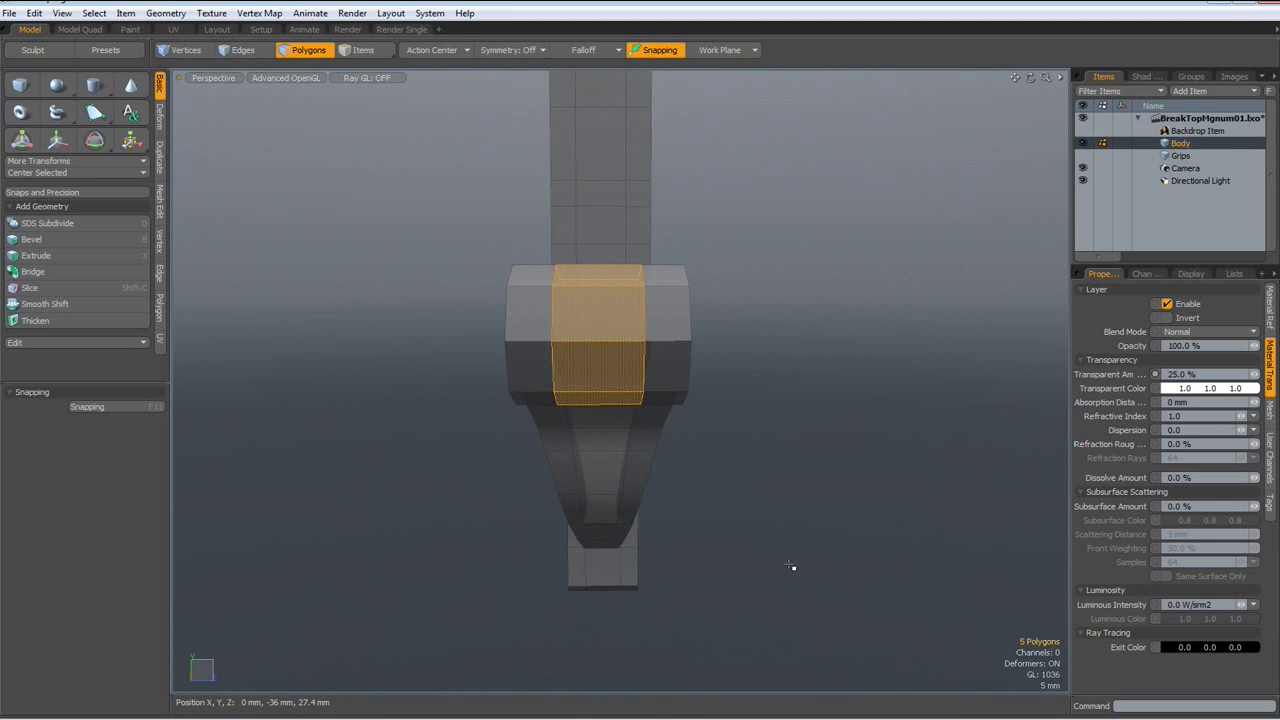
mouse_move(723, 531)
alt+mouse_down()
mouse_move(590, 504)
mouse_move(634, 603)
alt+mouse_up()
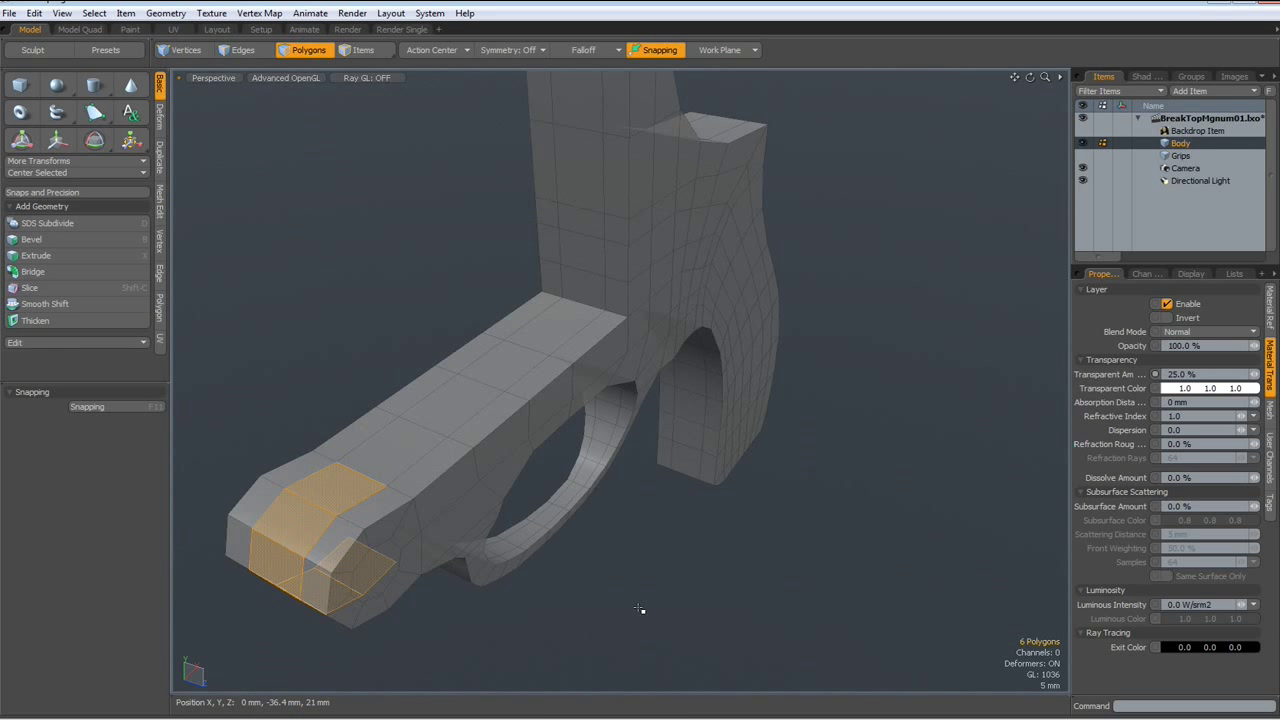
key(Delete)
mouse_move(397, 532)
alt+mouse_down()
mouse_move(468, 503)
mouse_move(474, 466)
mouse_move(446, 443)
mouse_move(462, 415)
mouse_move(451, 449)
mouse_move(510, 436)
alt+mouse_up()
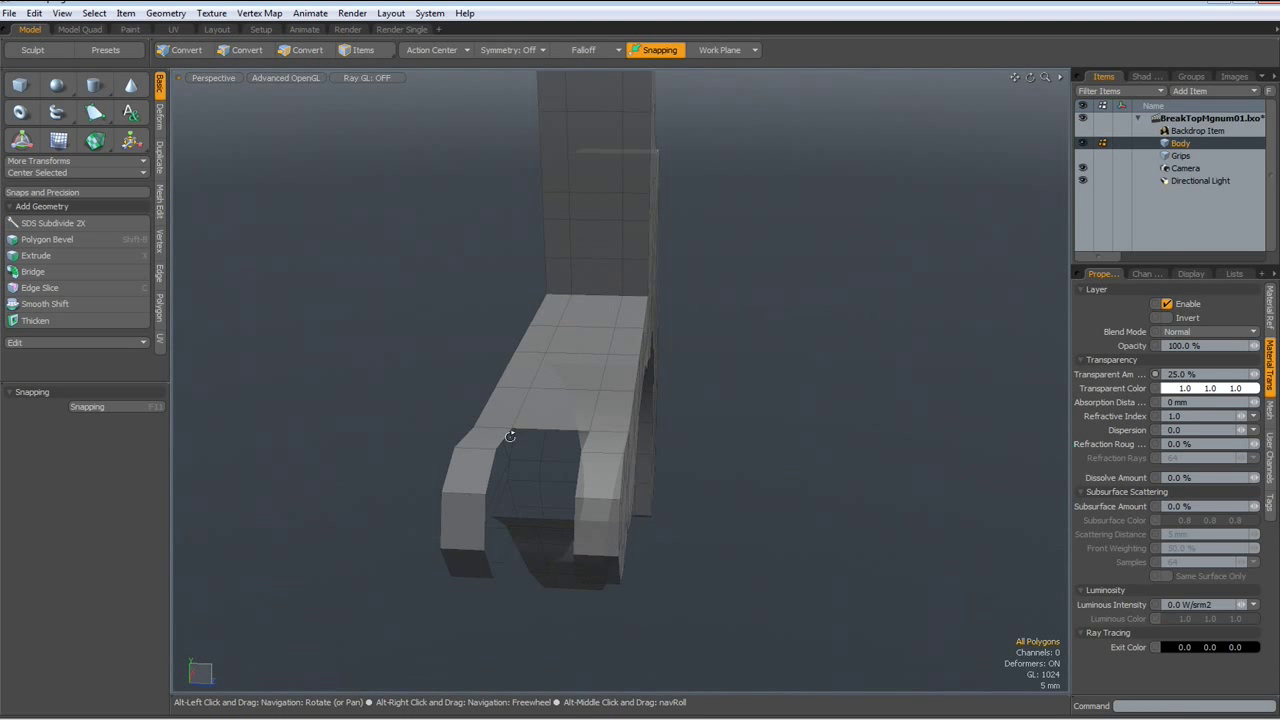
Select the notch's top and bottom edges and Bridge them into a face.
key(2)
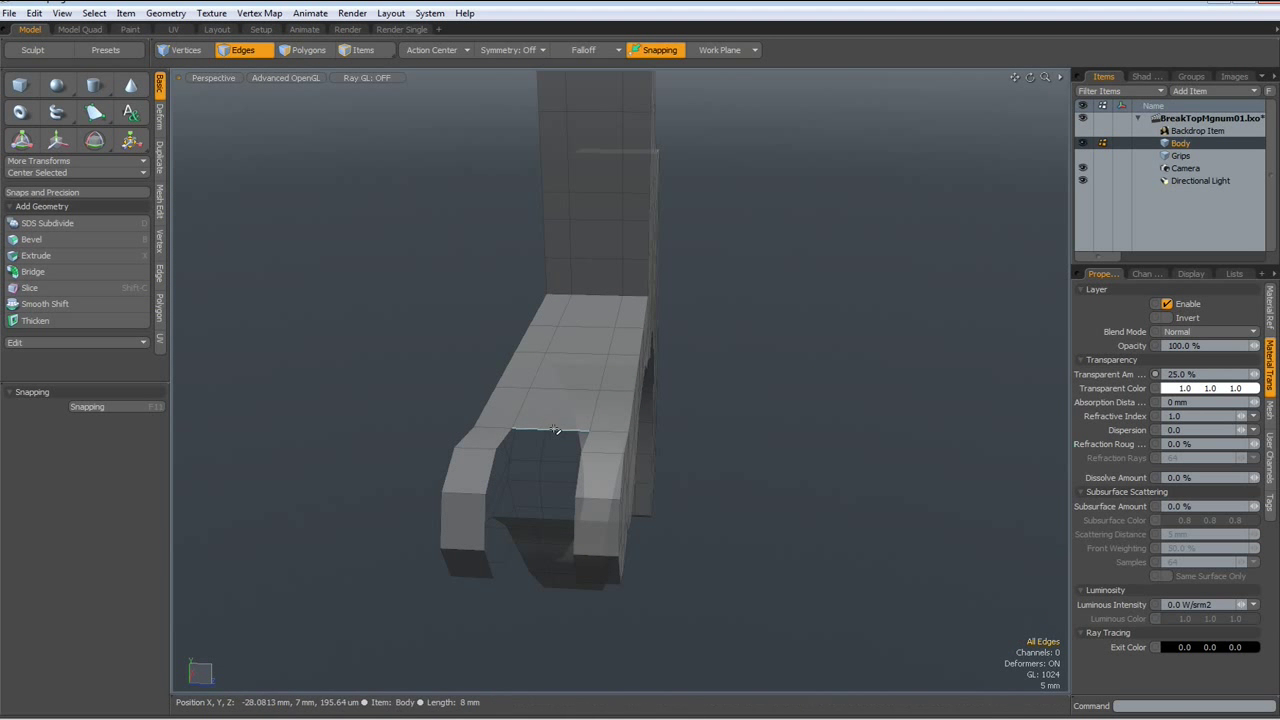
alt+drag(503, 586, 515, 475)
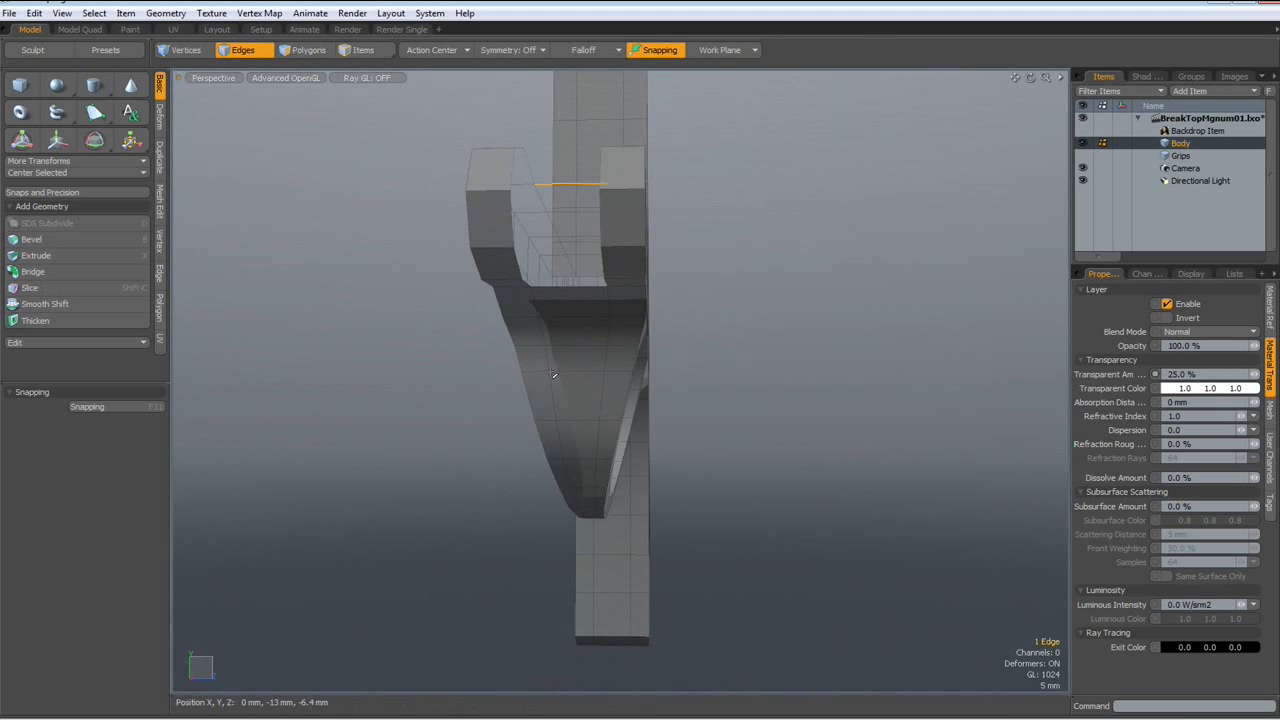
shift+click(580, 286)
mouse_move(686, 362)
alt+mouse_down()
mouse_move(786, 329)
mouse_move(777, 371)
alt+mouse_up()
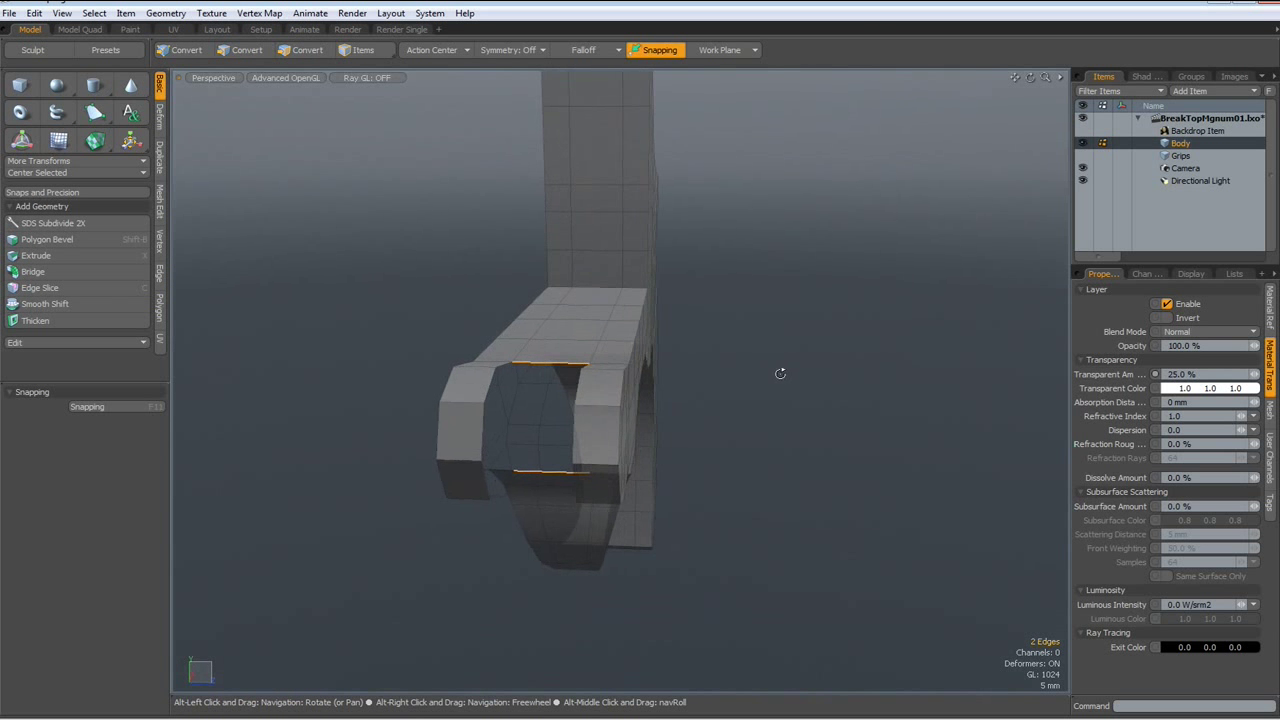
click(79, 273)
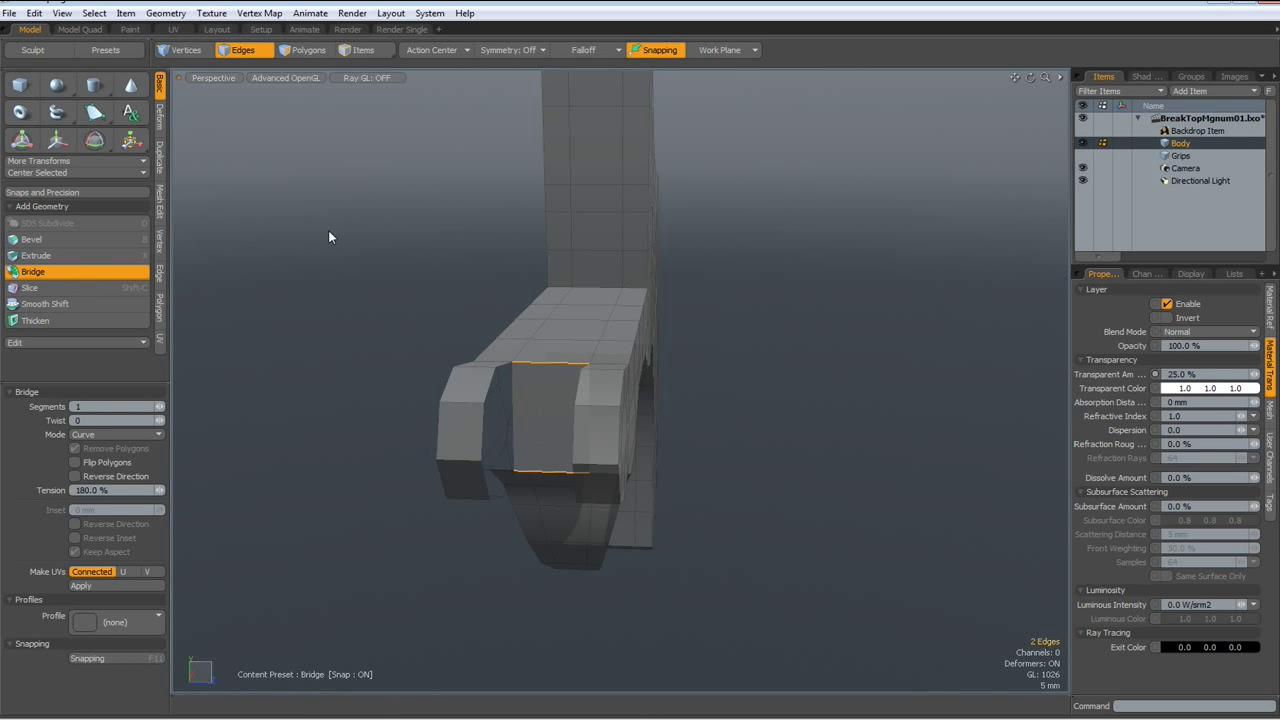
key(space)
alt+drag(321, 417, 340, 390)
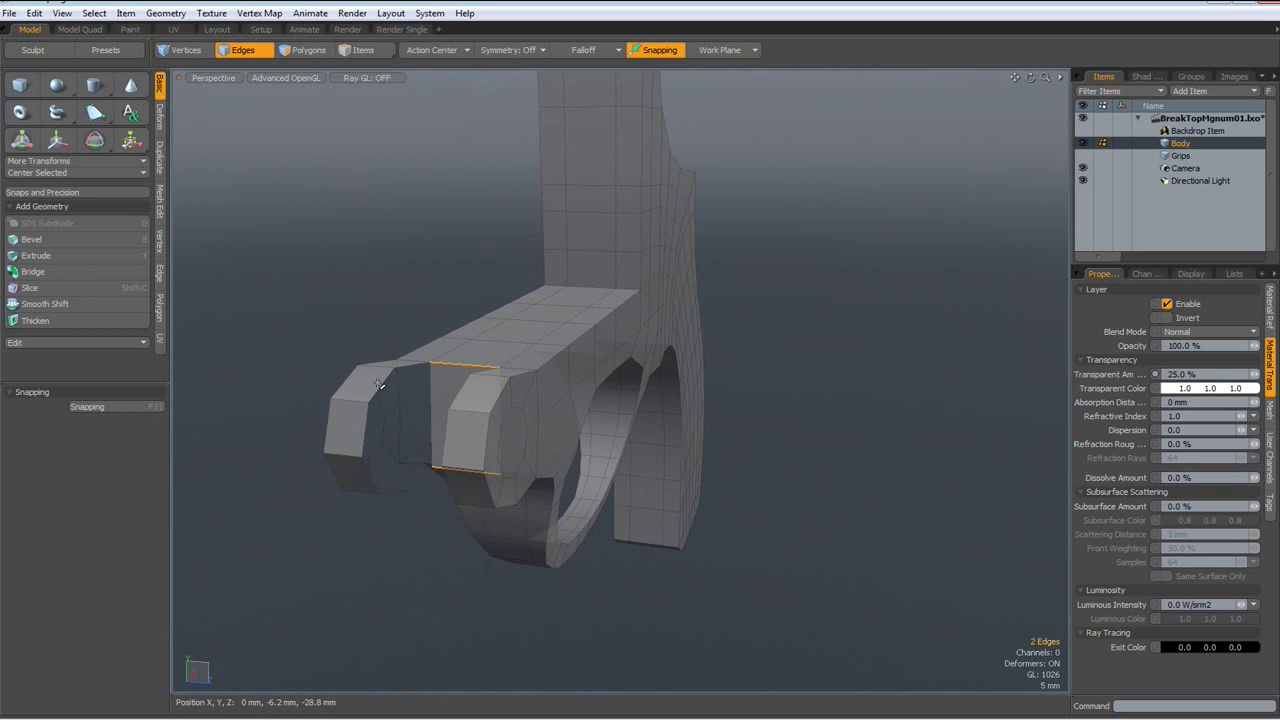
Loop Slice a horizontal edge loop across the front block from a vertical edge.
key(3)
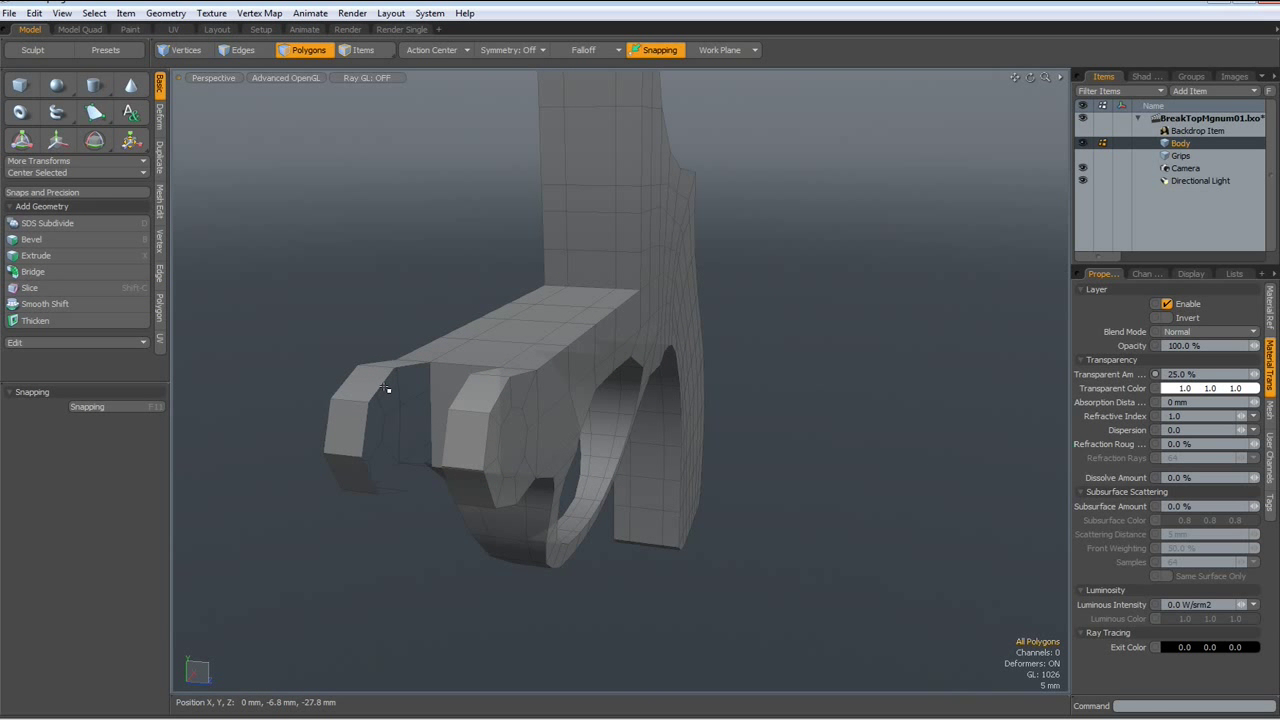
key(2)
double_click(384, 388)
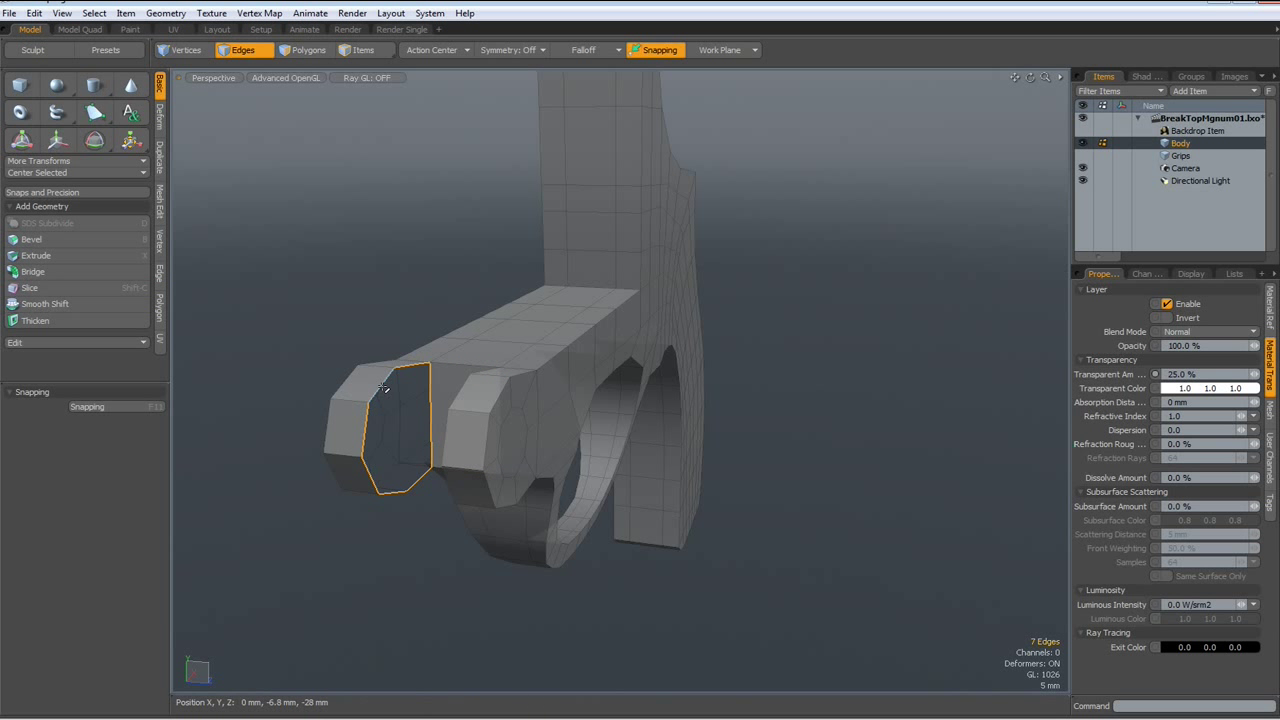
alt+drag(449, 539, 512, 423)
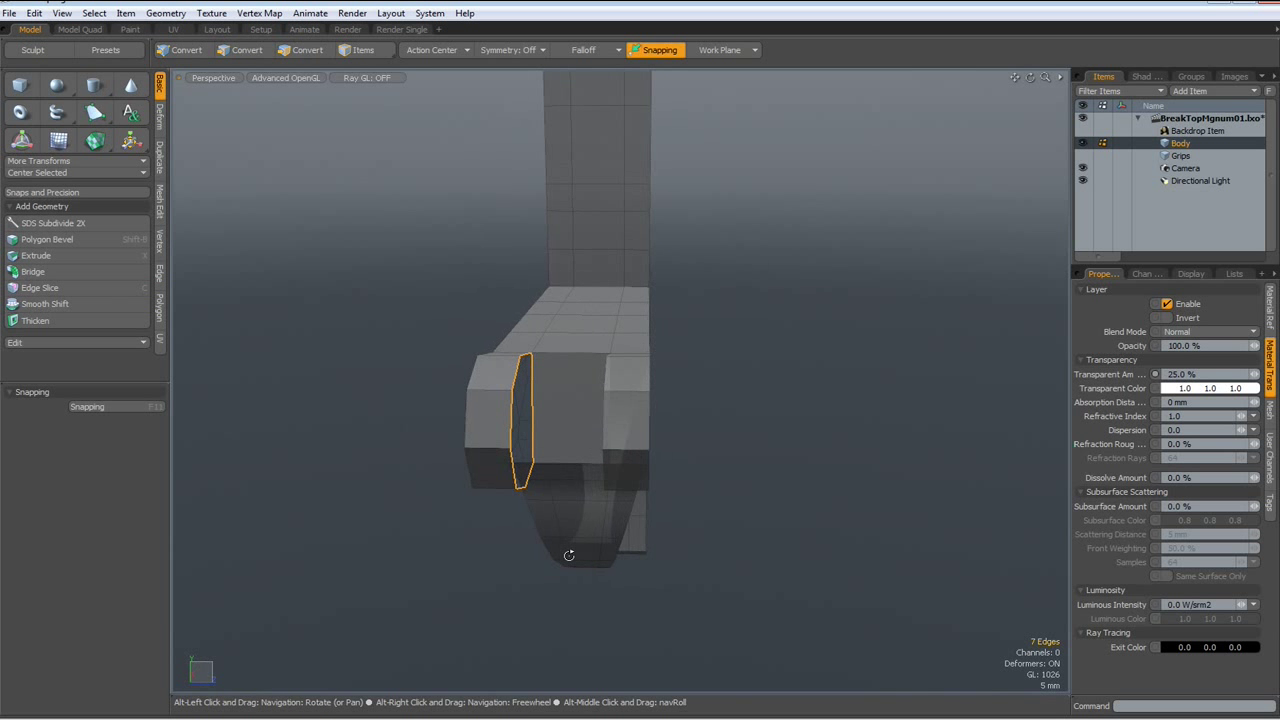
key(3)
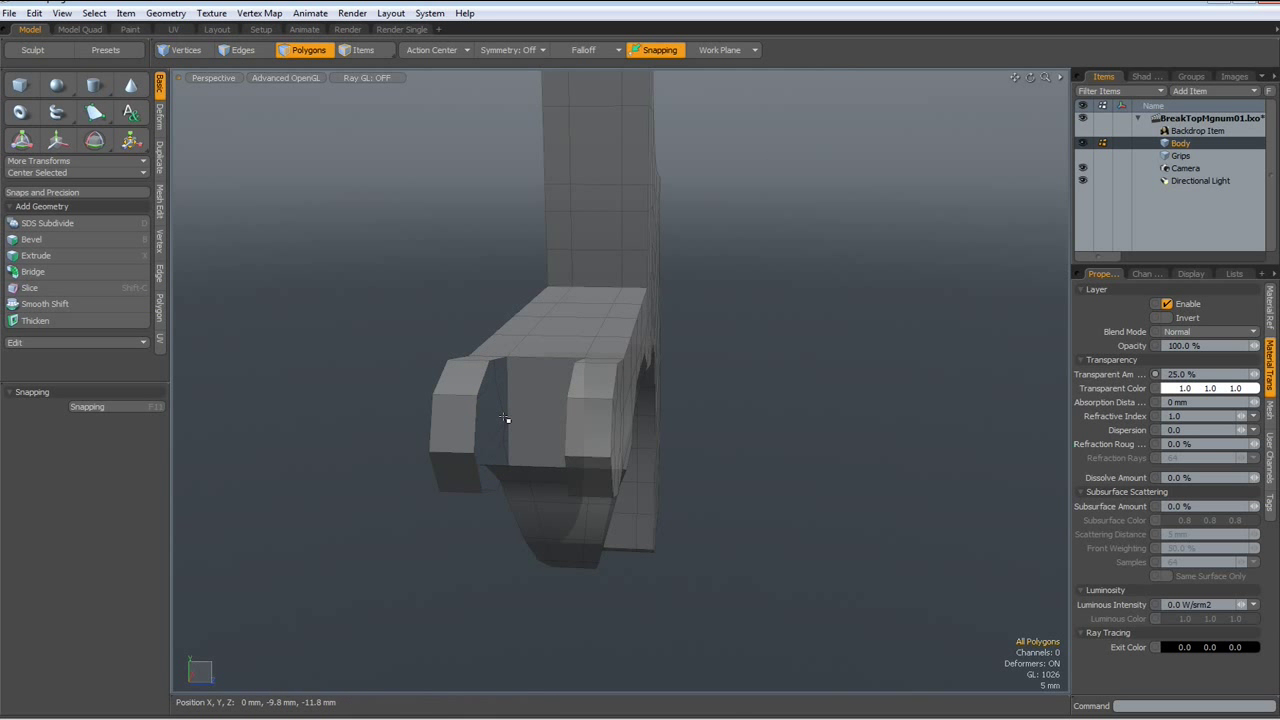
alt+drag(520, 422, 563, 423)
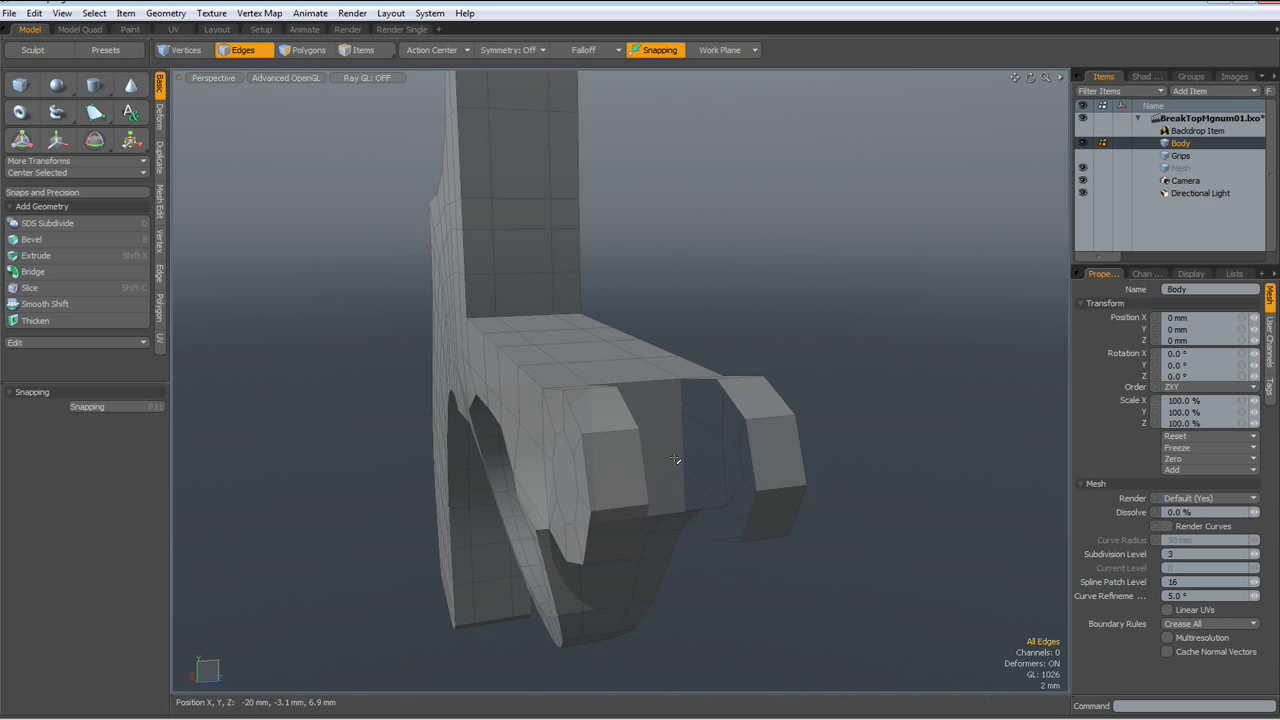
click(688, 458)
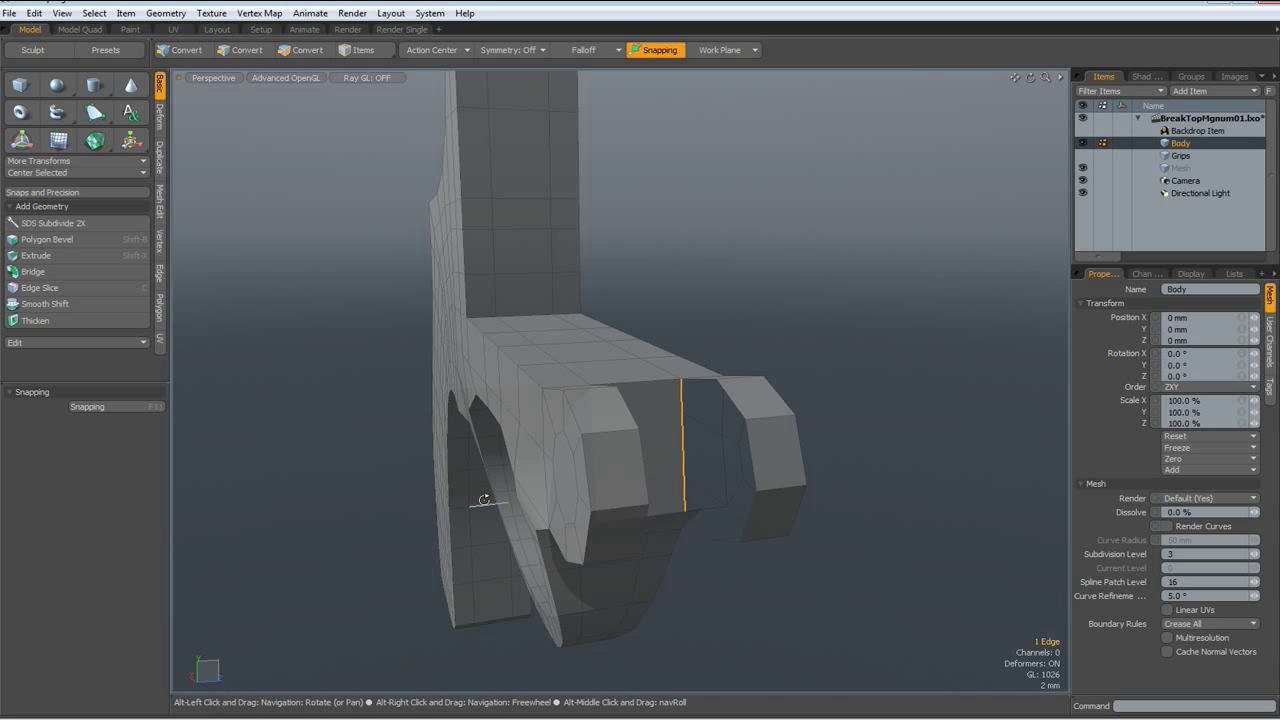
key(alt+c)
key(space)
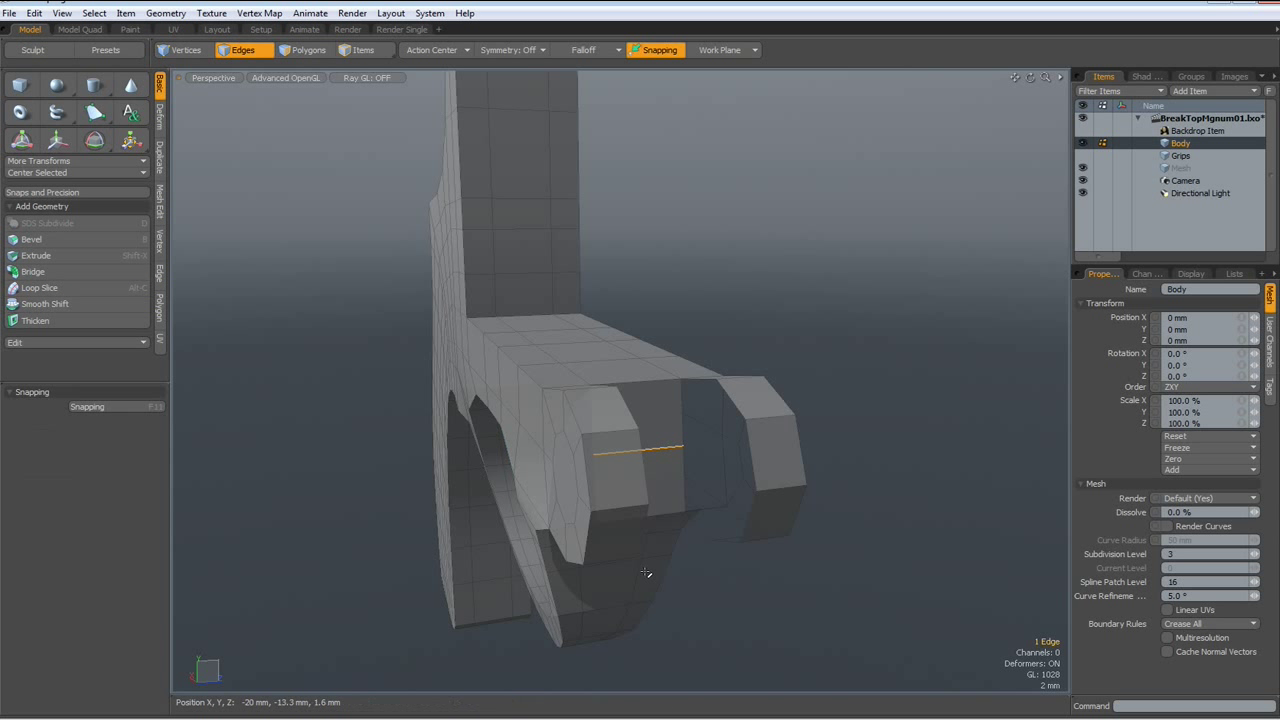
In Front view, move the new loop level with the octagon's centre.
key(KP_1)
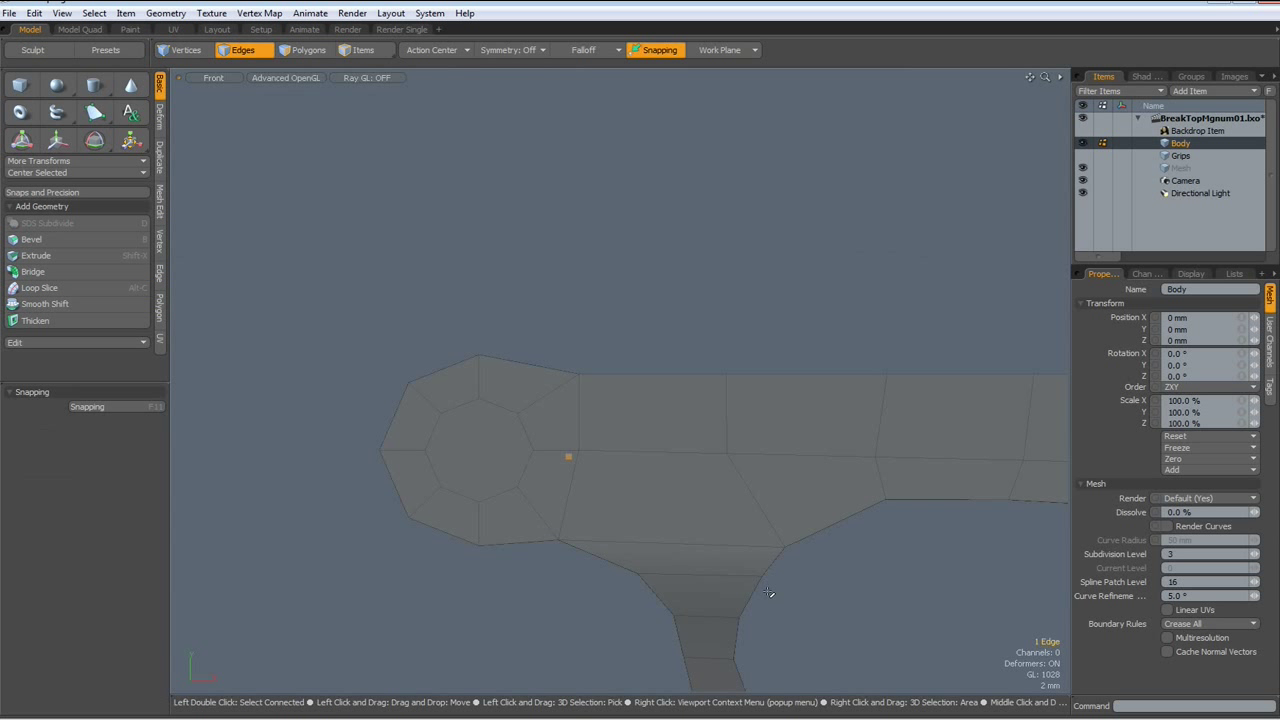
key(w)
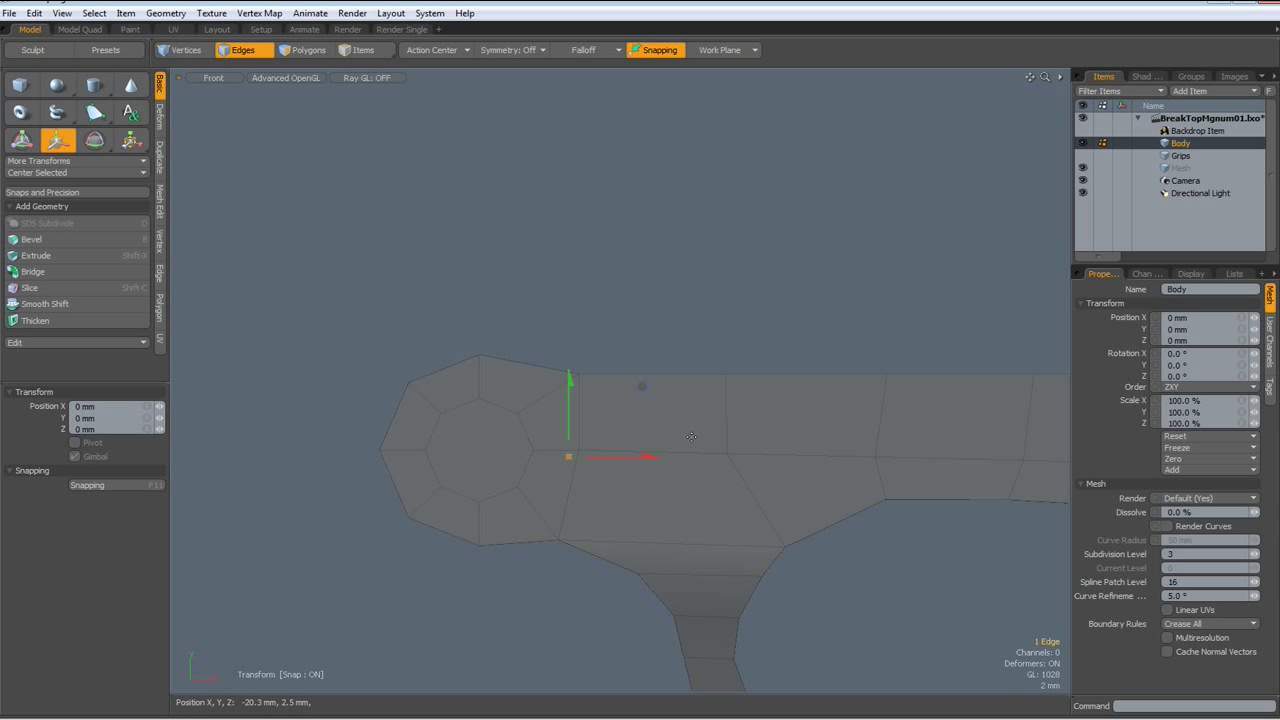
drag(647, 393, 648, 382)
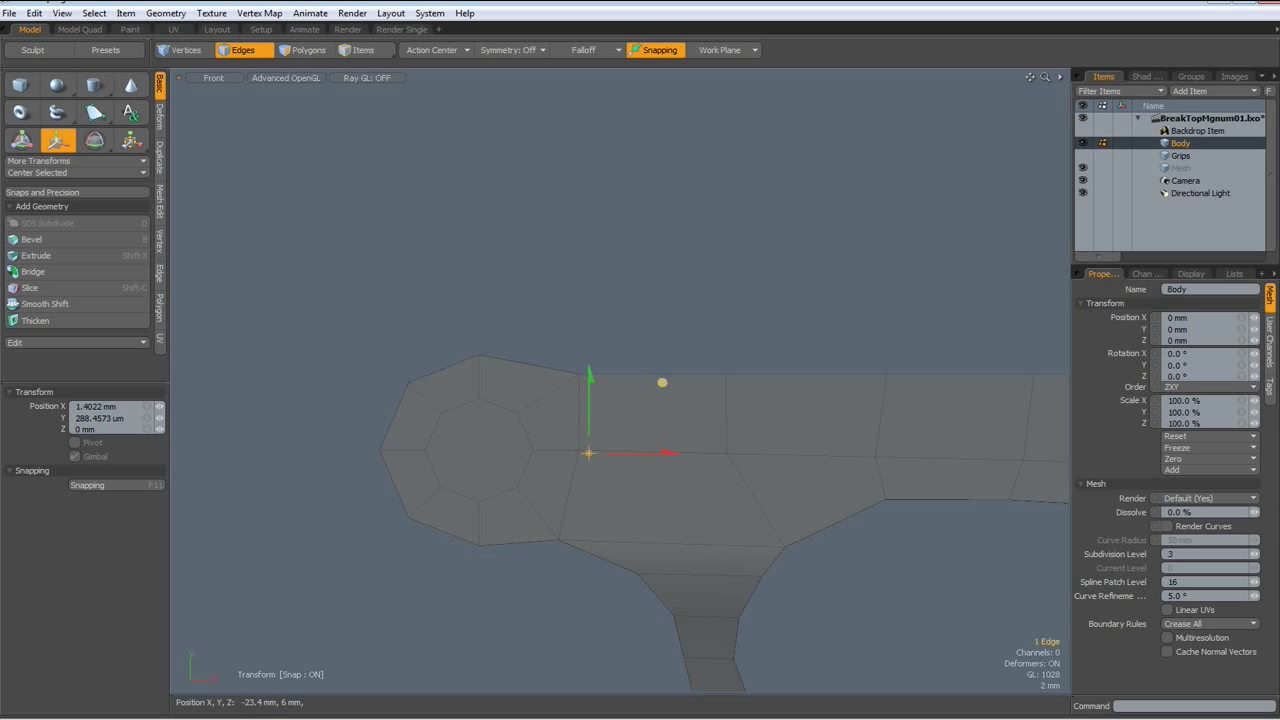
key(q)
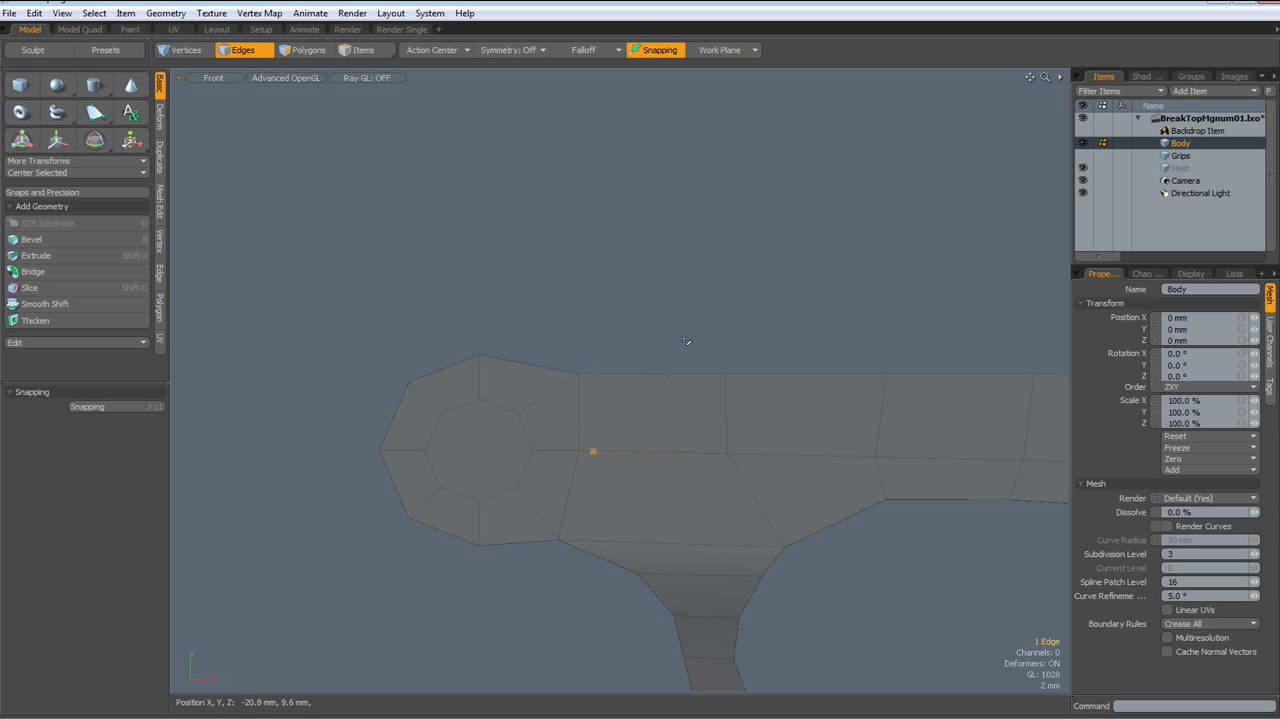
key(ctrl+space)
Select both octagonal opening loops and fill them with cap faces.
click(714, 229)
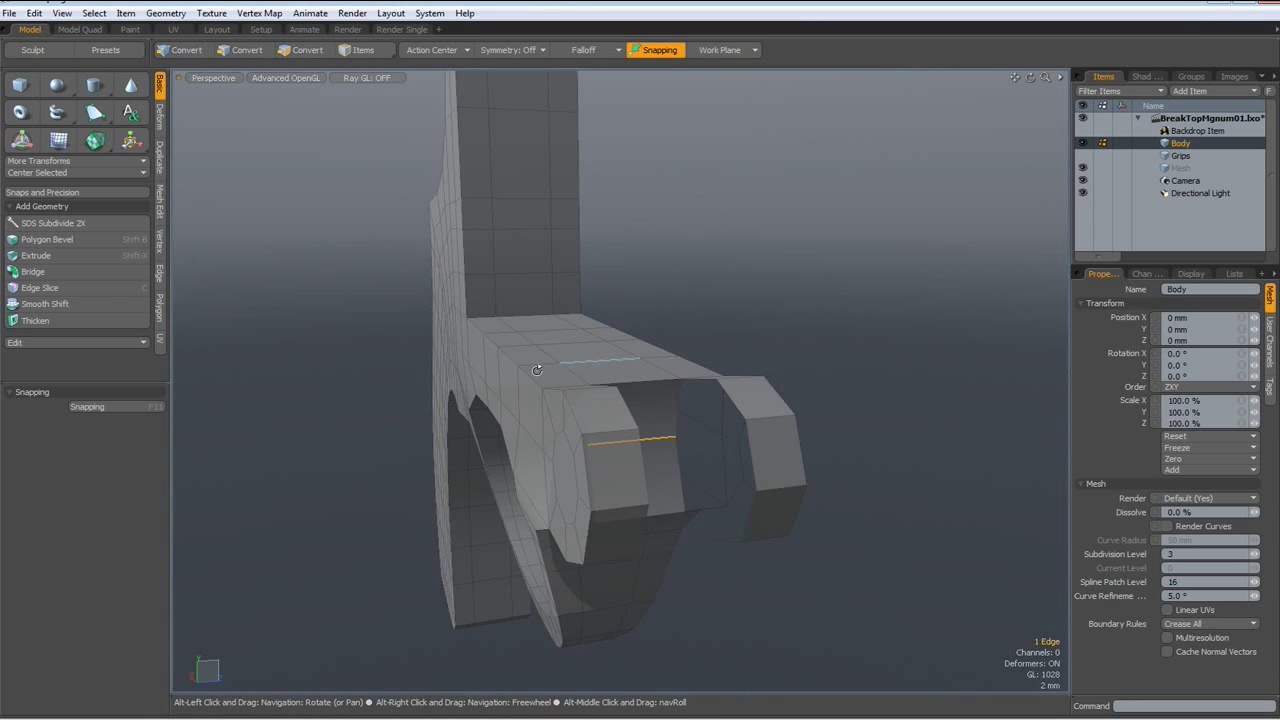
alt+drag(714, 236, 561, 376)
key(2)
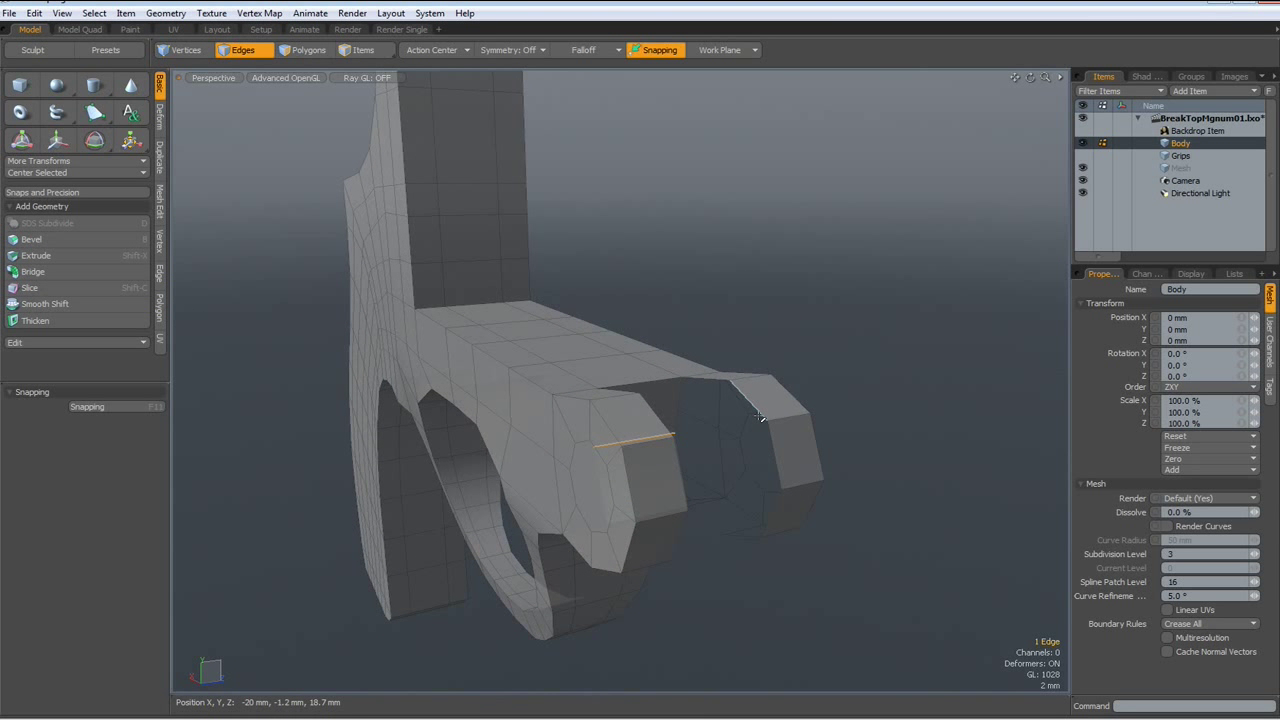
double_click(760, 413)
alt+drag(884, 432, 613, 408)
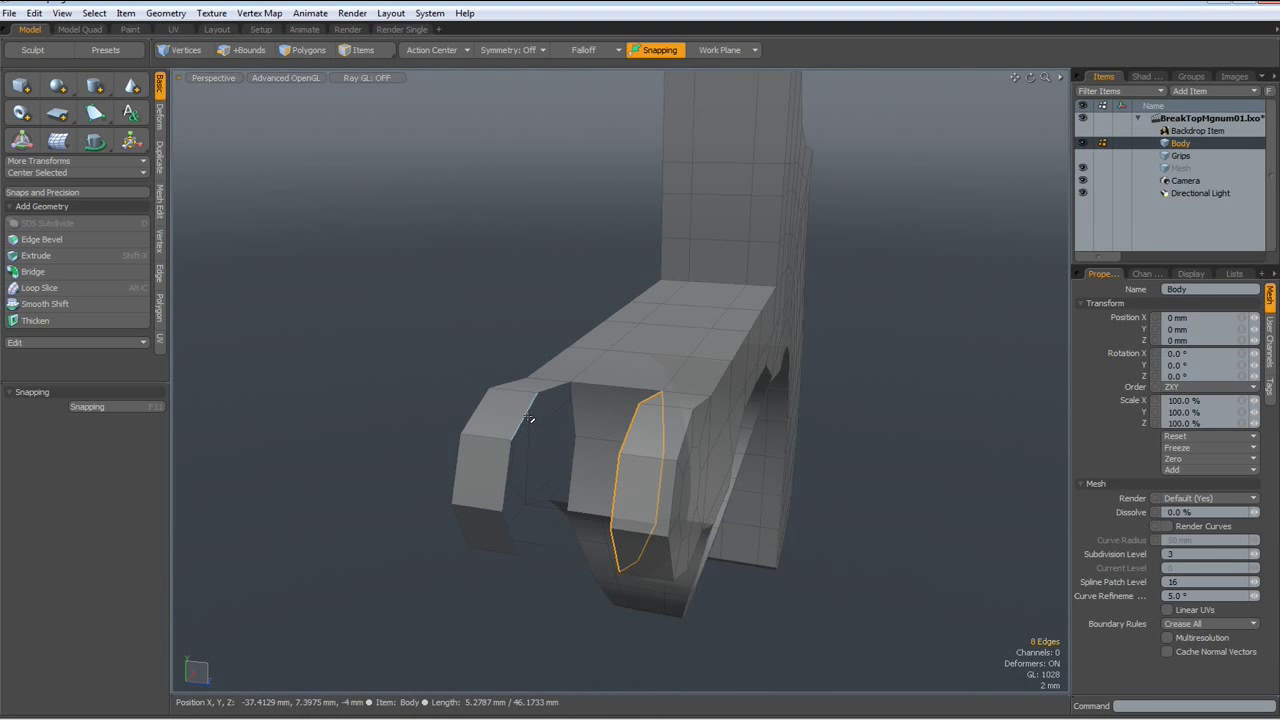
shift+double_click(527, 414)
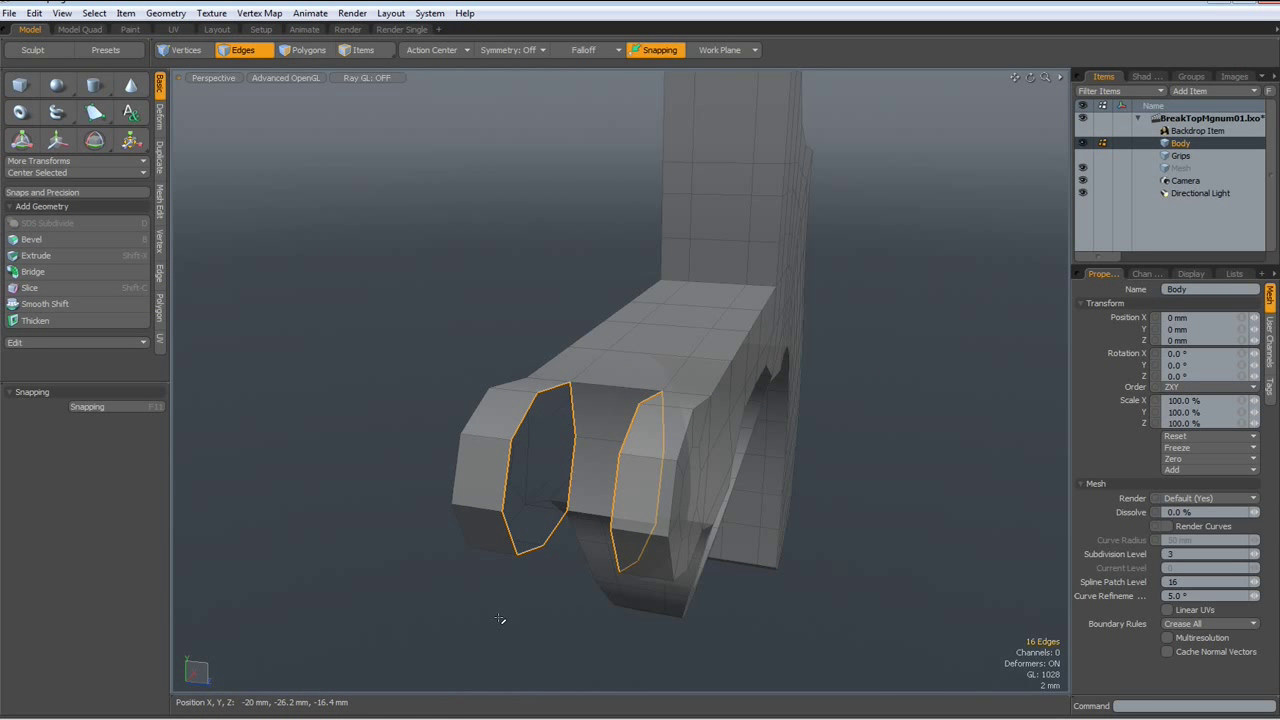
key(p)
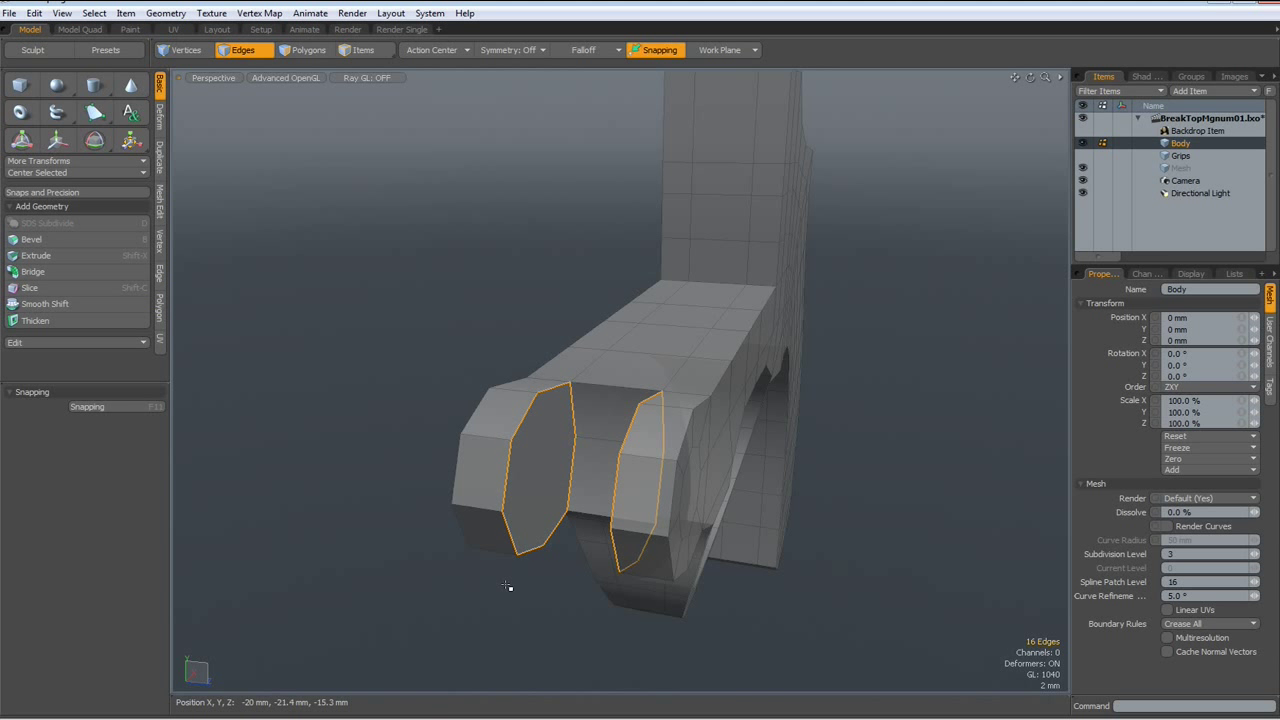
Inset both caps by 740 µm with Polygon Bevel and delete their centres.
key(3)
click(543, 488)
mouse_move(543, 490)
alt+mouse_down()
mouse_move(619, 573)
mouse_move(686, 535)
alt+mouse_up()
shift+click(705, 479)
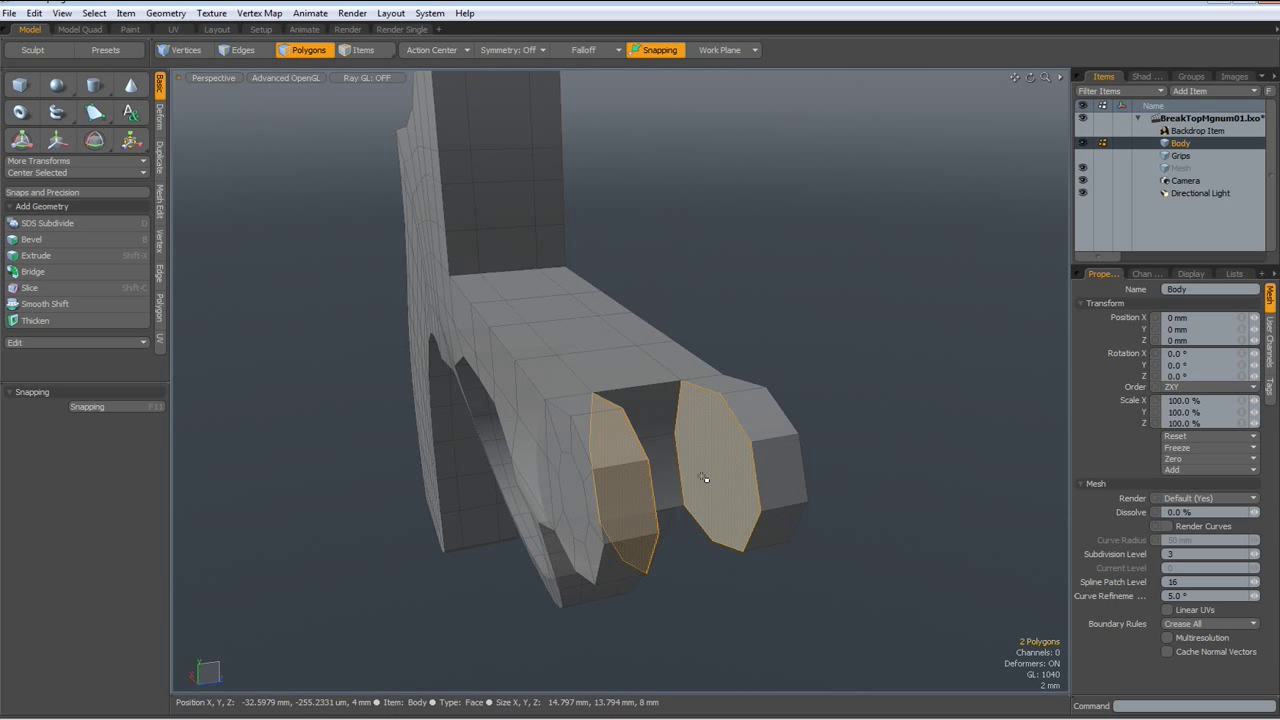
key(b)
drag(736, 465, 726, 468)
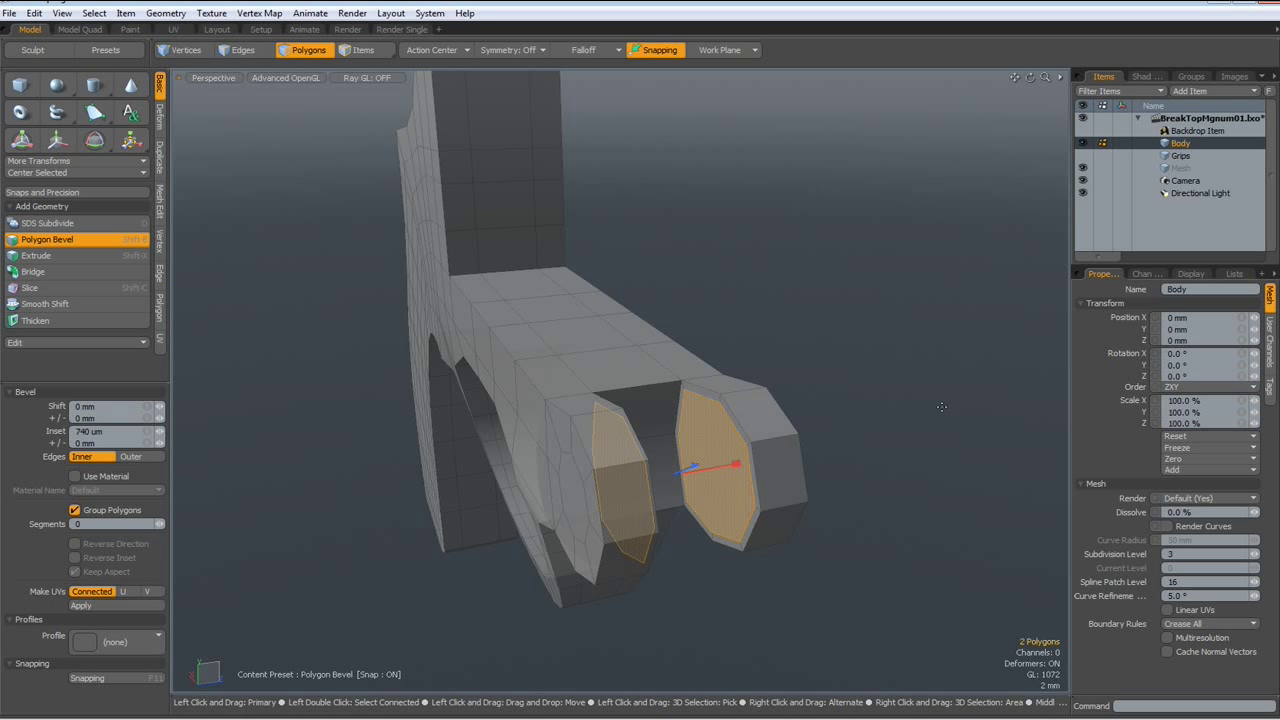
key(Delete)
alt+drag(941, 407, 940, 413)
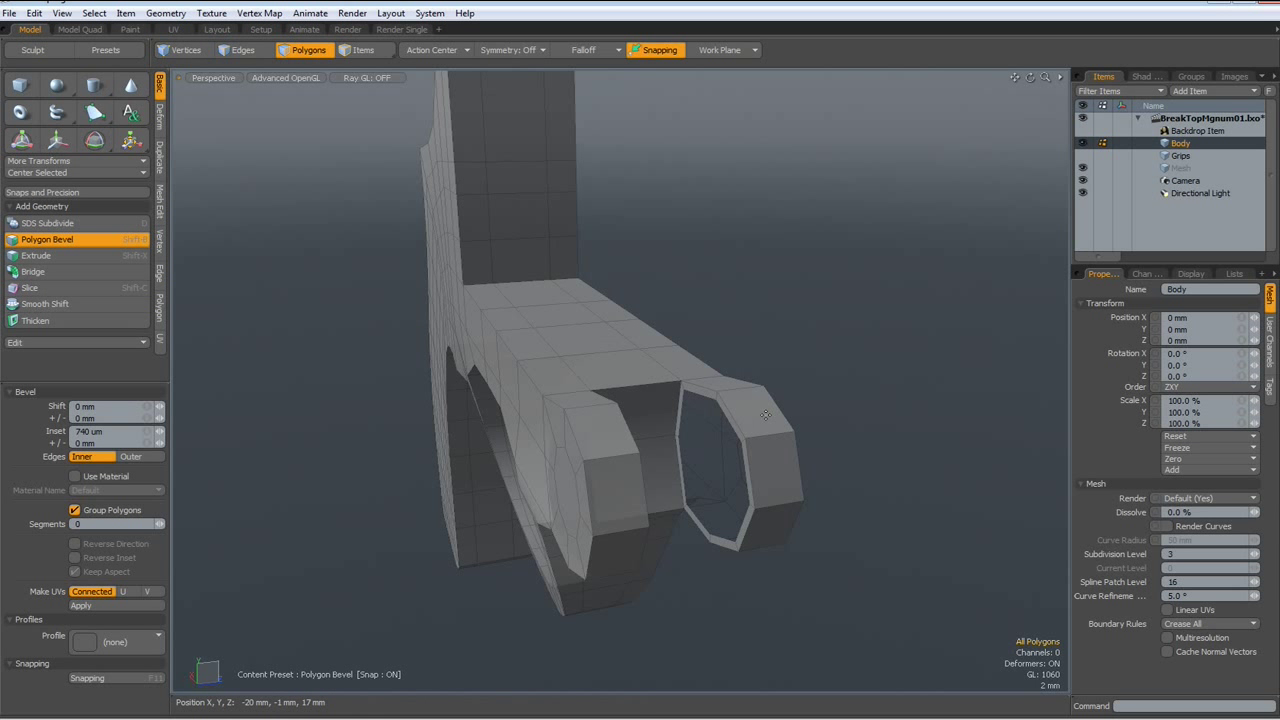
Select the hole boundary loops plus the upper and lower hinge edge segments.
key(2)
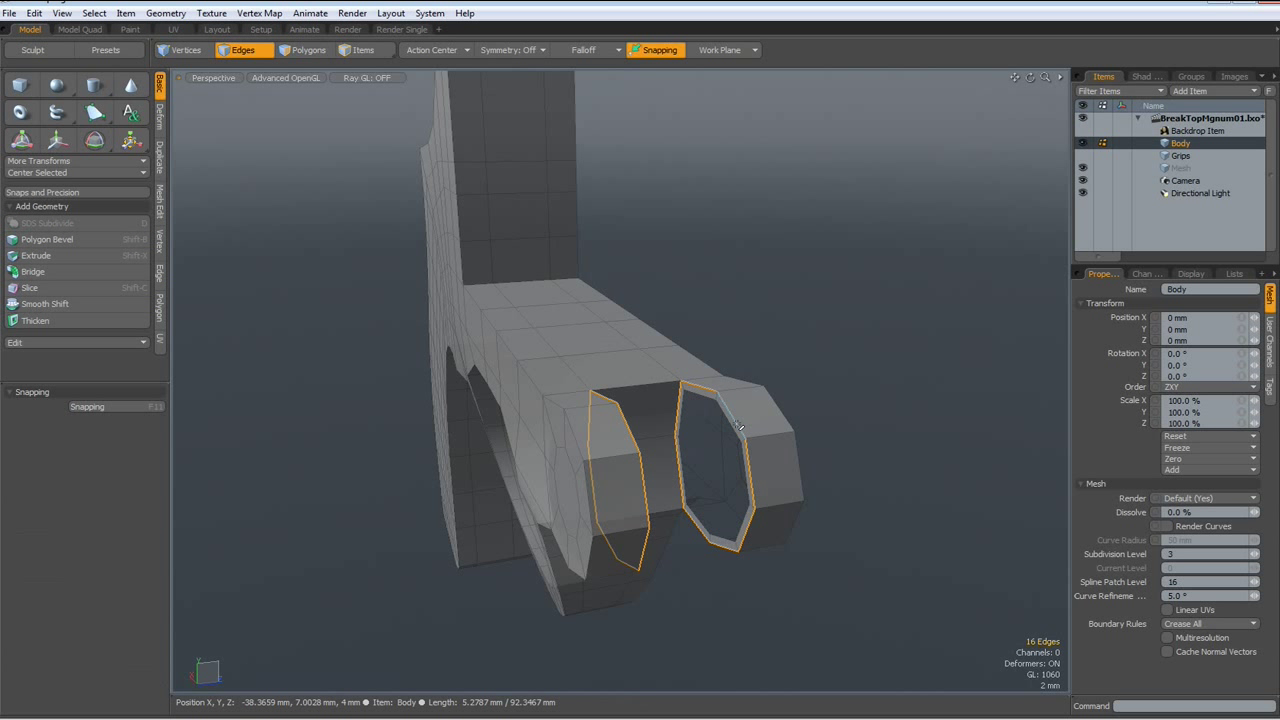
key(Delete)
alt+drag(887, 591, 796, 560)
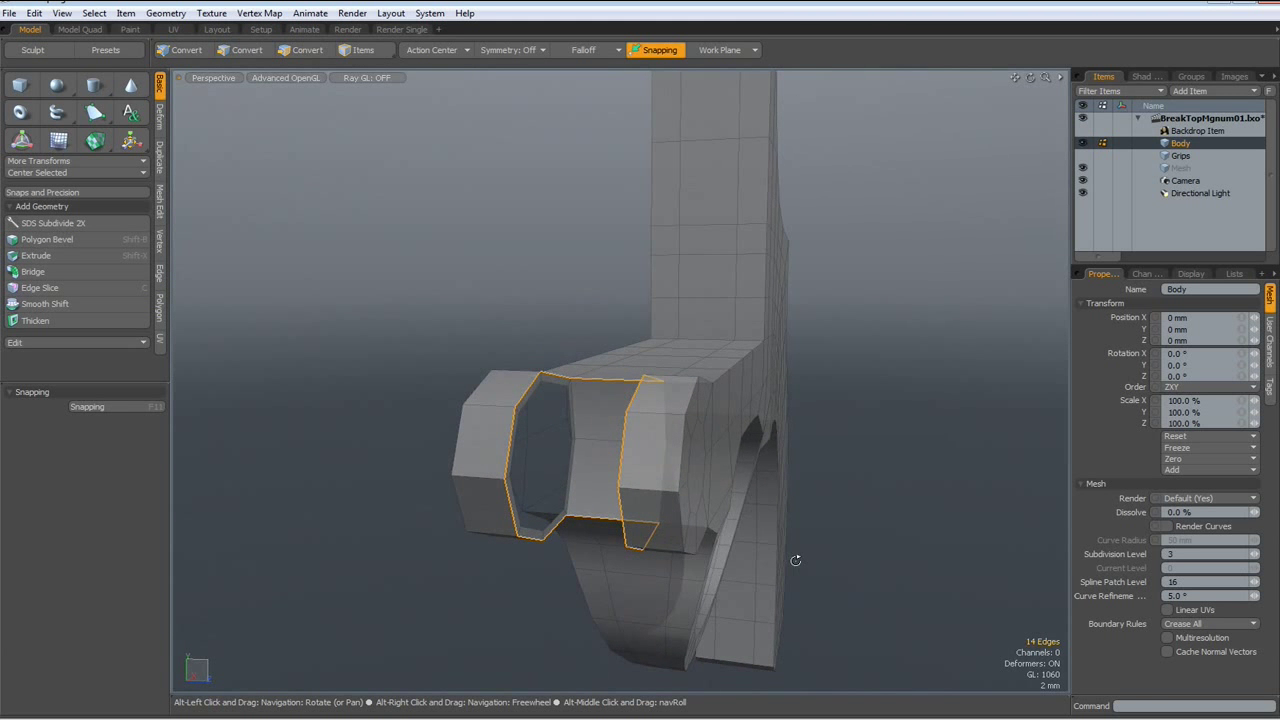
shift+click(577, 410)
key(shift+a)
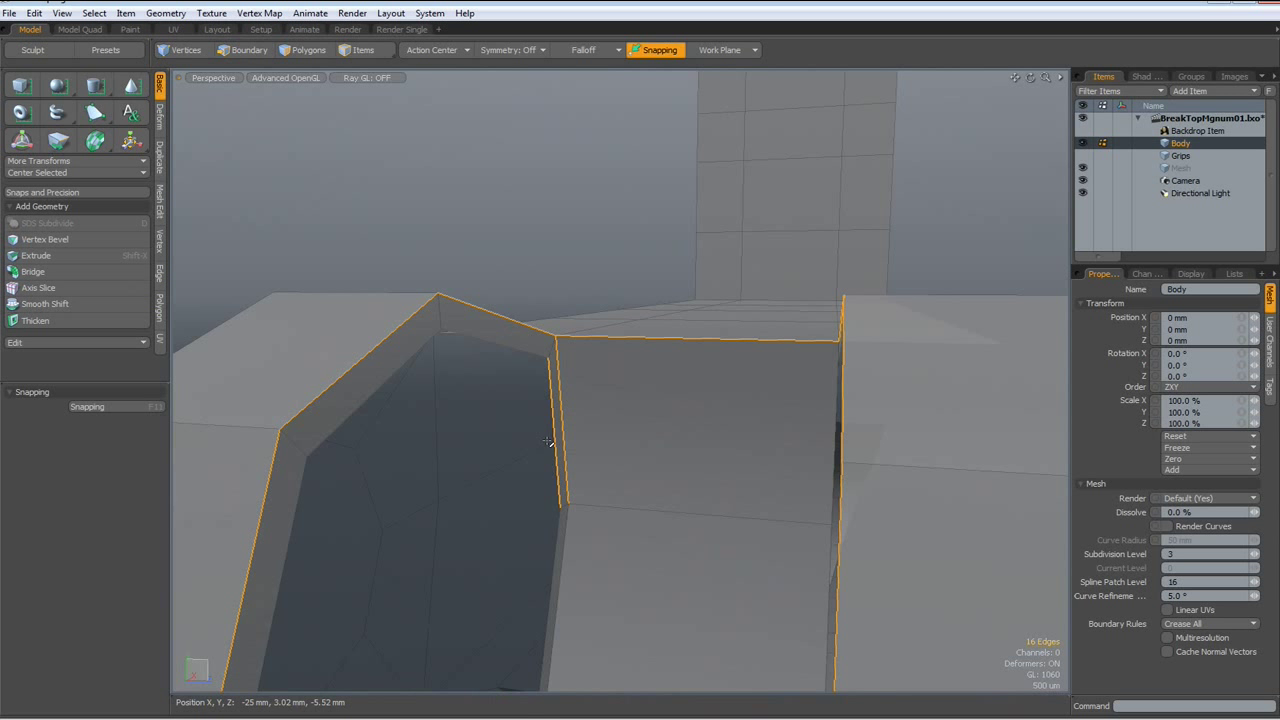
ctrl+click(551, 445)
shift+click(567, 519)
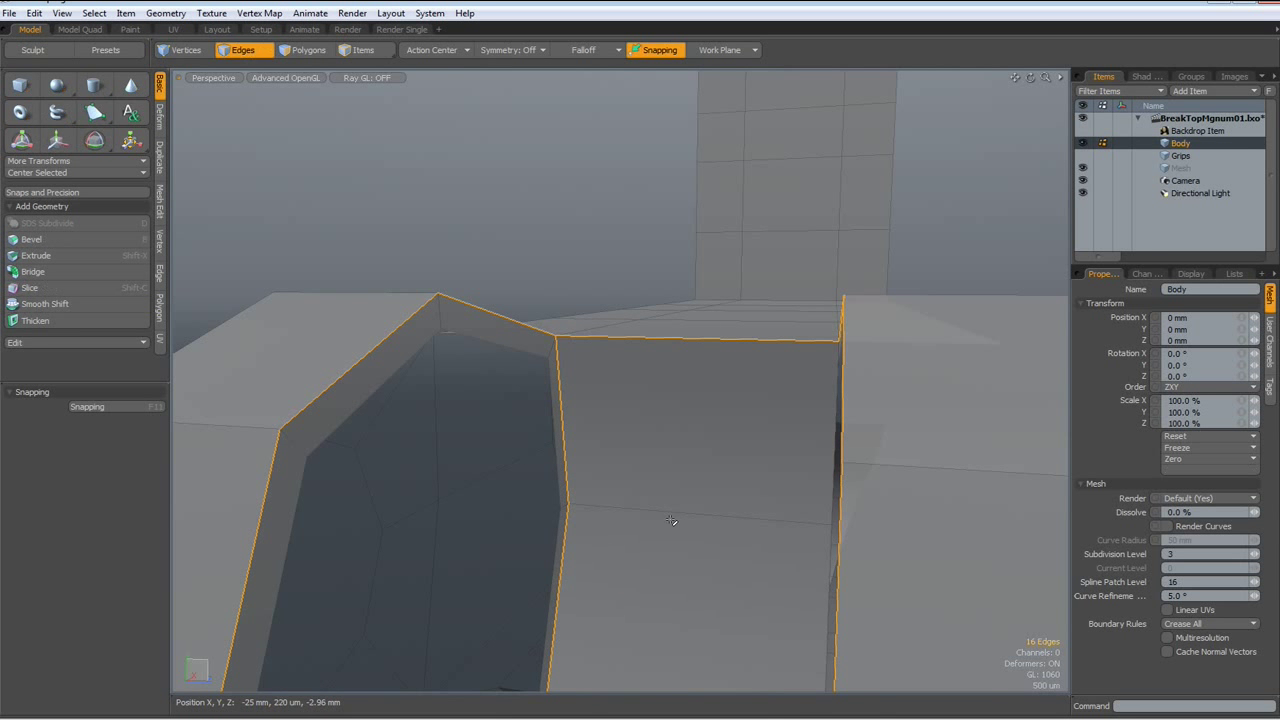
alt+drag(600, 515, 808, 471)
shift+click(819, 441)
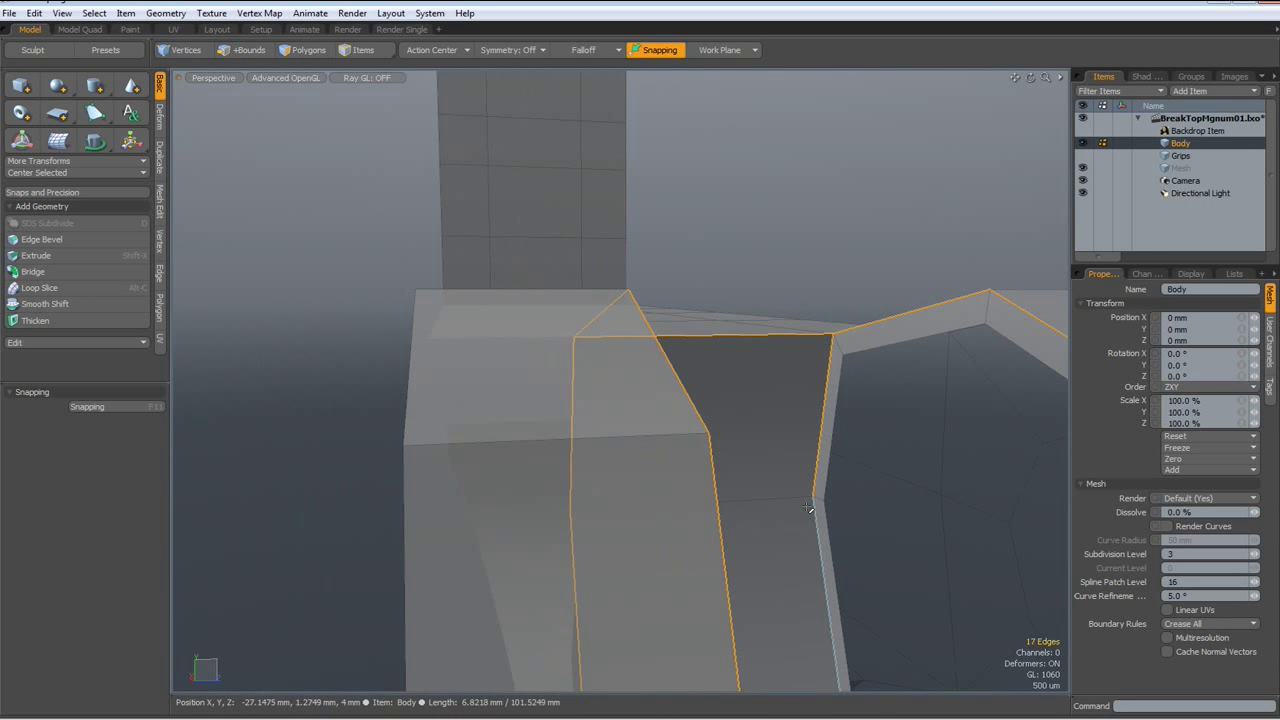
shift+click(826, 580)
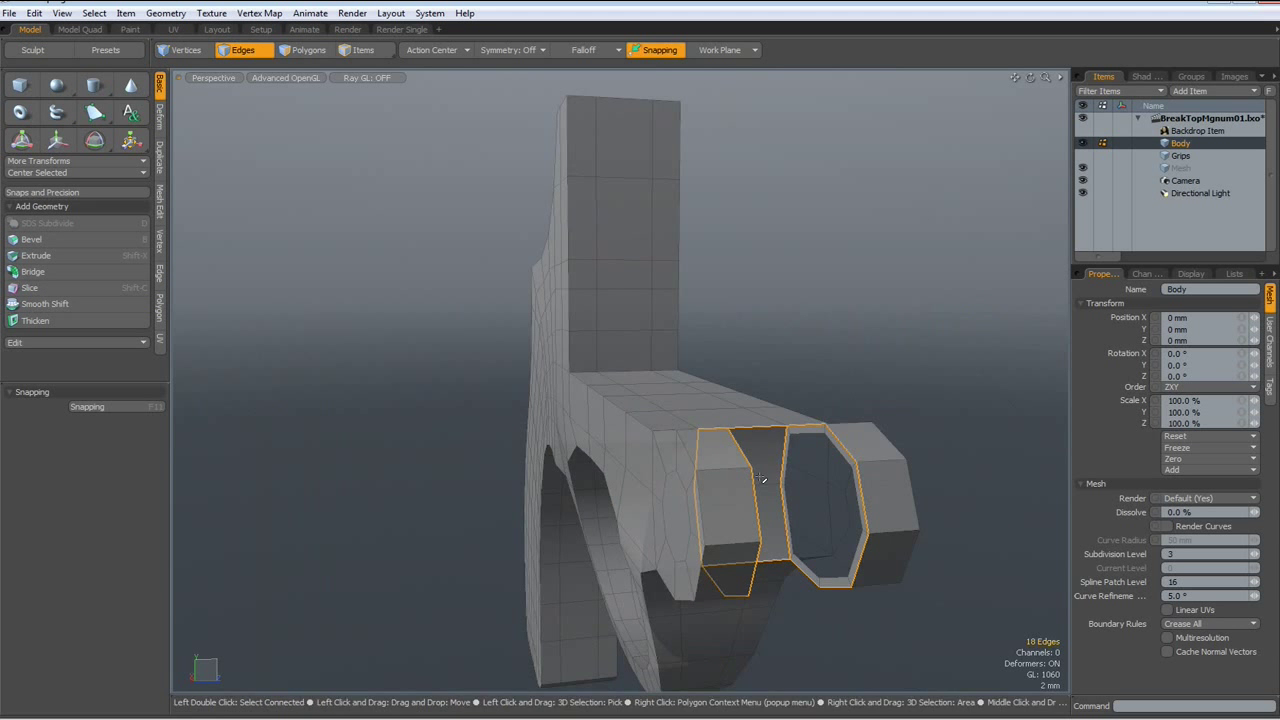
Crease the selected rims 20% with the Edge Weight Tool, checked in subdivision preview.
key(Tab)
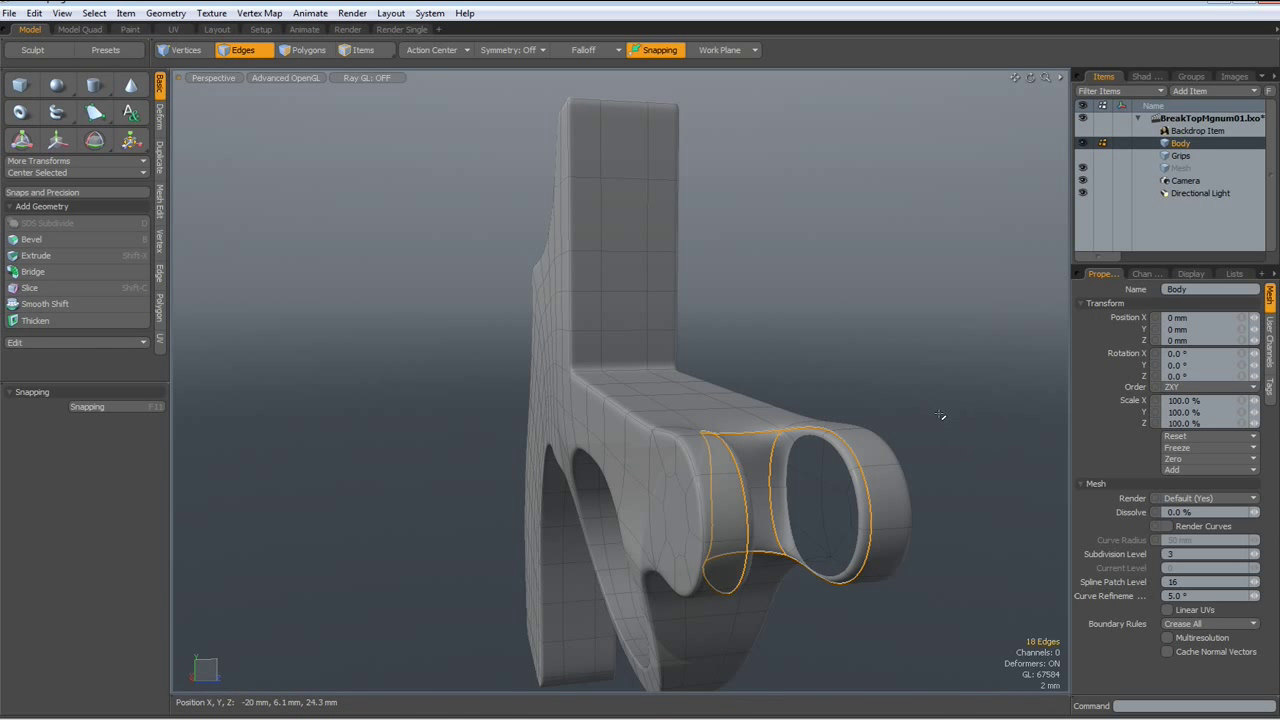
mouse_move(956, 432)
alt+mouse_down()
mouse_move(866, 439)
mouse_move(894, 443)
alt+mouse_up()
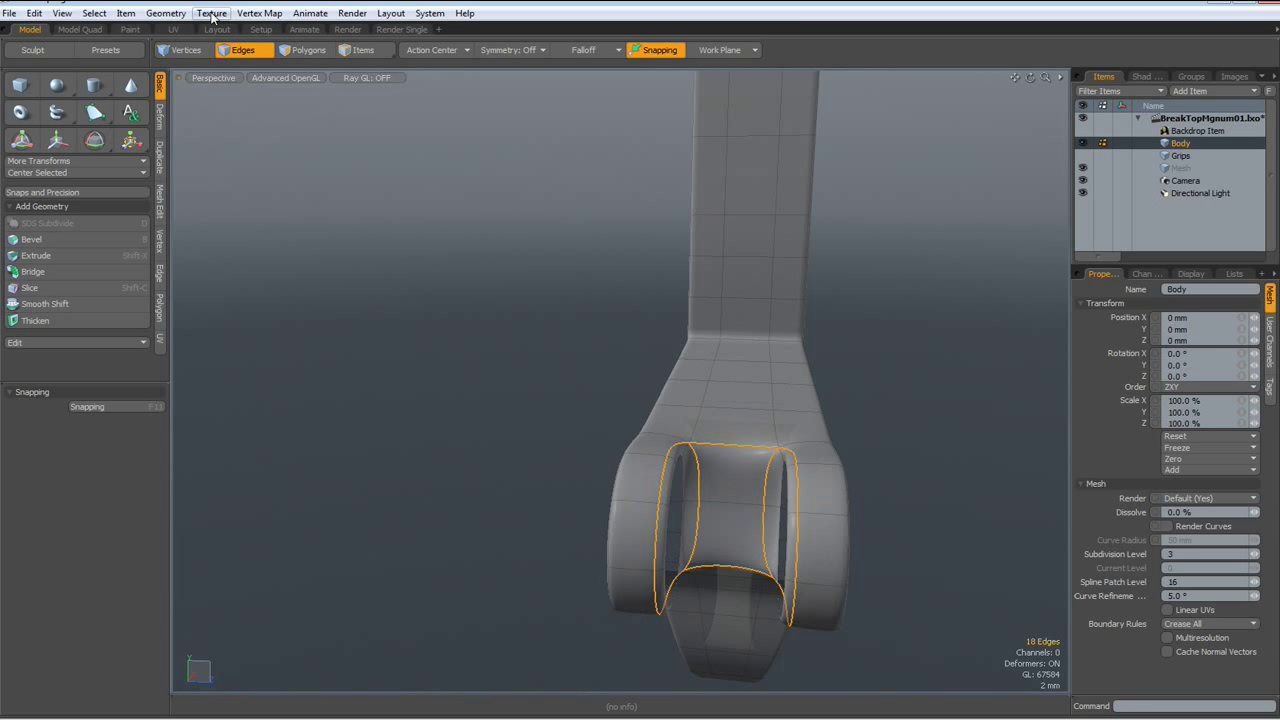
click(260, 14)
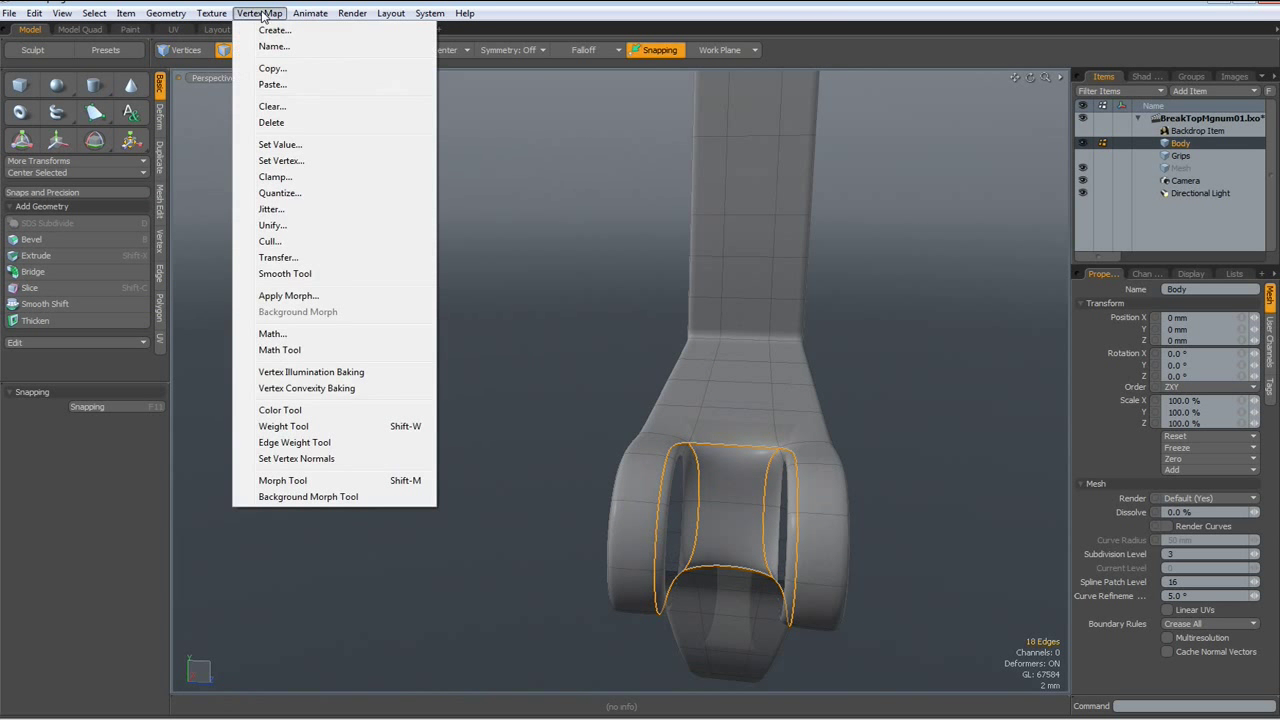
click(301, 441)
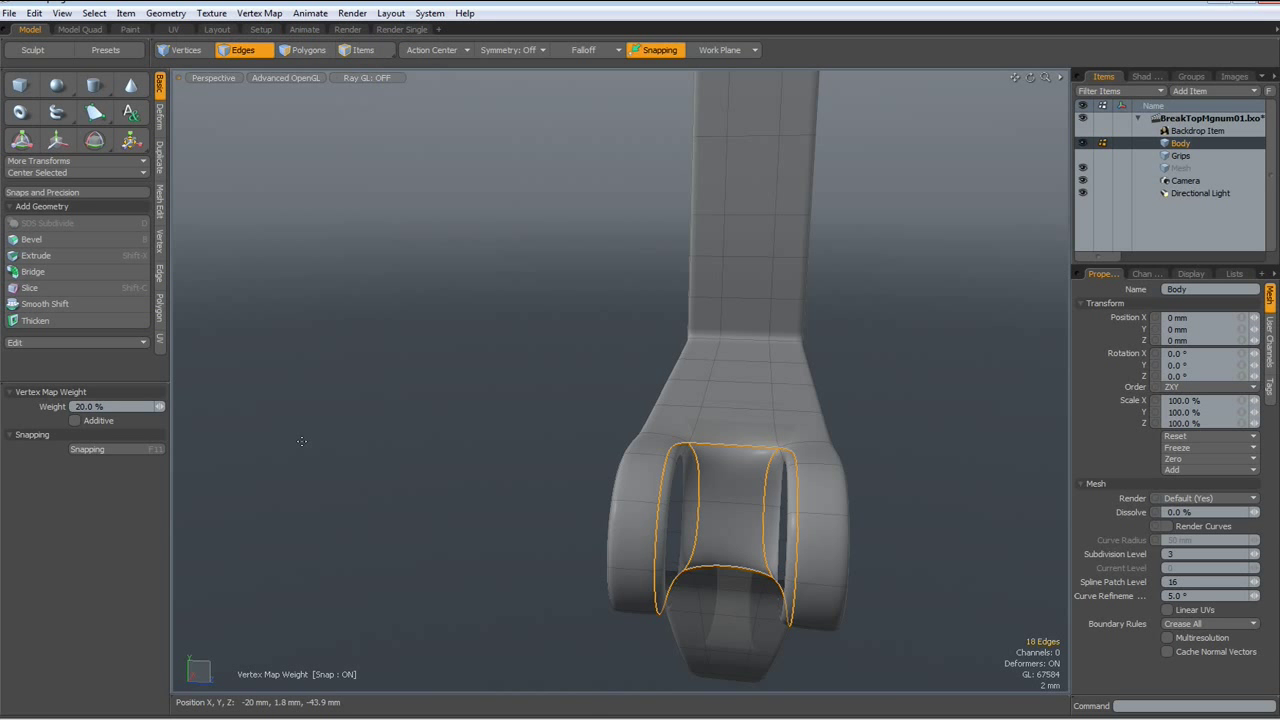
mouse_move(318, 453)
alt+mouse_down()
mouse_move(337, 449)
mouse_move(267, 432)
mouse_move(346, 449)
mouse_move(394, 582)
alt+mouse_up()
click(267, 432)
key(Tab)
scroll(334, 461, up, 3)
Copy the Body's octagonal end face into a new mesh item.
key(3)
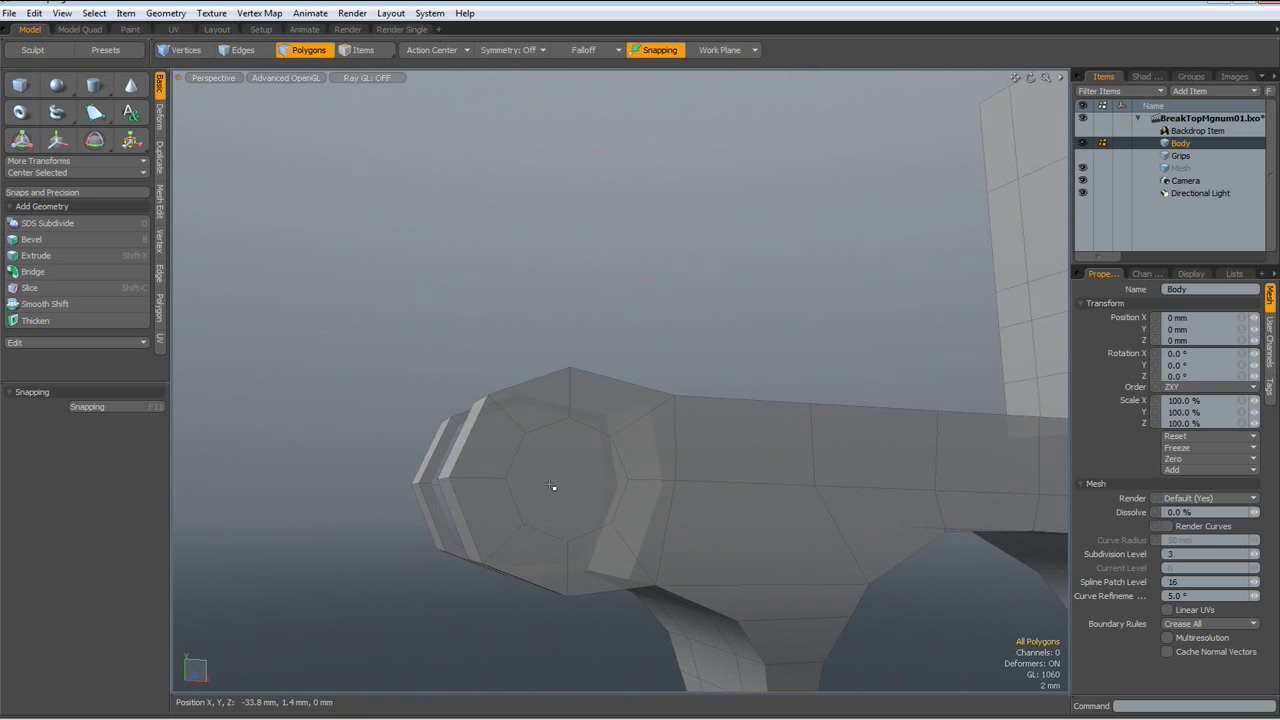
click(565, 479)
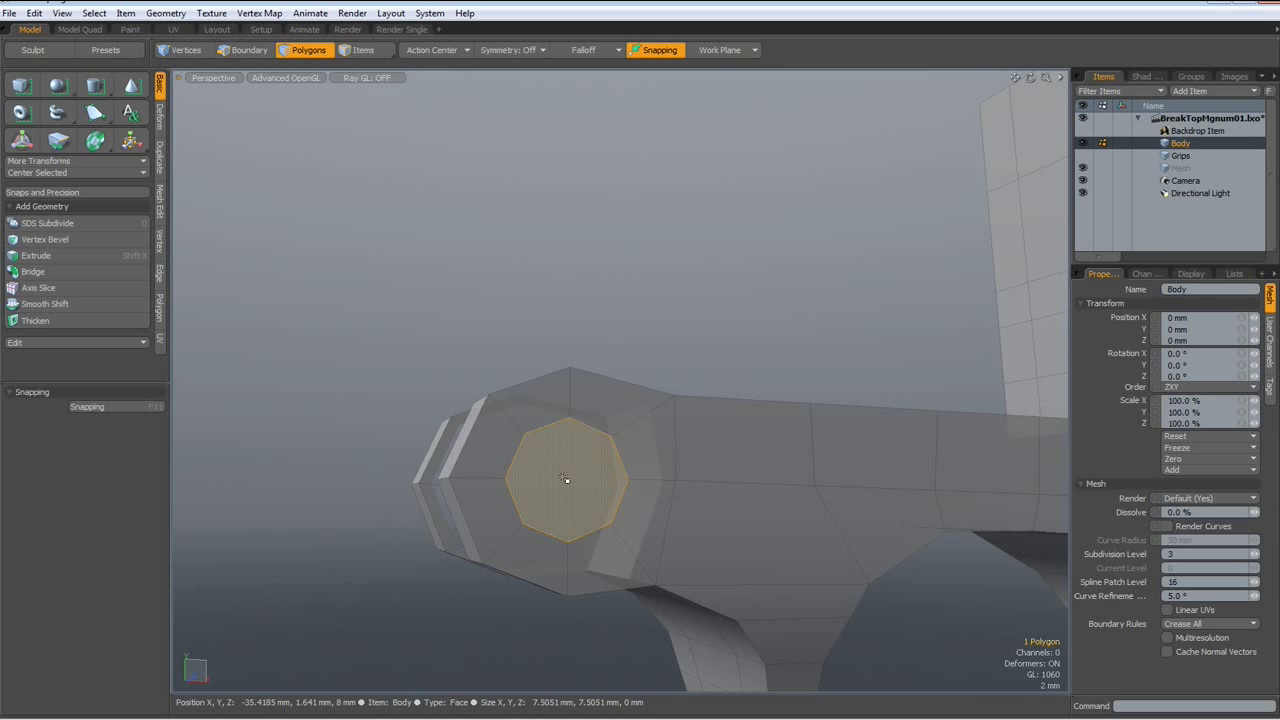
key(n)
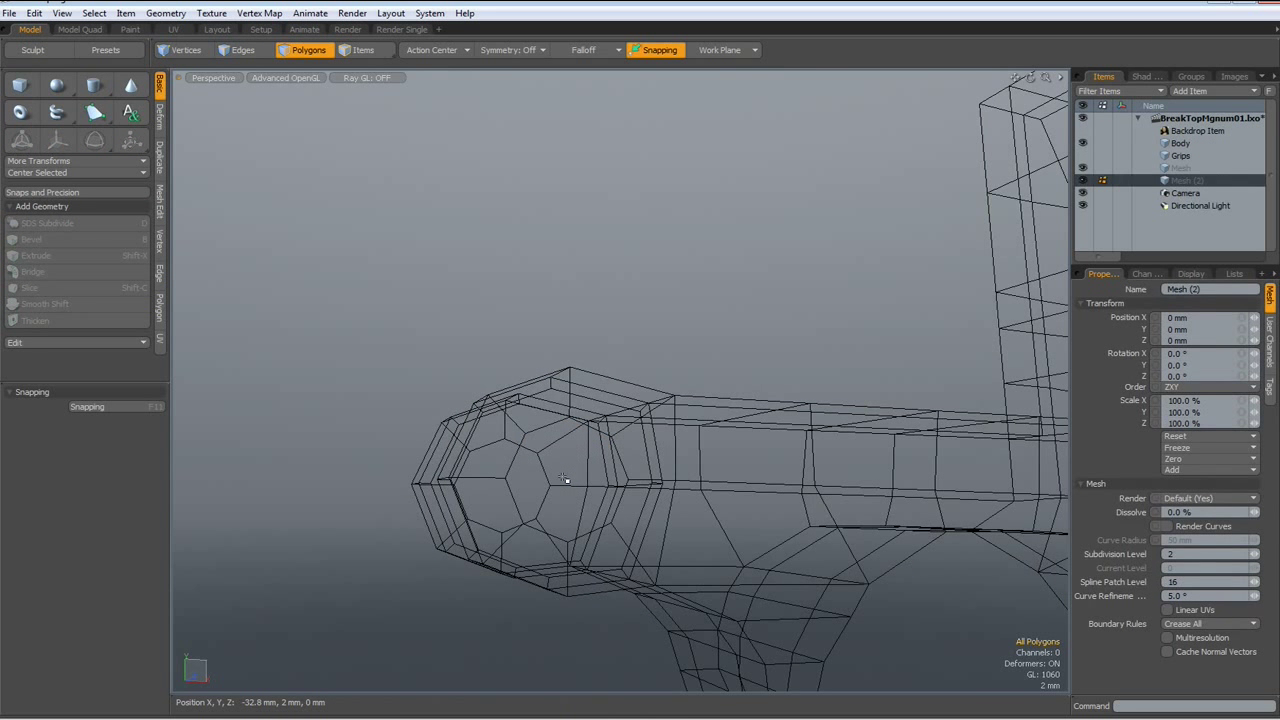
key(ctrl+v)
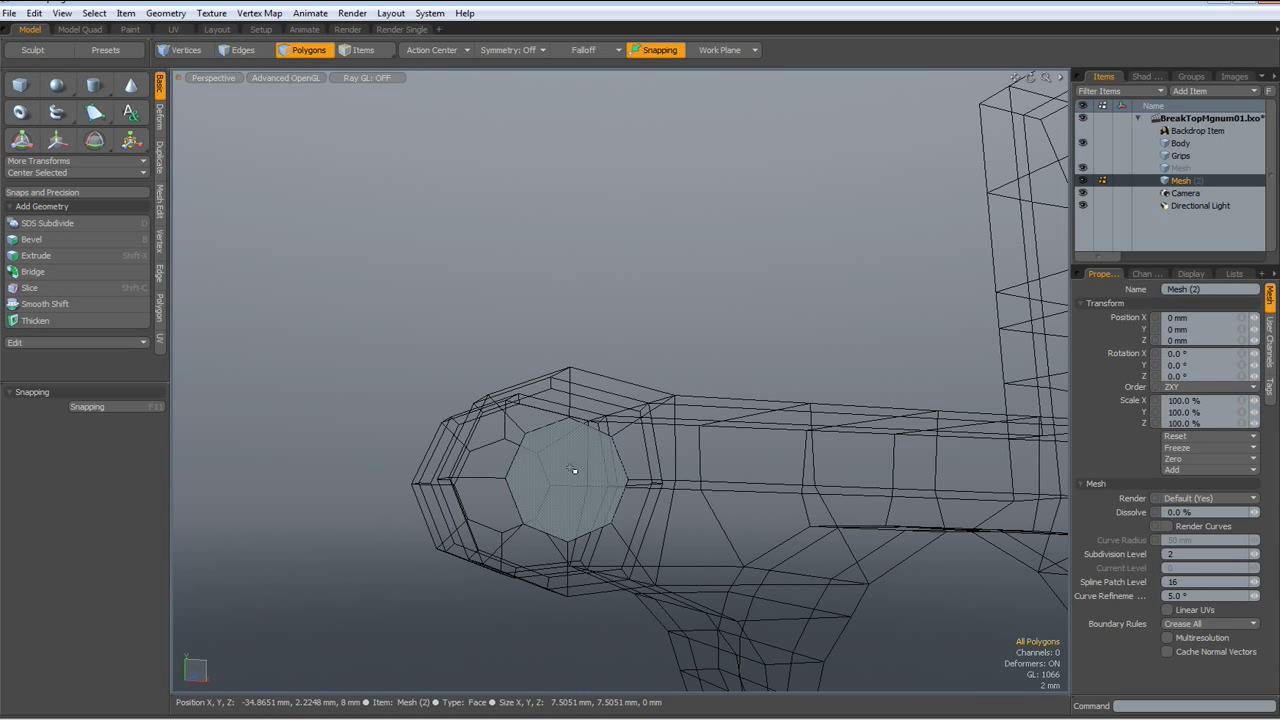
Scale the pasted octagon to 183% in Front view.
click(572, 470)
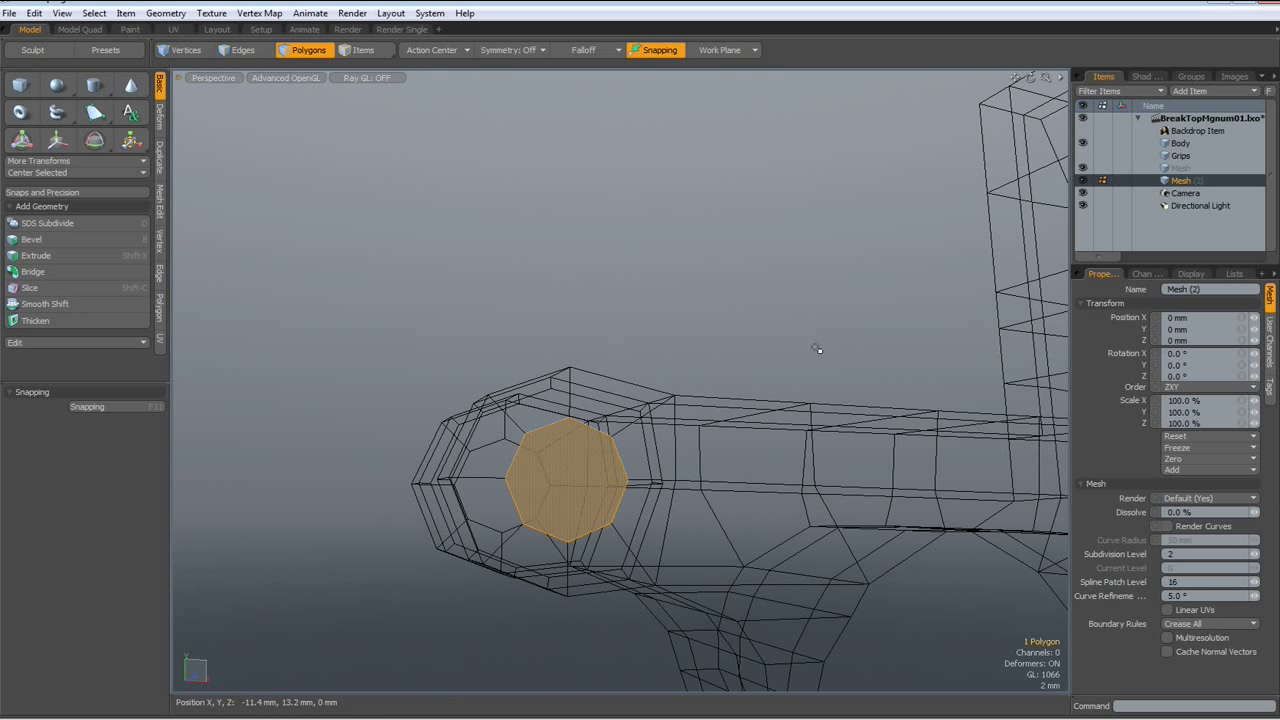
key(KP_1)
key(y)
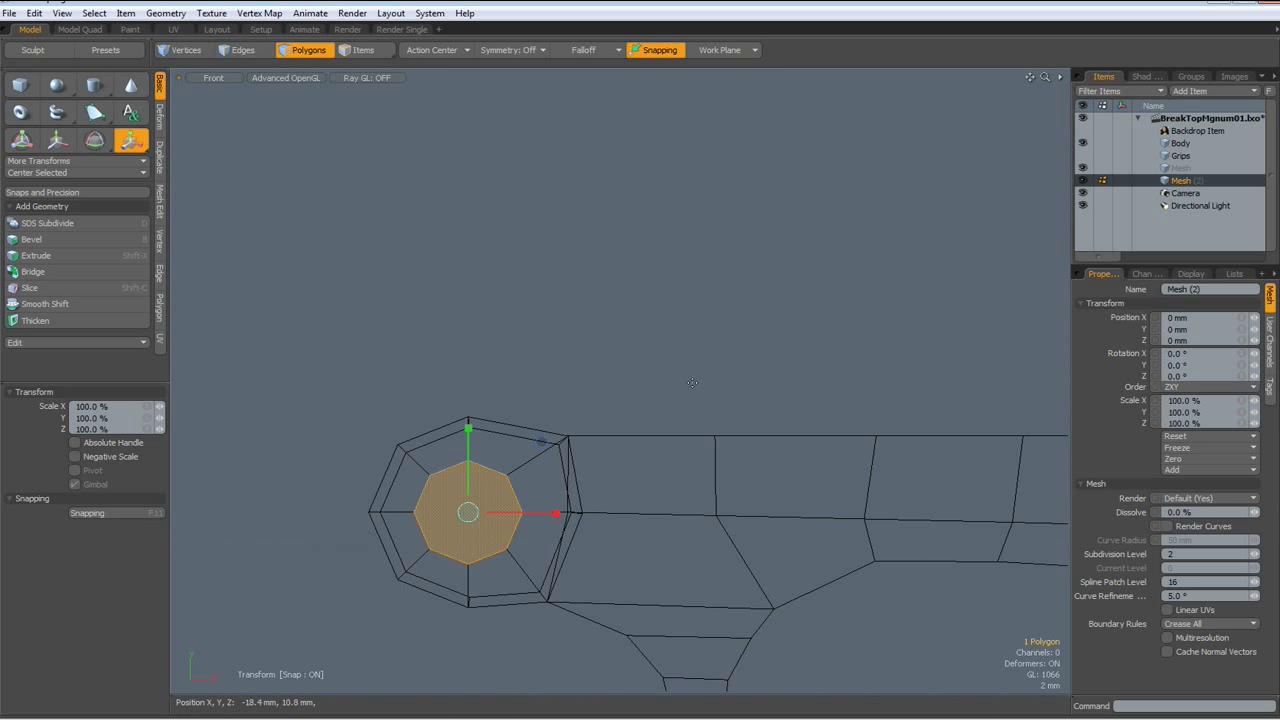
mouse_move(541, 443)
mouse_down()
mouse_move(610, 440)
mouse_move(543, 442)
mouse_up()
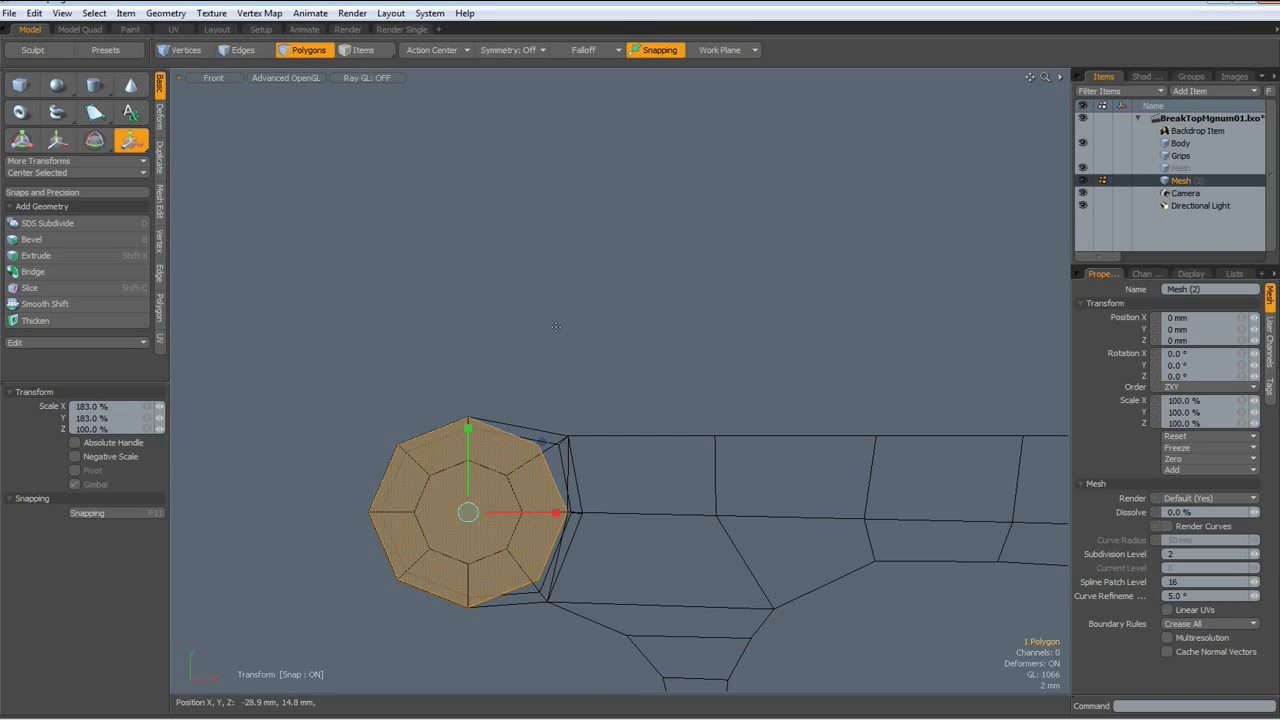
key(ctrl+space)
click(599, 306)
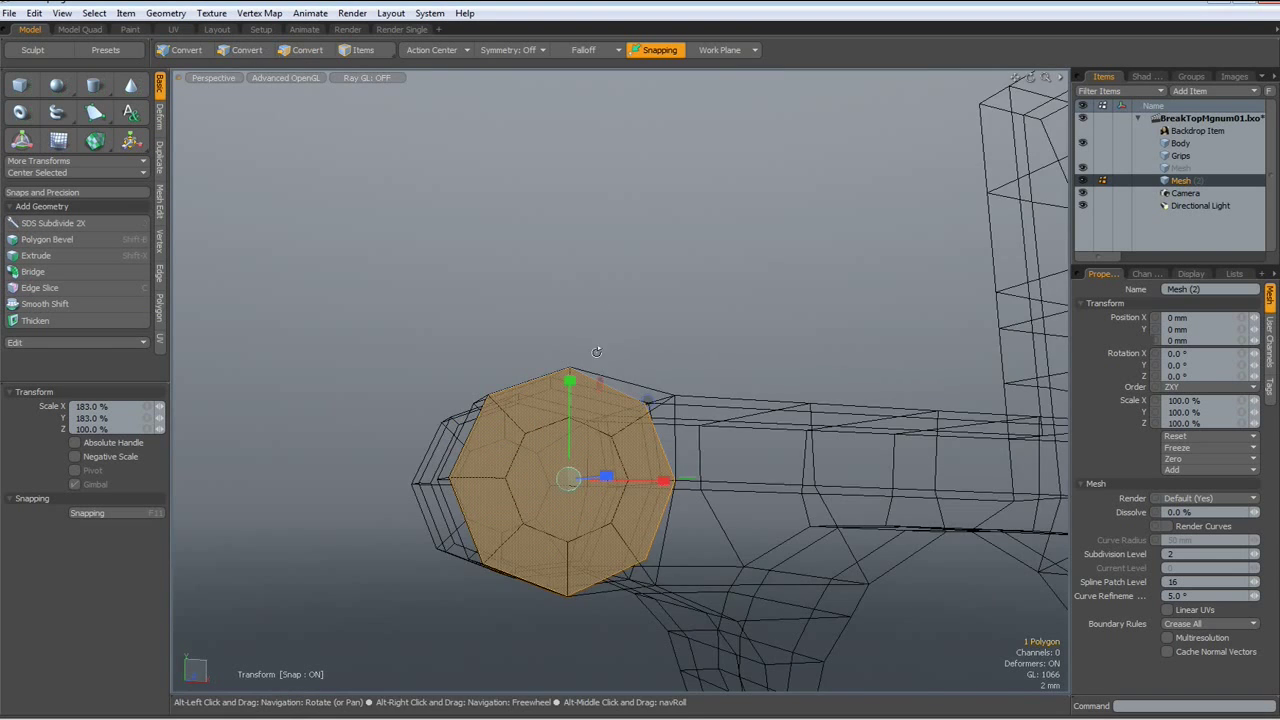
Extrude the octagon face into an 8 mm-deep block.
mouse_move(599, 306)
alt+mouse_down()
mouse_move(867, 602)
mouse_move(908, 617)
mouse_move(773, 598)
mouse_move(805, 610)
alt+mouse_up()
key(3)
key(w)
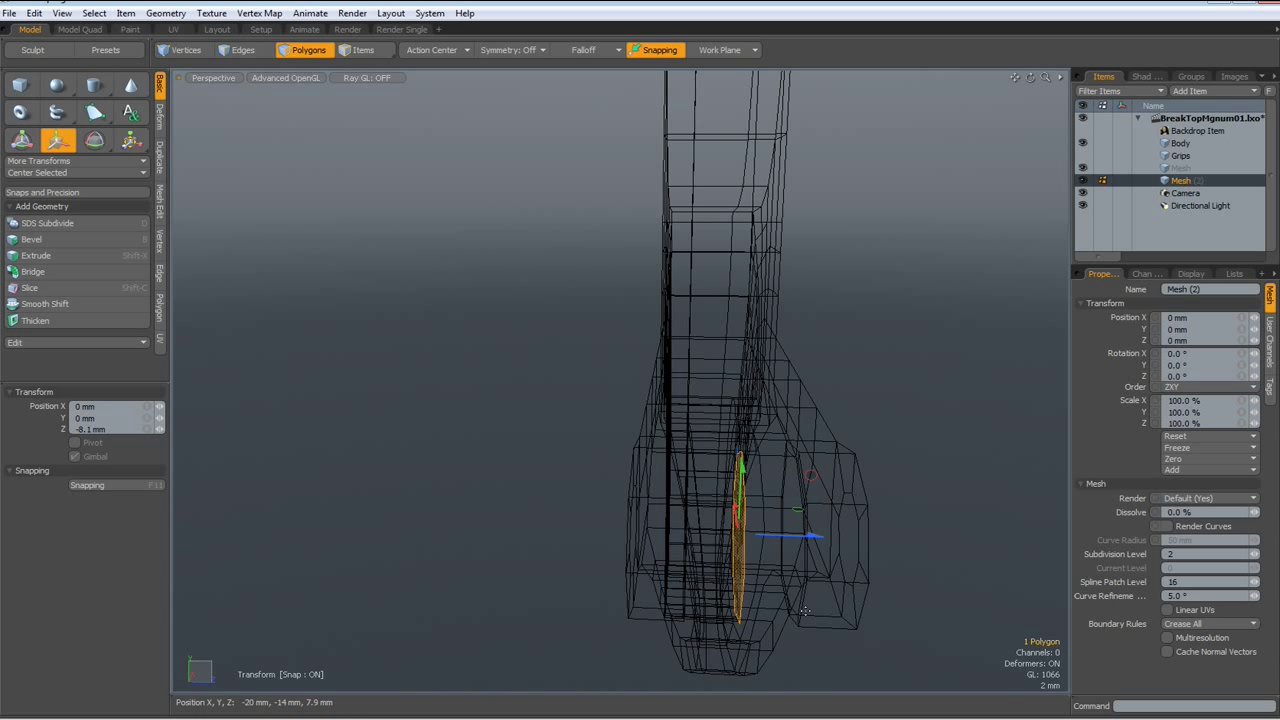
key(shift+x)
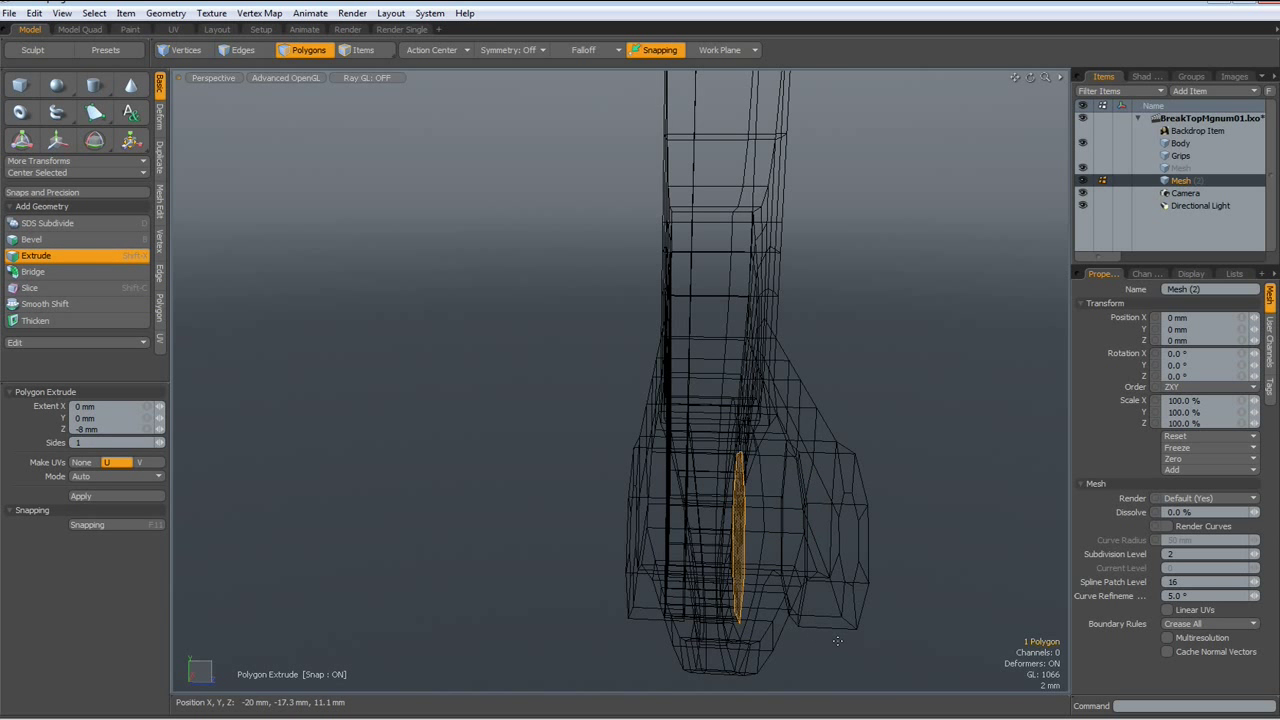
alt+drag(837, 641, 735, 548)
key(space)
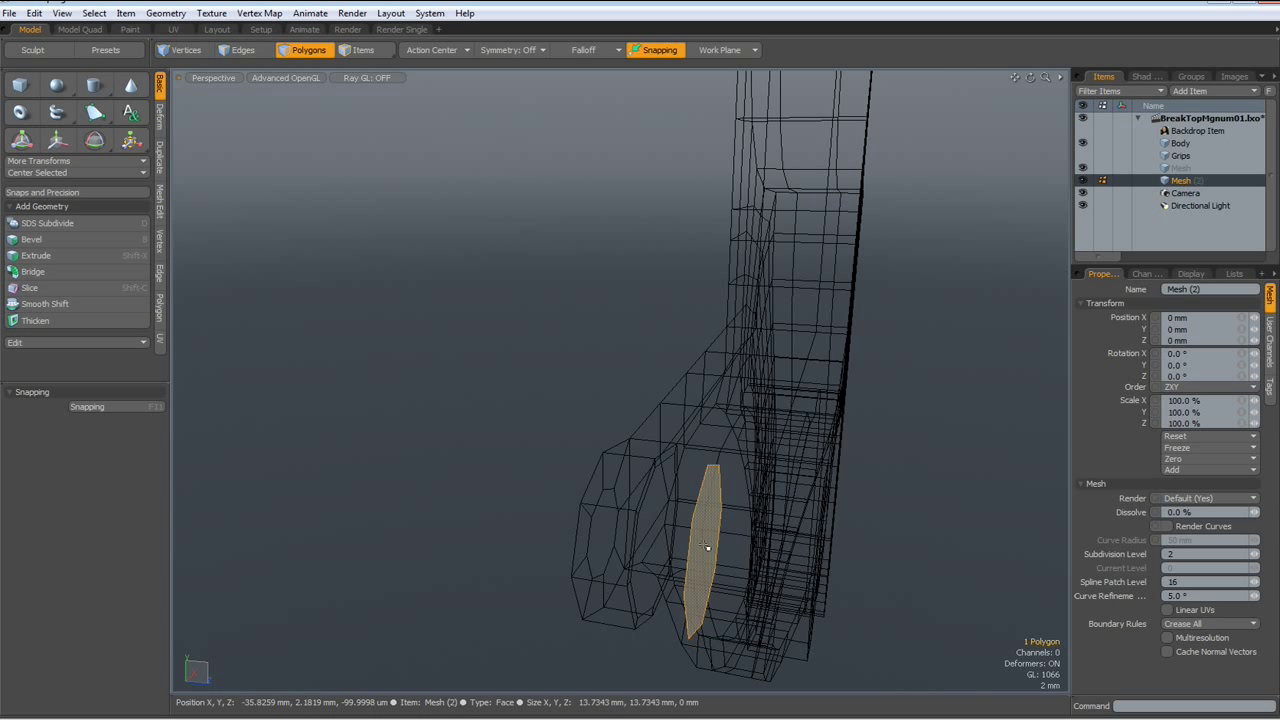
key(shift+x)
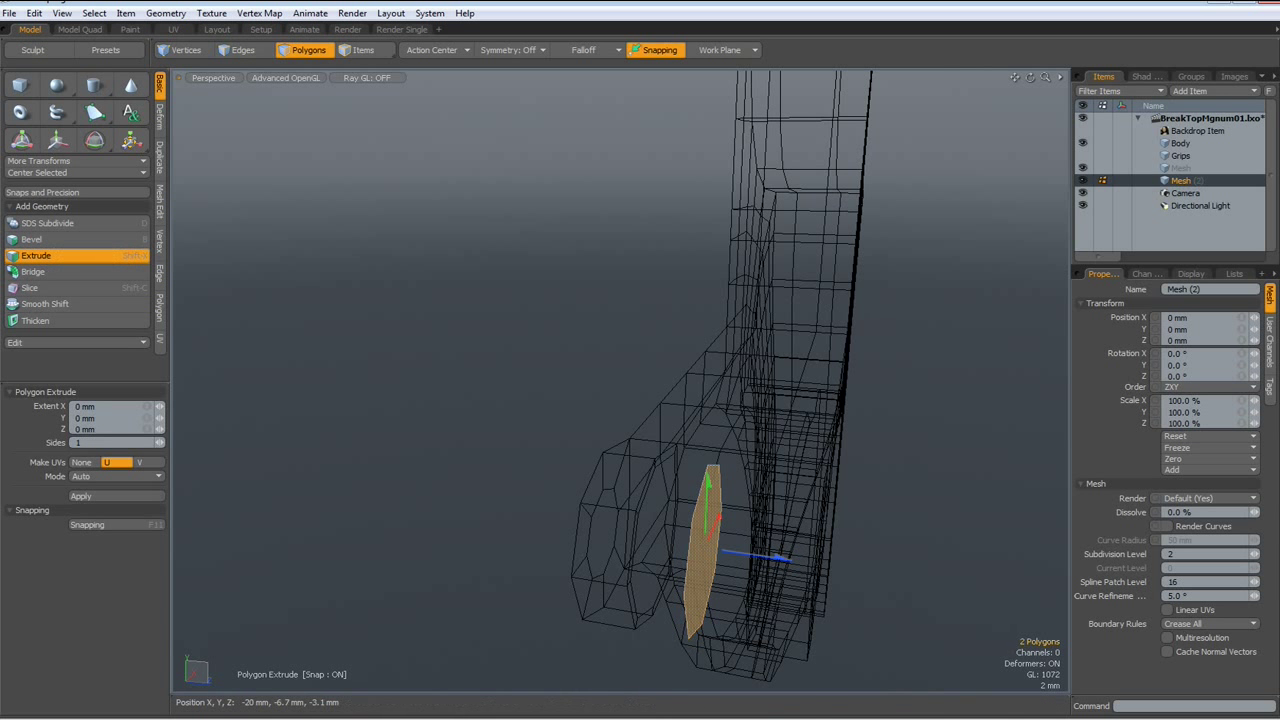
drag(783, 560, 705, 545)
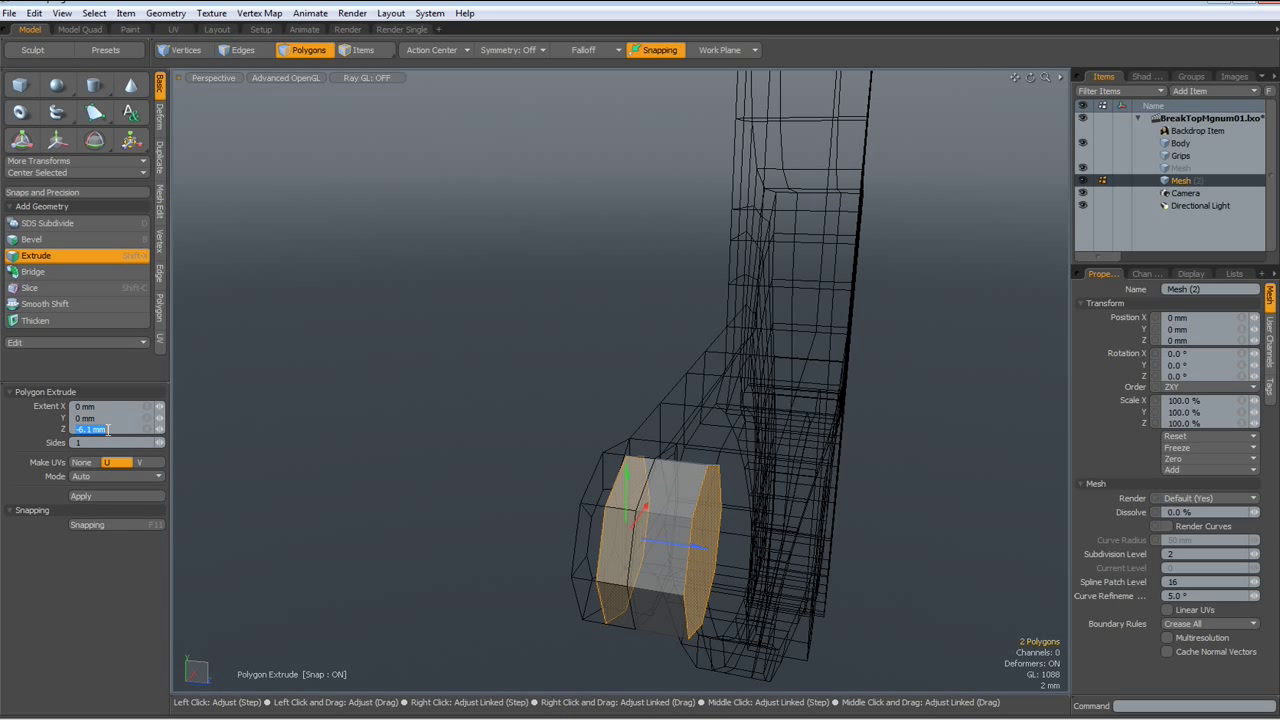
key(Return)
key(space)
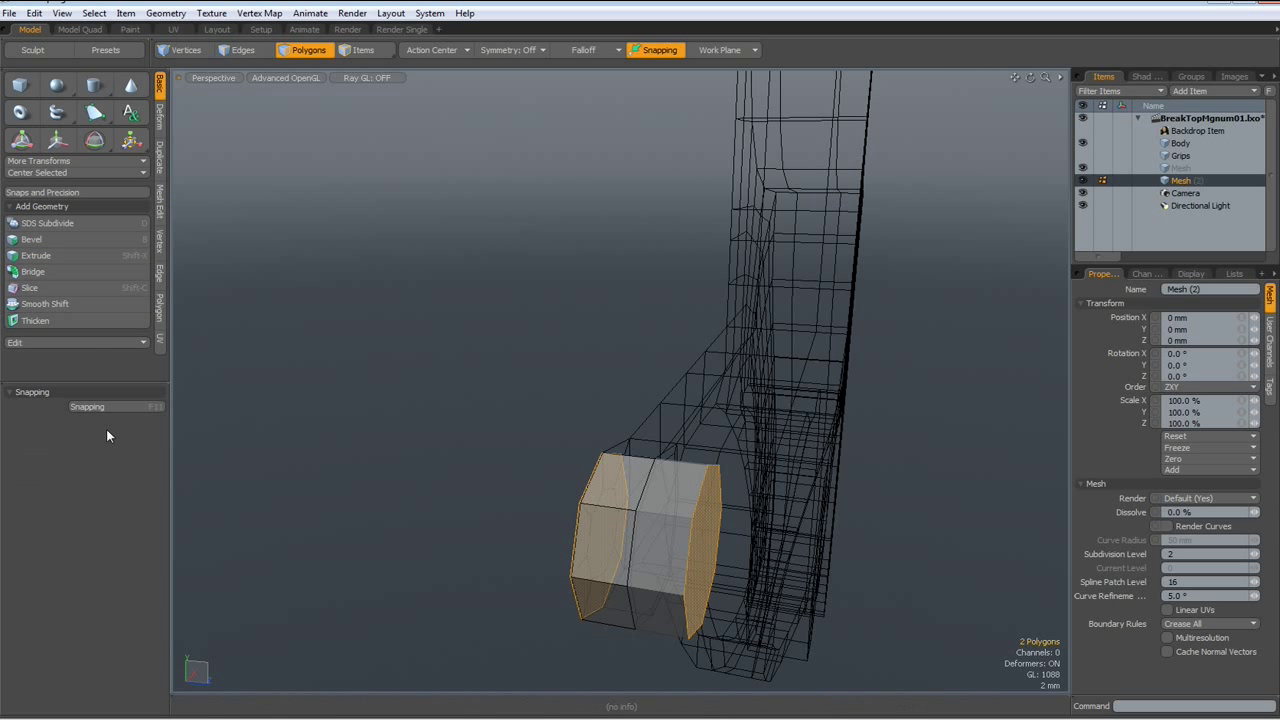
Cut the octagonal block from the new mesh and paste it into the Body.
double_click(652, 540)
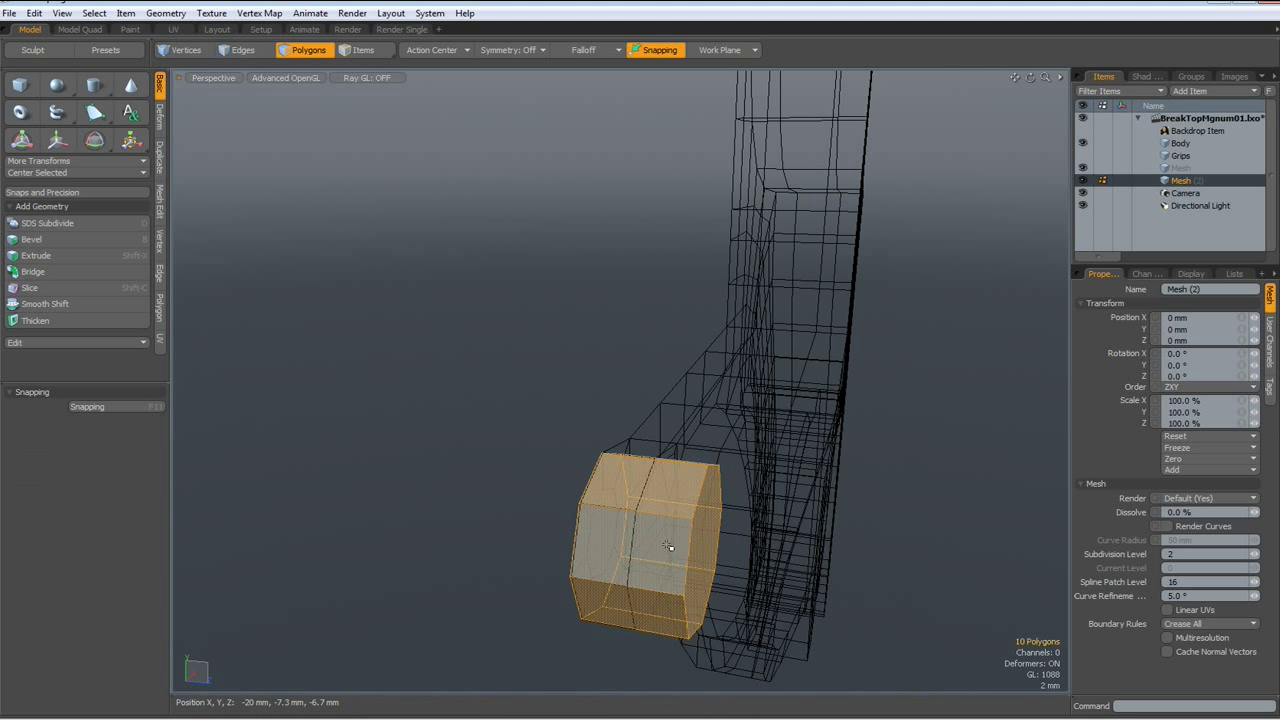
key(h)
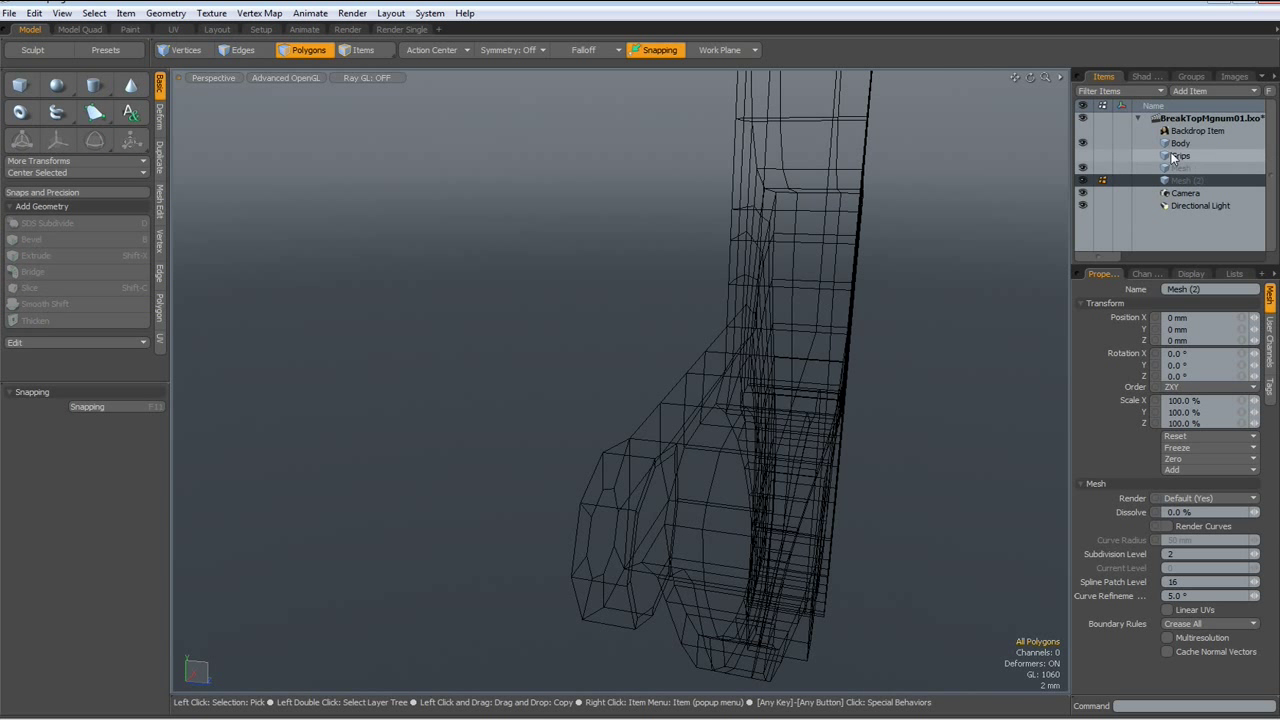
click(1180, 143)
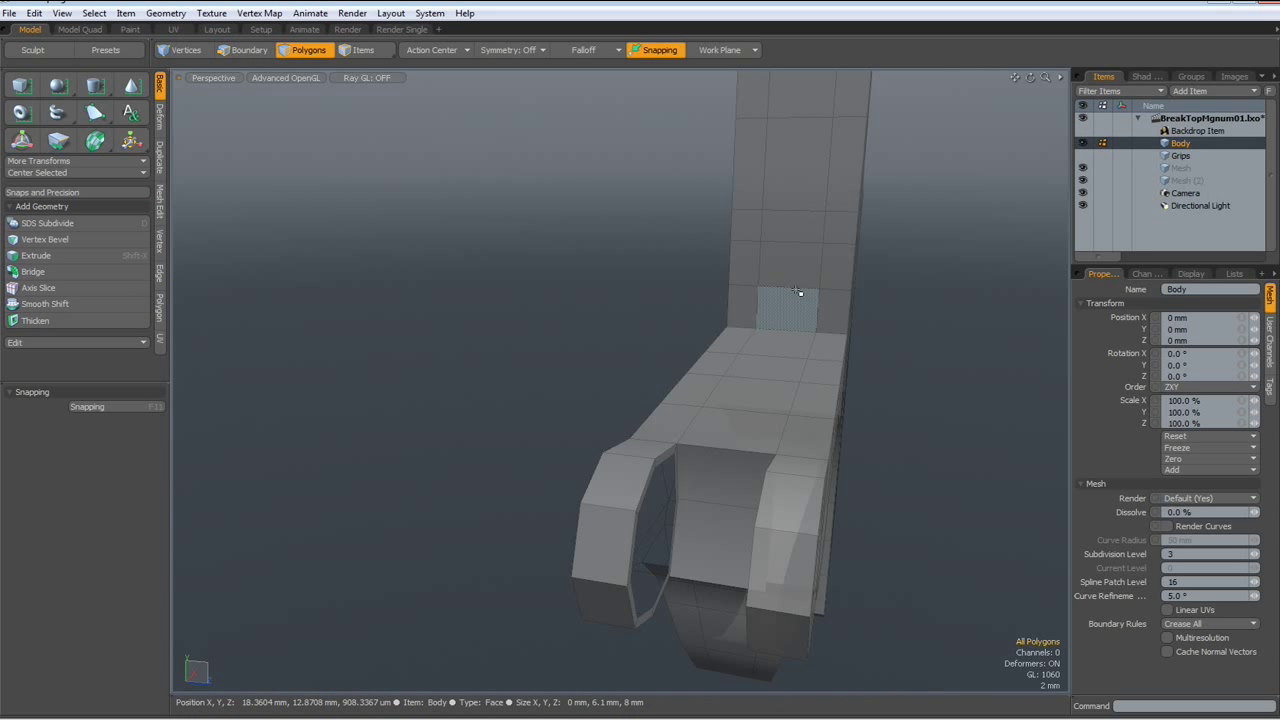
key(u)
double_click(681, 511)
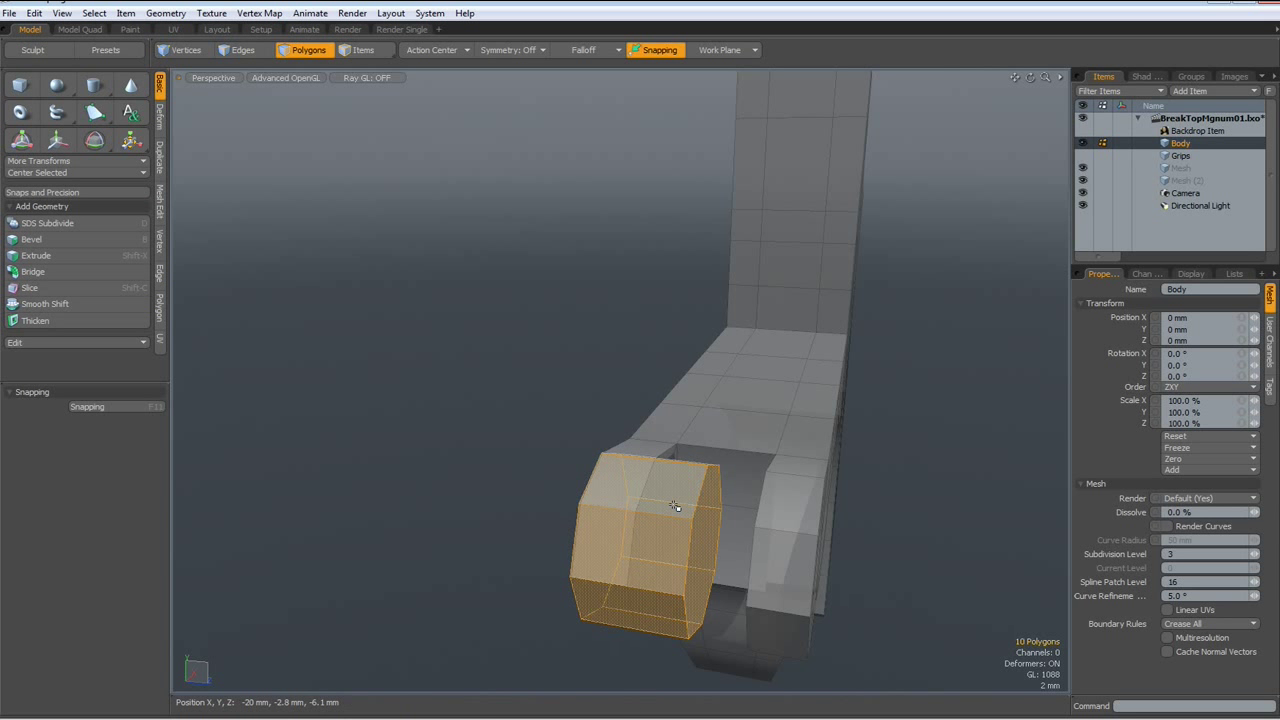
alt+drag(580, 551, 514, 517)
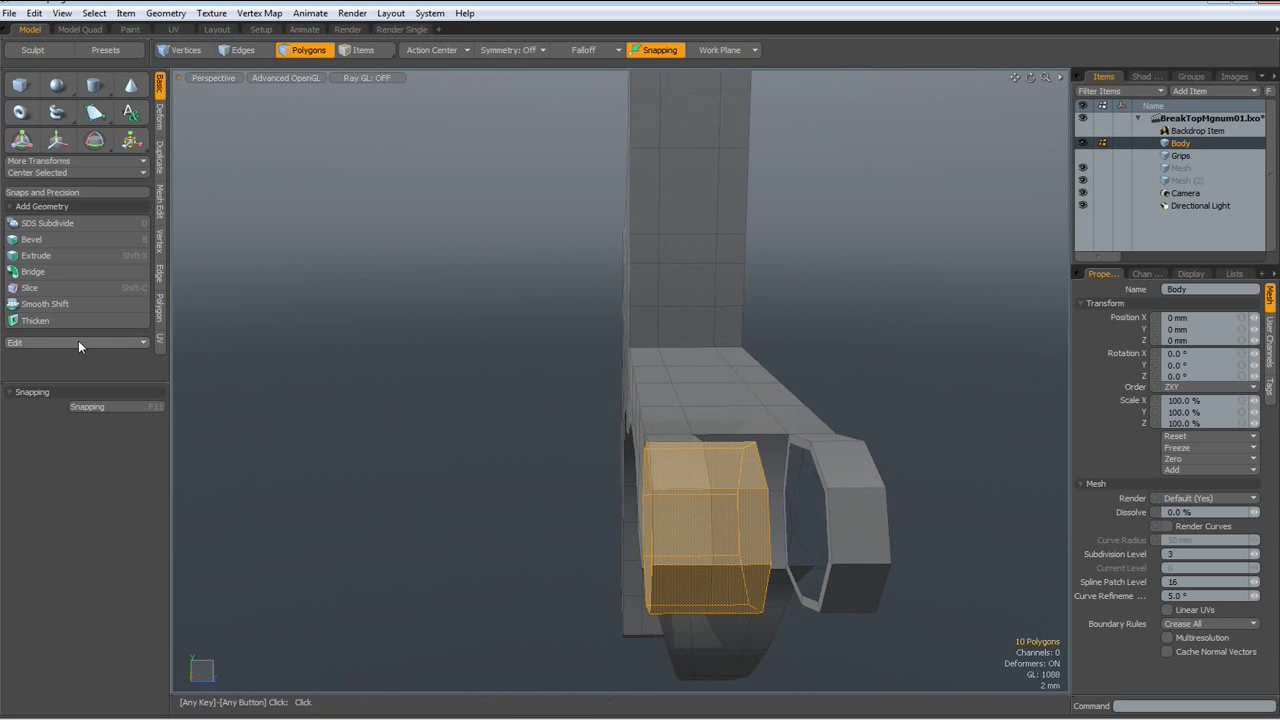
Centre the block along Z with Center Selected and select the whole front block.
click(80, 174)
click(80, 208)
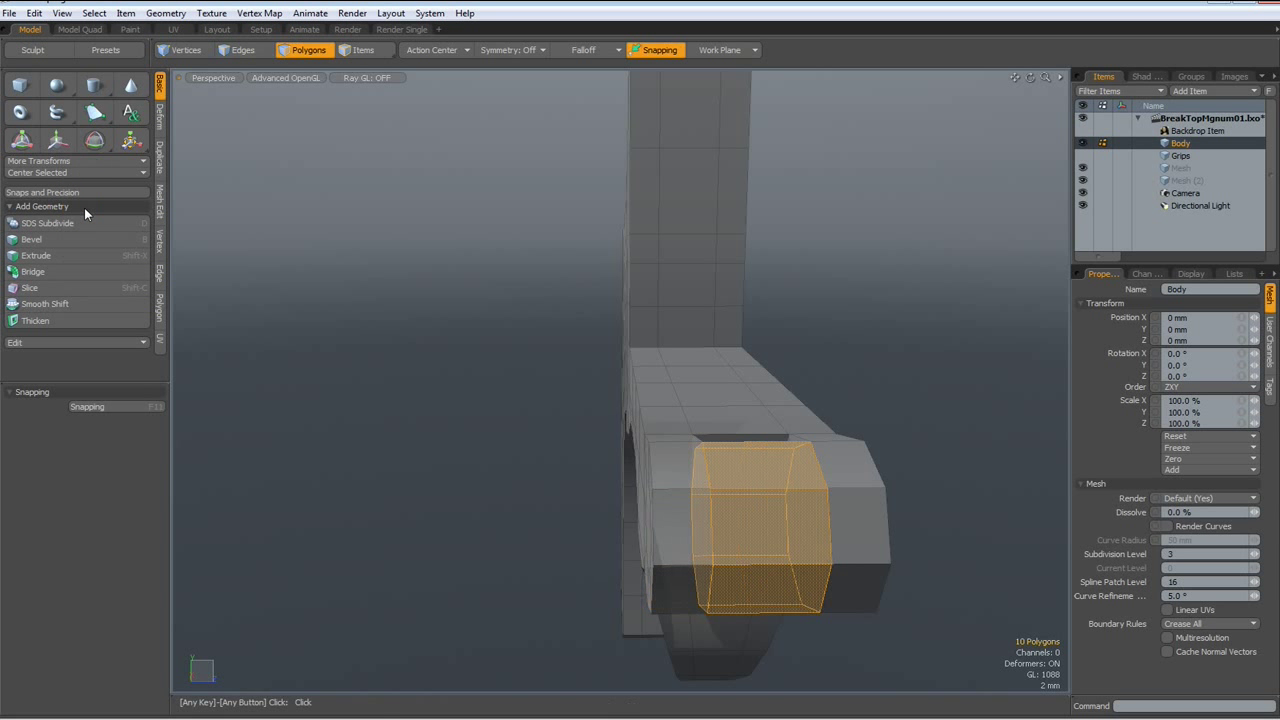
key(1)
mouse_move(448, 364)
alt+mouse_down()
mouse_move(643, 684)
mouse_move(620, 677)
mouse_move(620, 643)
mouse_move(649, 663)
mouse_move(658, 654)
mouse_move(586, 640)
mouse_move(697, 629)
mouse_move(669, 554)
mouse_move(686, 550)
alt+mouse_up()
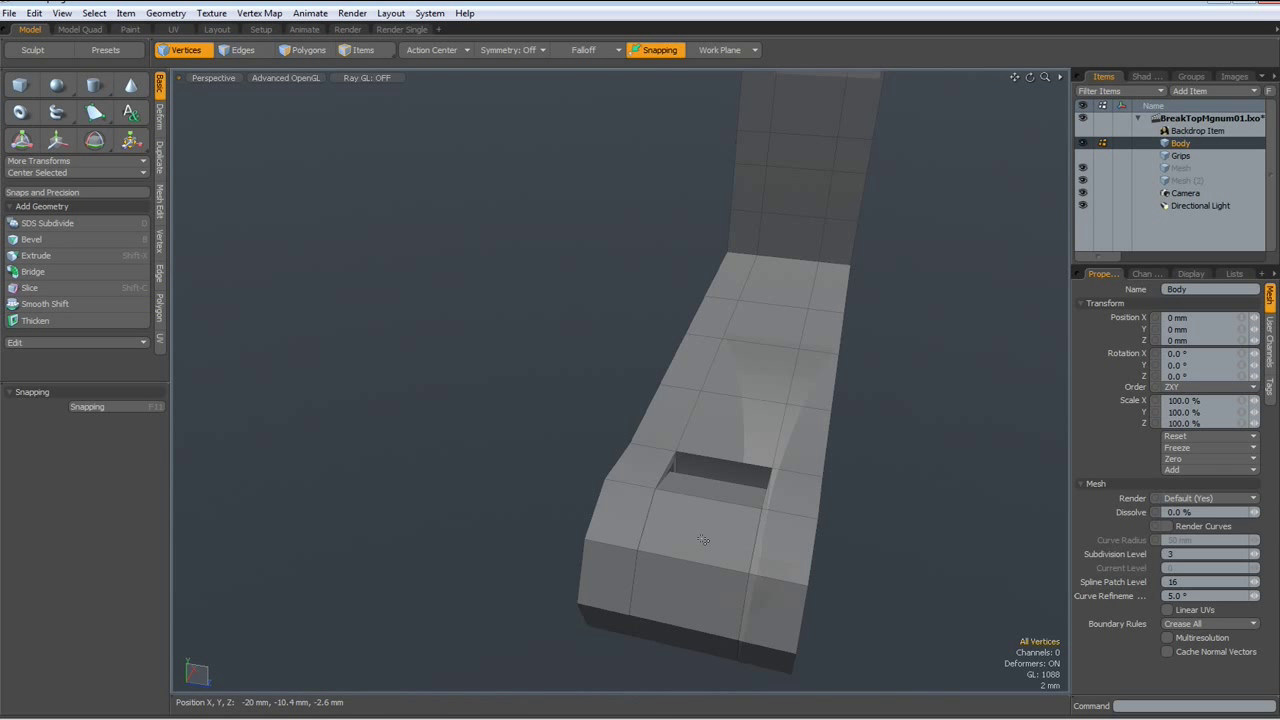
key(3)
double_click(703, 540)
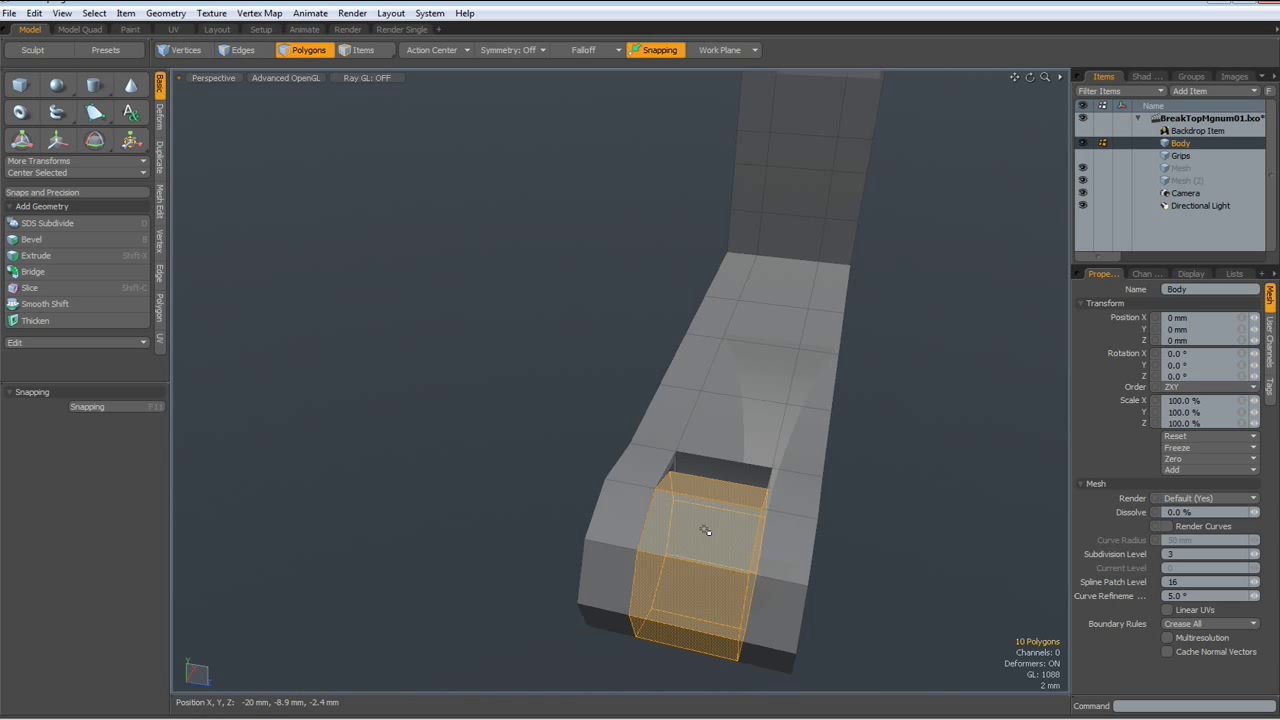
Cut the block out of the body and cap both prong hole loops with new faces.
key(Delete)
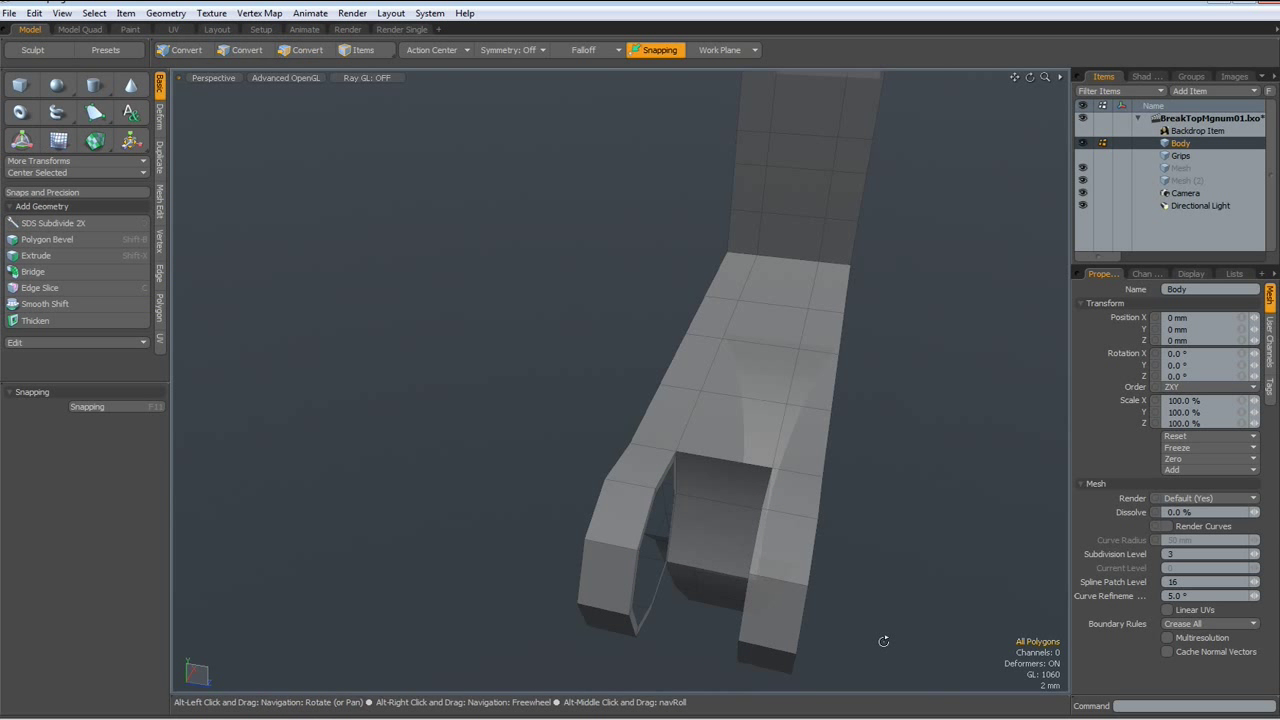
alt+drag(880, 640, 946, 609)
scroll(785, 481, up, 5)
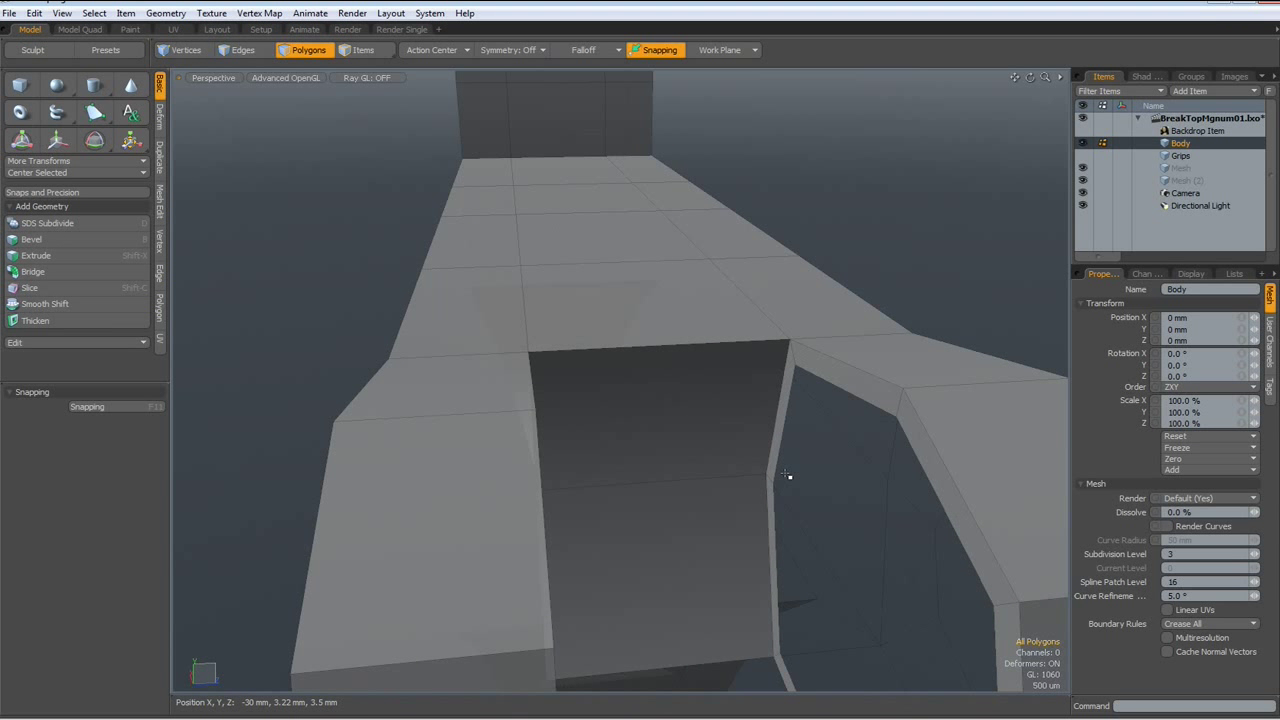
key(2)
double_click(779, 480)
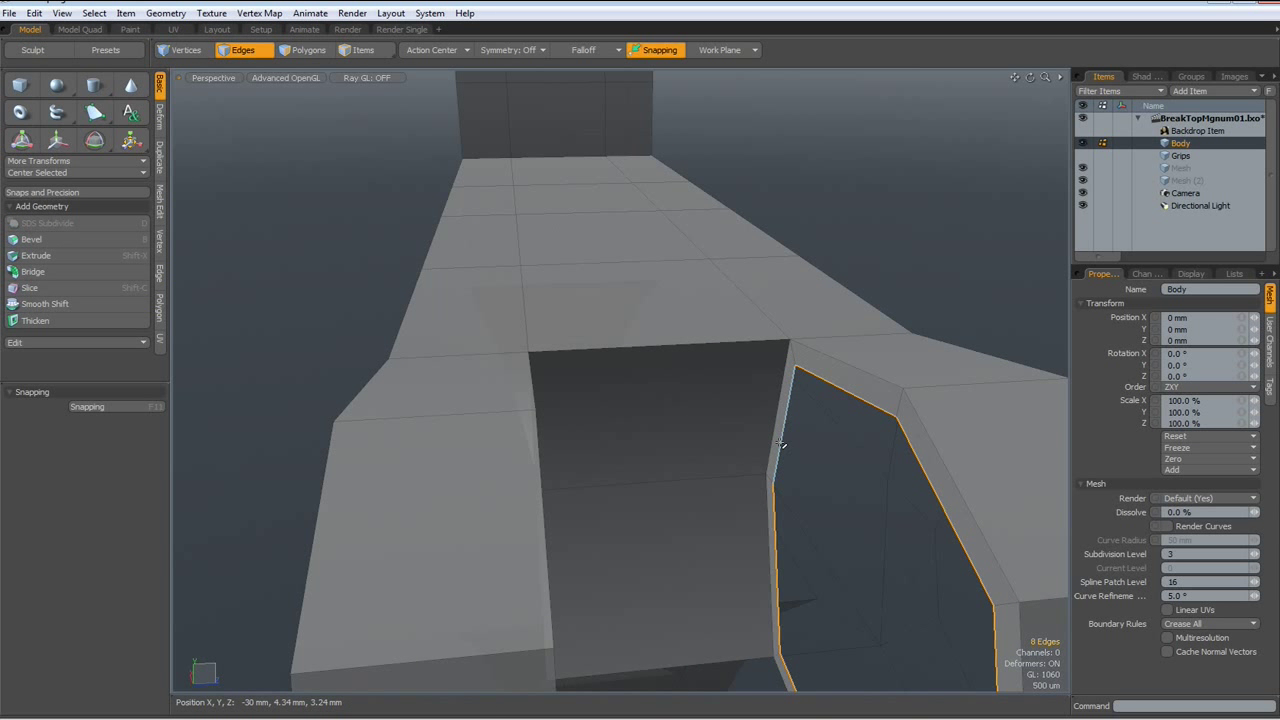
alt+drag(785, 512, 714, 520)
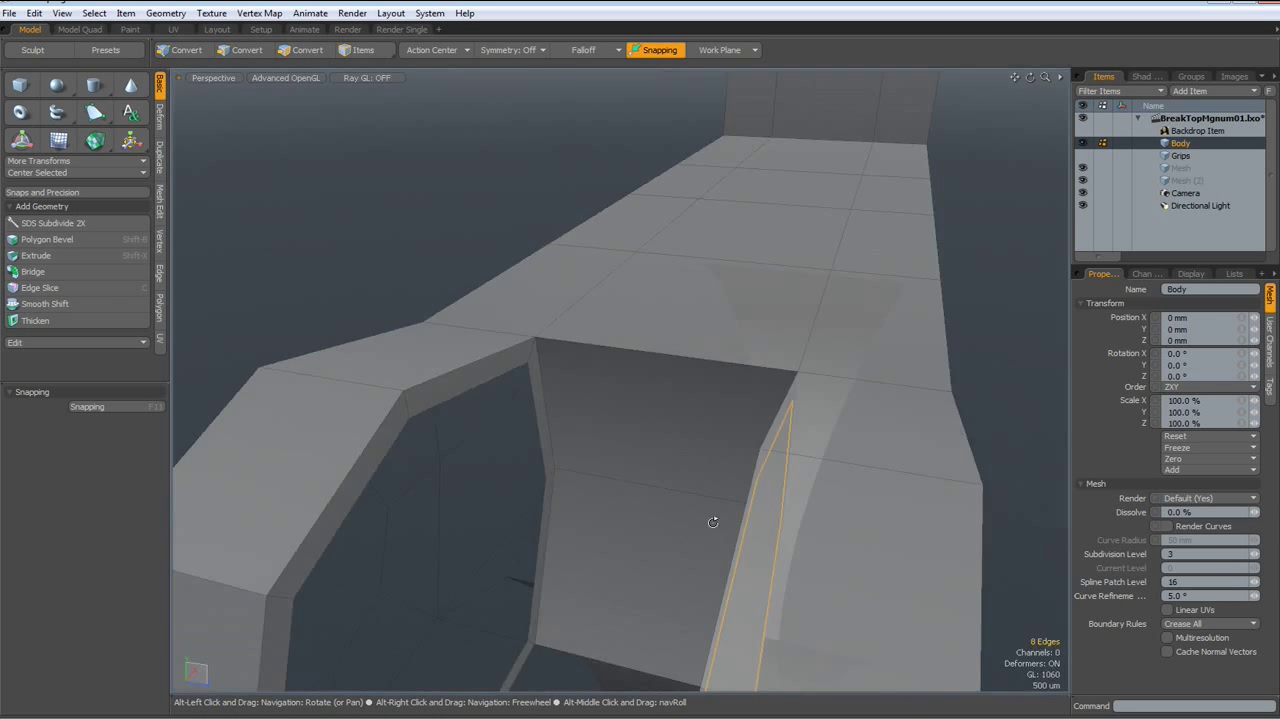
shift+double_click(536, 416)
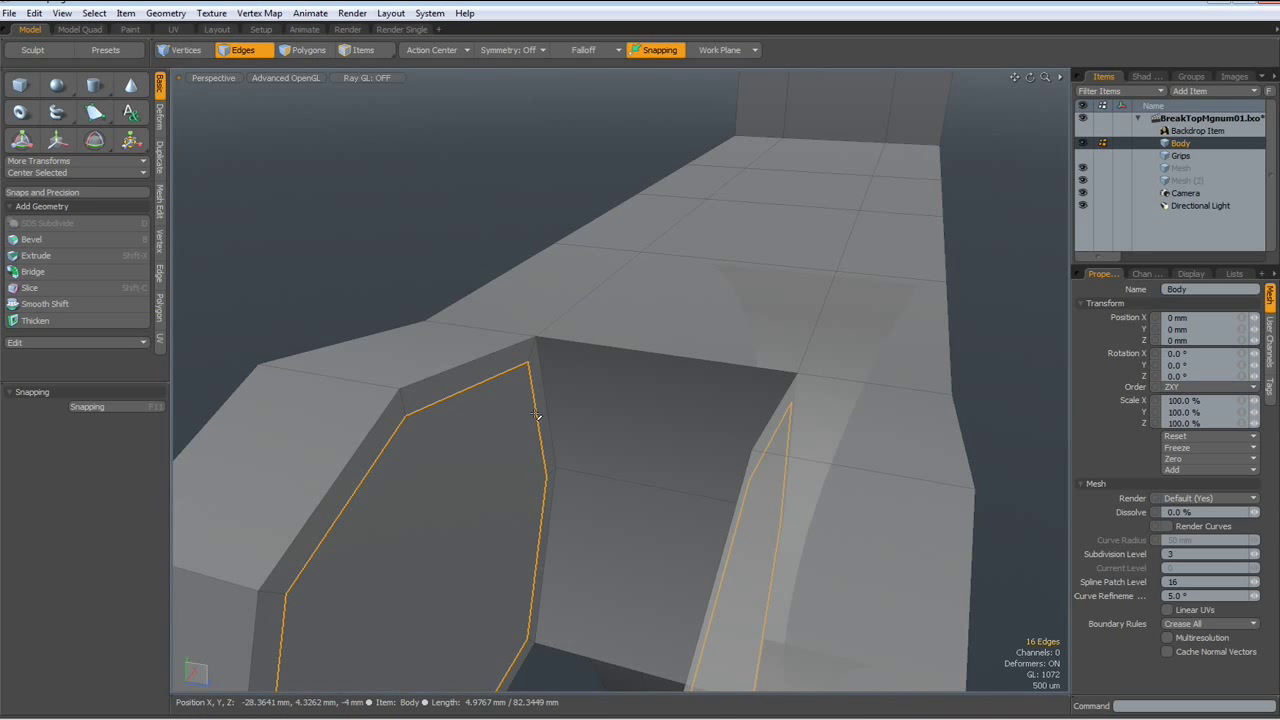
scroll(587, 514, down, 5)
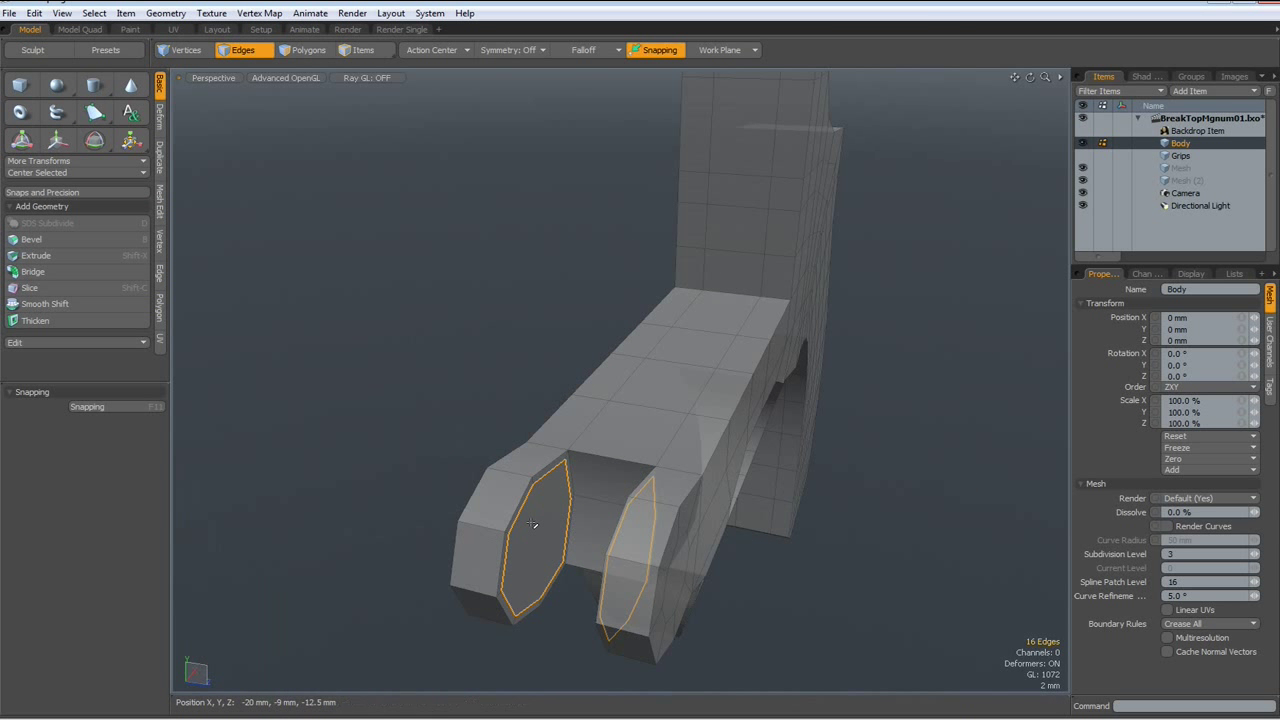
key(p)
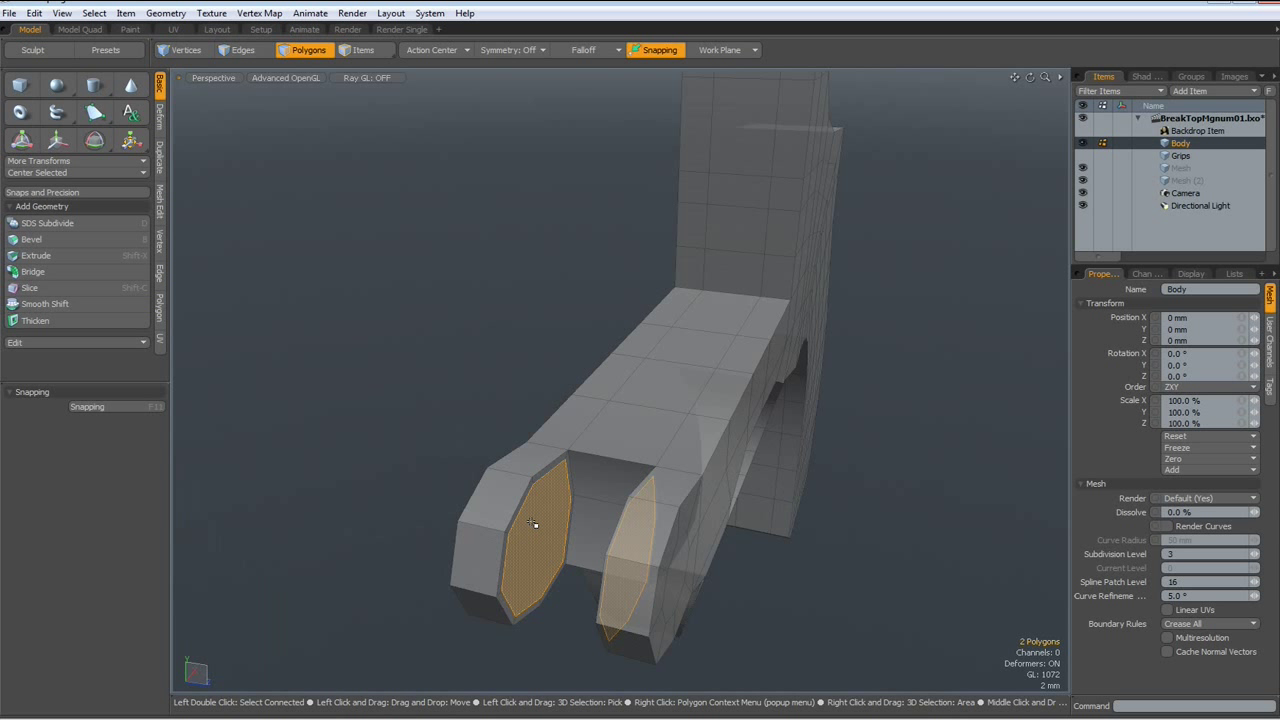
Inset both caps 3.18 mm, delete the centres into octagonal holes, and paste the block back.
key(b)
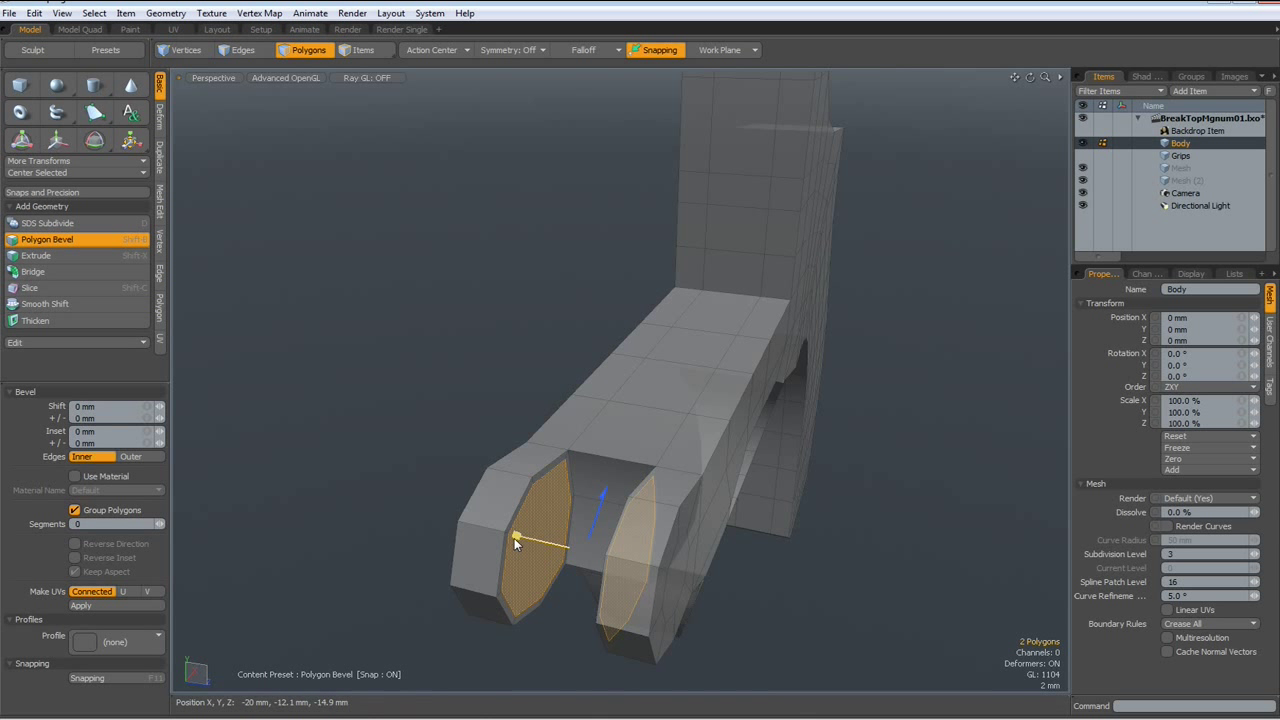
mouse_move(516, 540)
mouse_down()
mouse_move(560, 540)
mouse_move(548, 541)
mouse_up()
key(Delete)
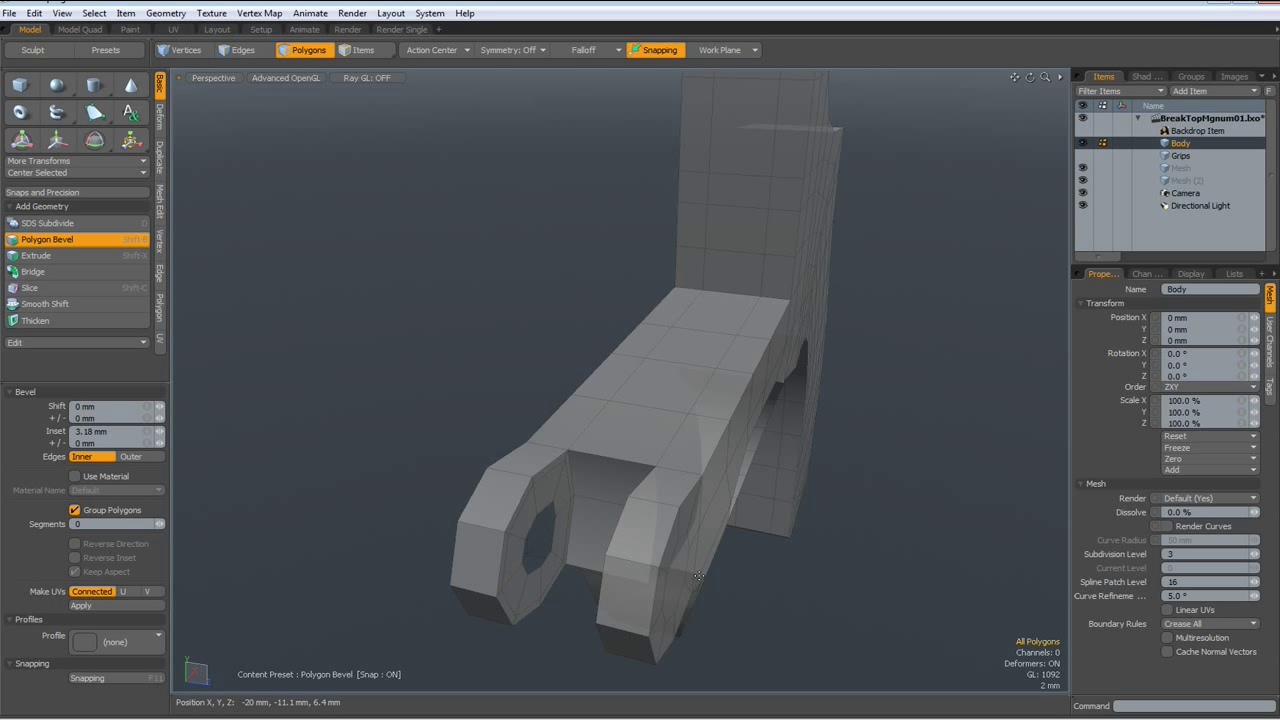
key(ctrl+b)
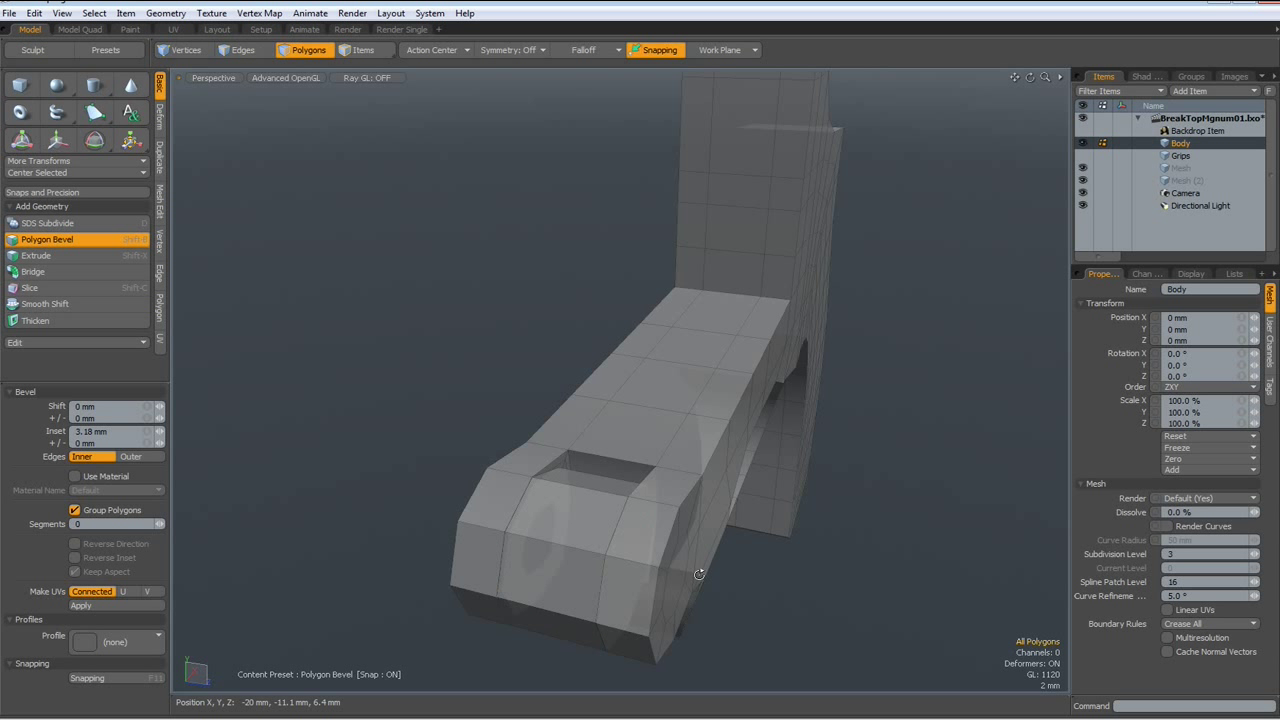
mouse_move(699, 574)
alt+mouse_down()
mouse_move(587, 491)
mouse_move(361, 526)
mouse_move(587, 486)
alt+mouse_up()
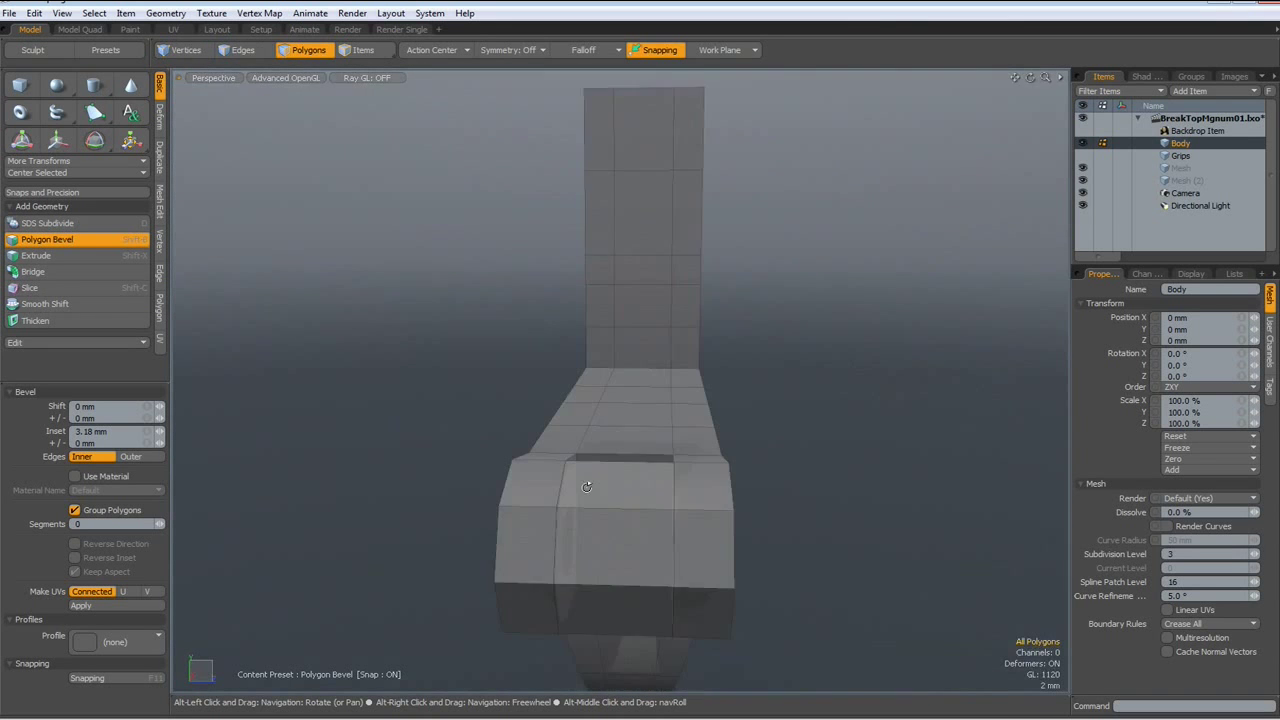
Preview the body smoothed, then return to the cage in a three-quarter front view.
key(shift+Tab)
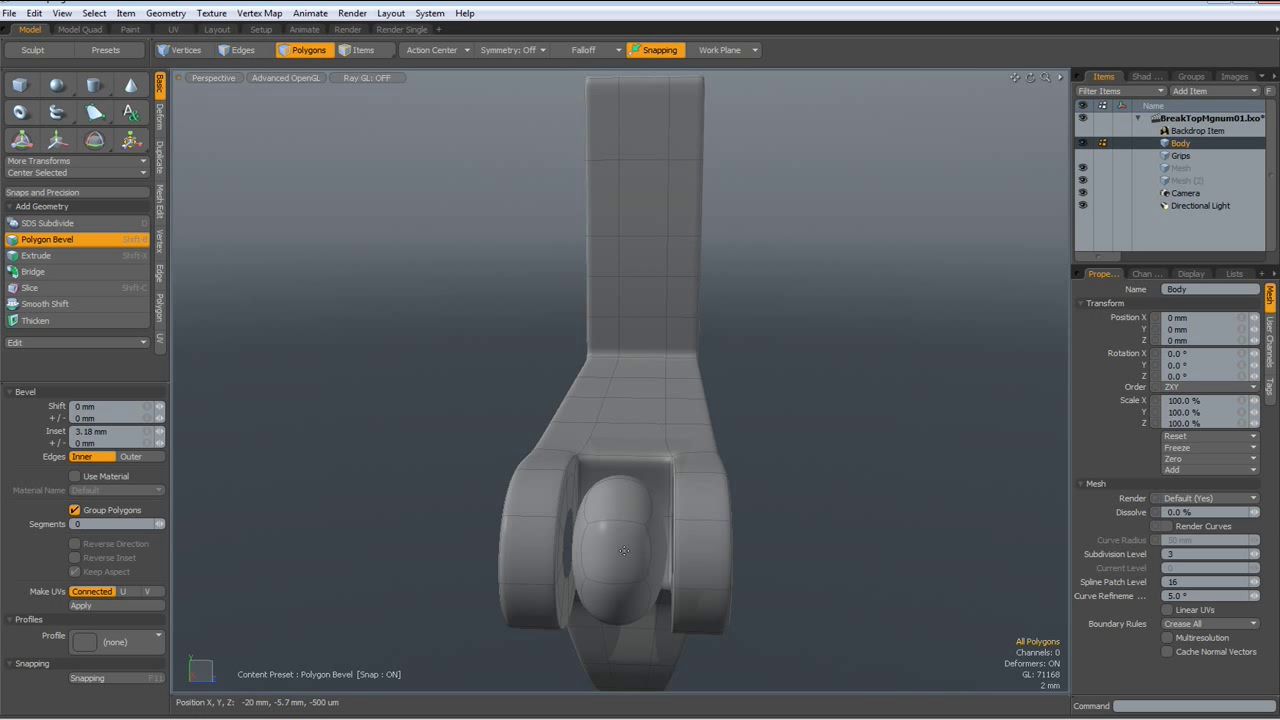
key(space)
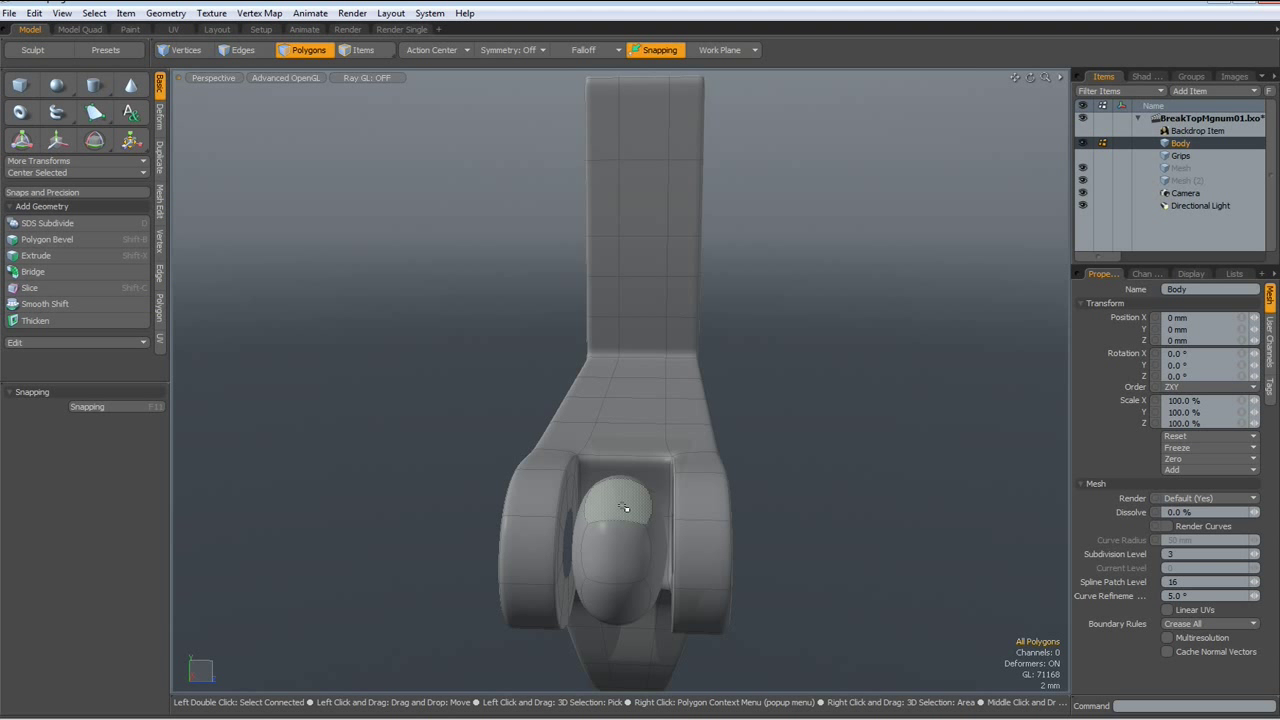
key(Tab)
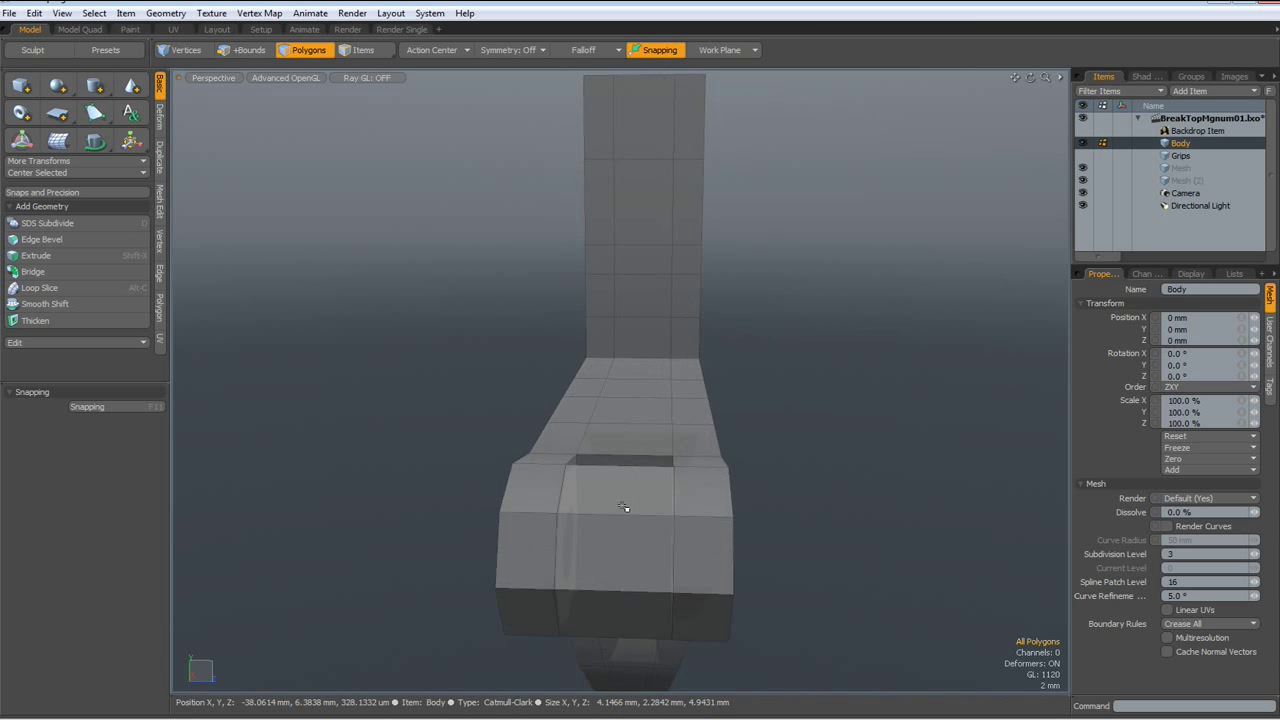
mouse_move(629, 509)
alt+mouse_down()
mouse_move(782, 614)
mouse_move(601, 530)
alt+mouse_up()
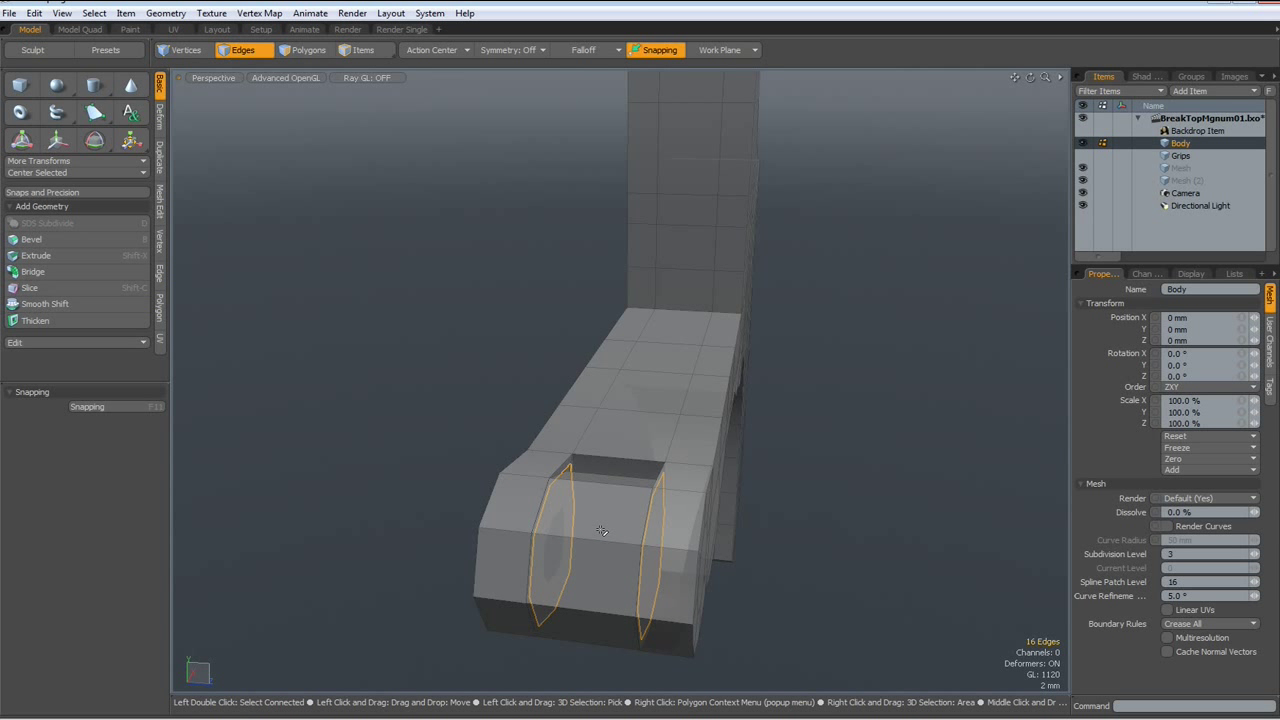
key(w)
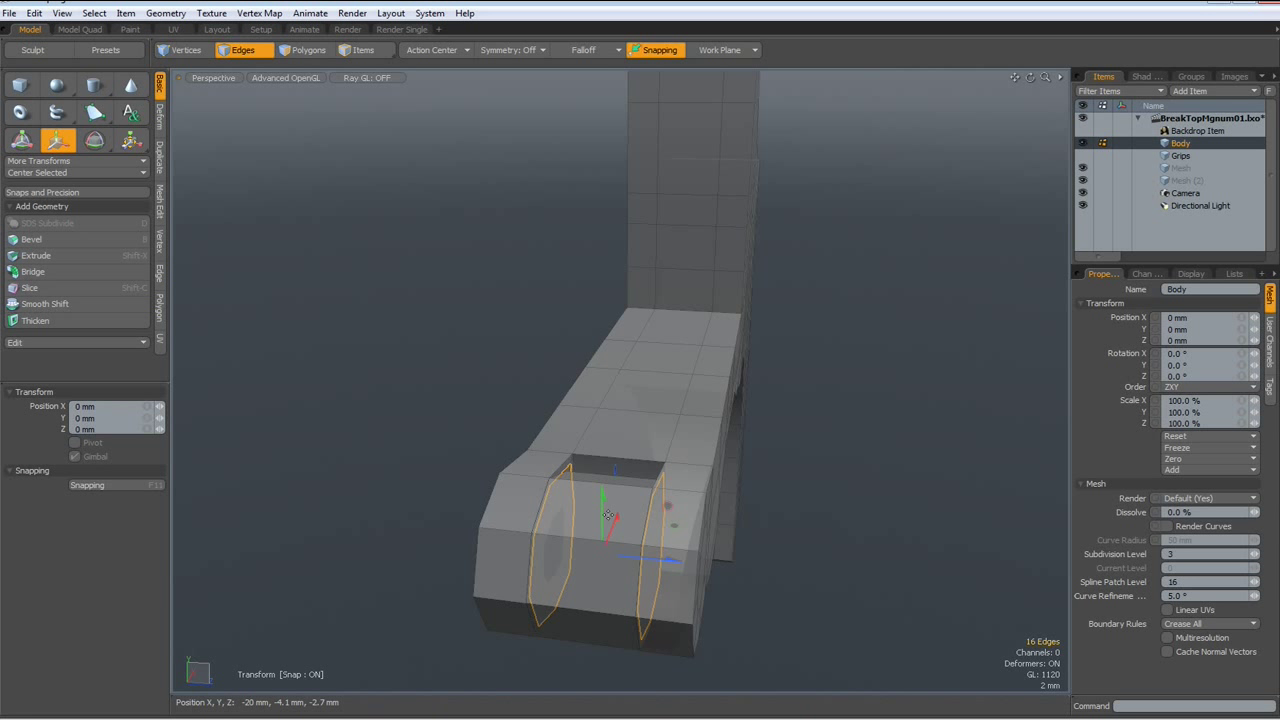
key(space)
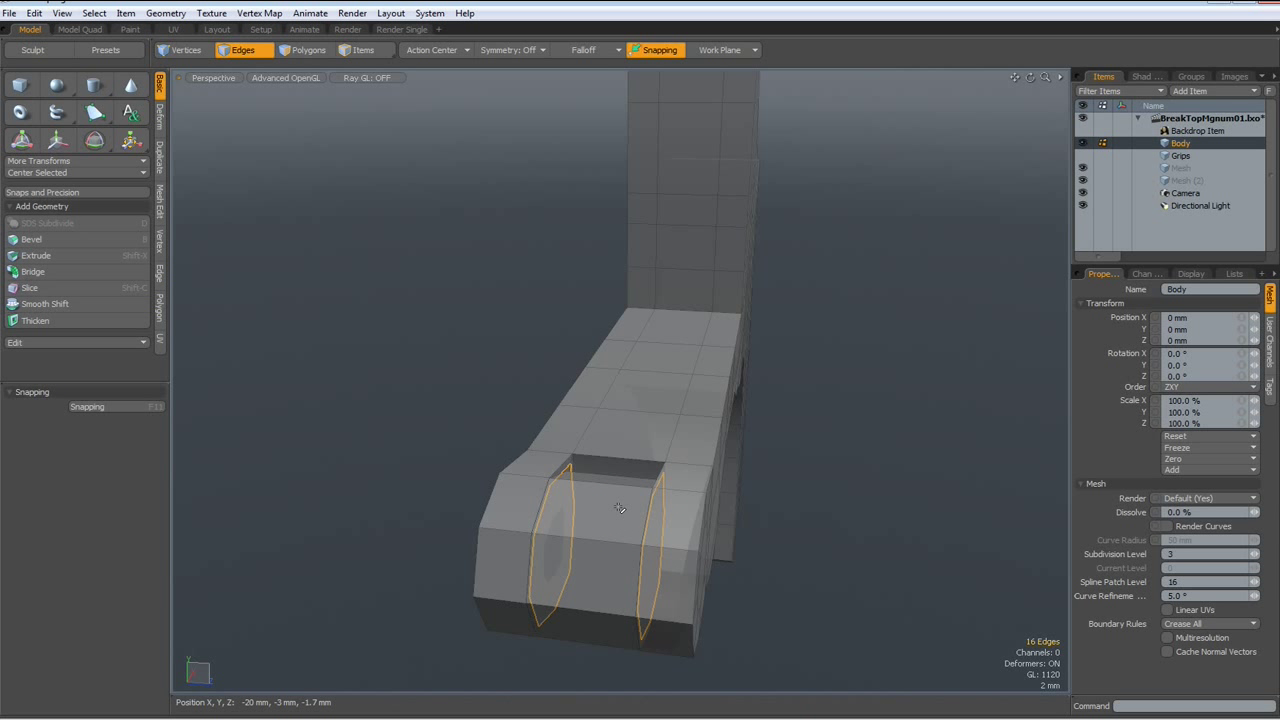
Slide the polygon ring between the two loops off the body as a separate block.
key(3)
key(w)
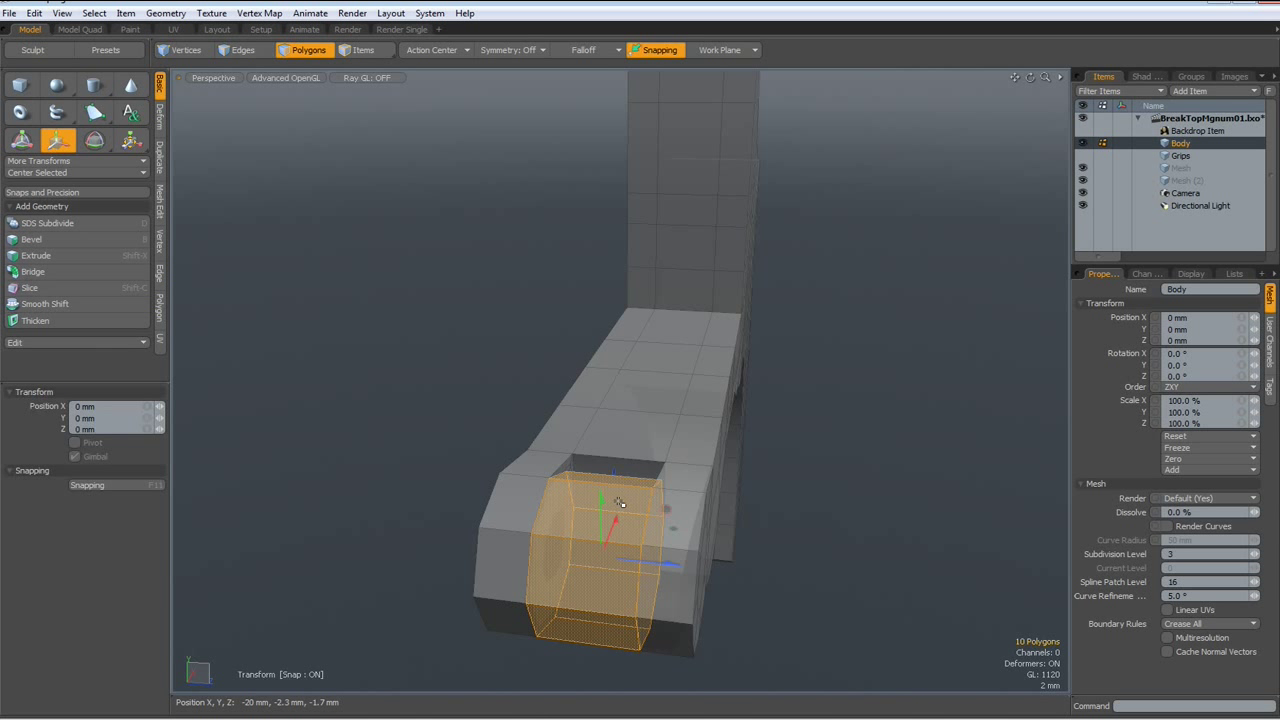
drag(676, 503, 419, 553)
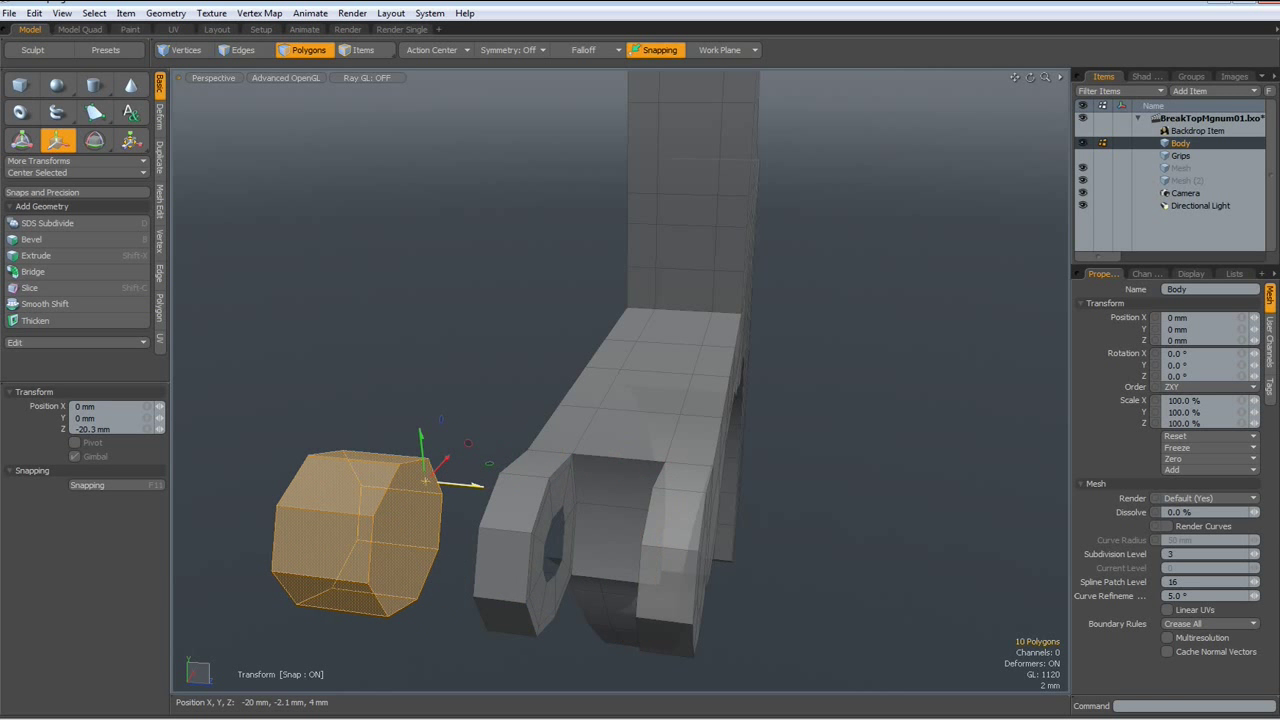
key(space)
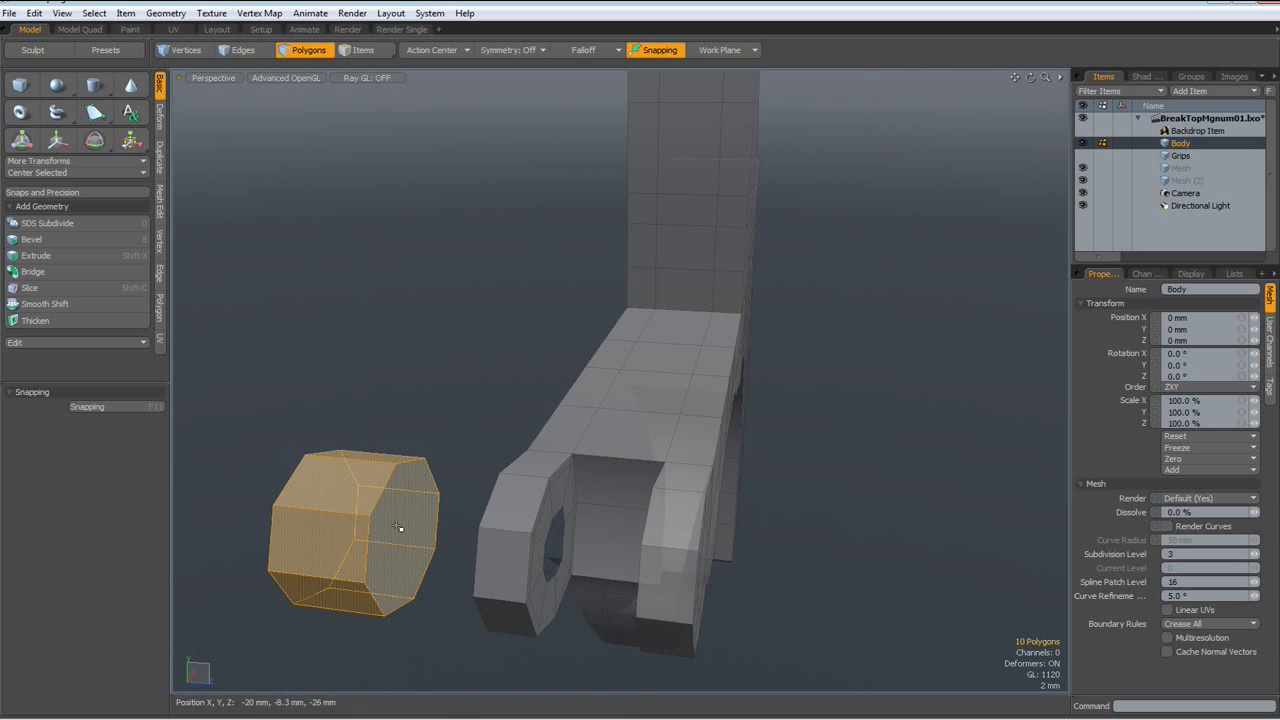
click(294, 600)
mouse_move(294, 600)
alt+mouse_down()
mouse_move(543, 527)
mouse_move(529, 529)
mouse_move(671, 531)
alt+mouse_up()
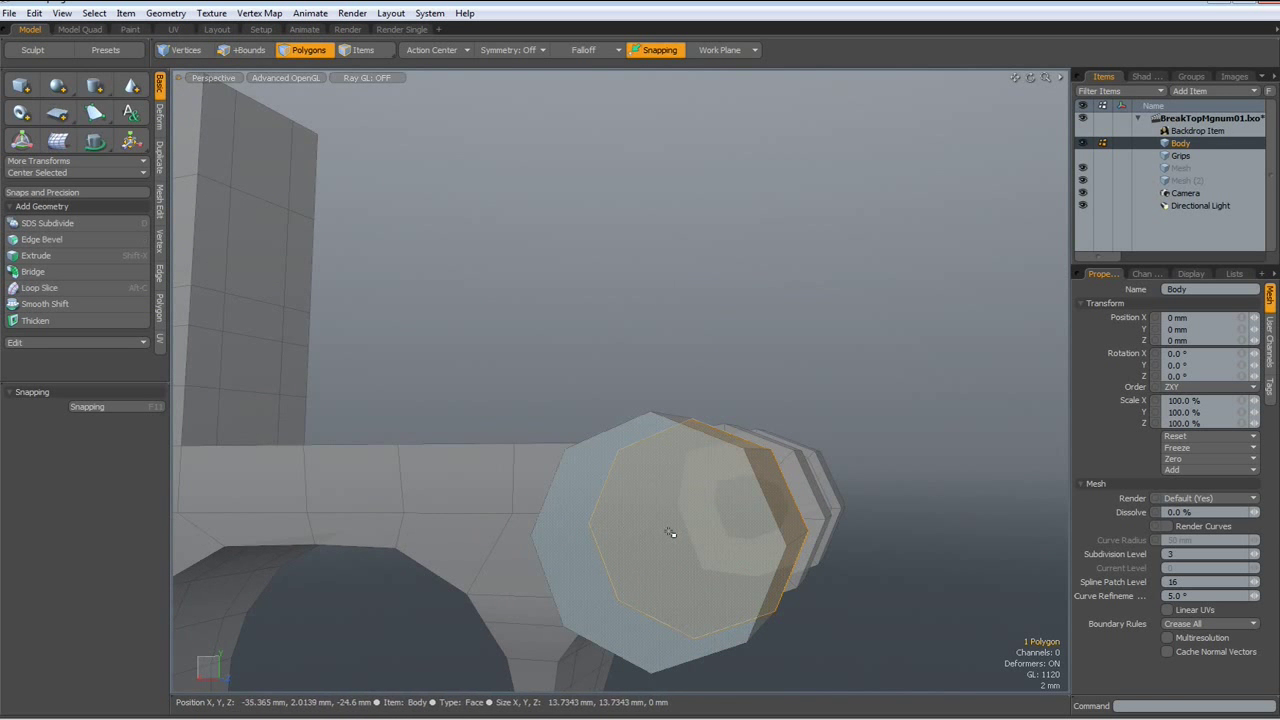
Inset both end caps of the detached block by 2.28 mm and delete them.
mouse_move(645, 573)
alt+mouse_down()
mouse_move(623, 580)
mouse_move(646, 583)
alt+mouse_up()
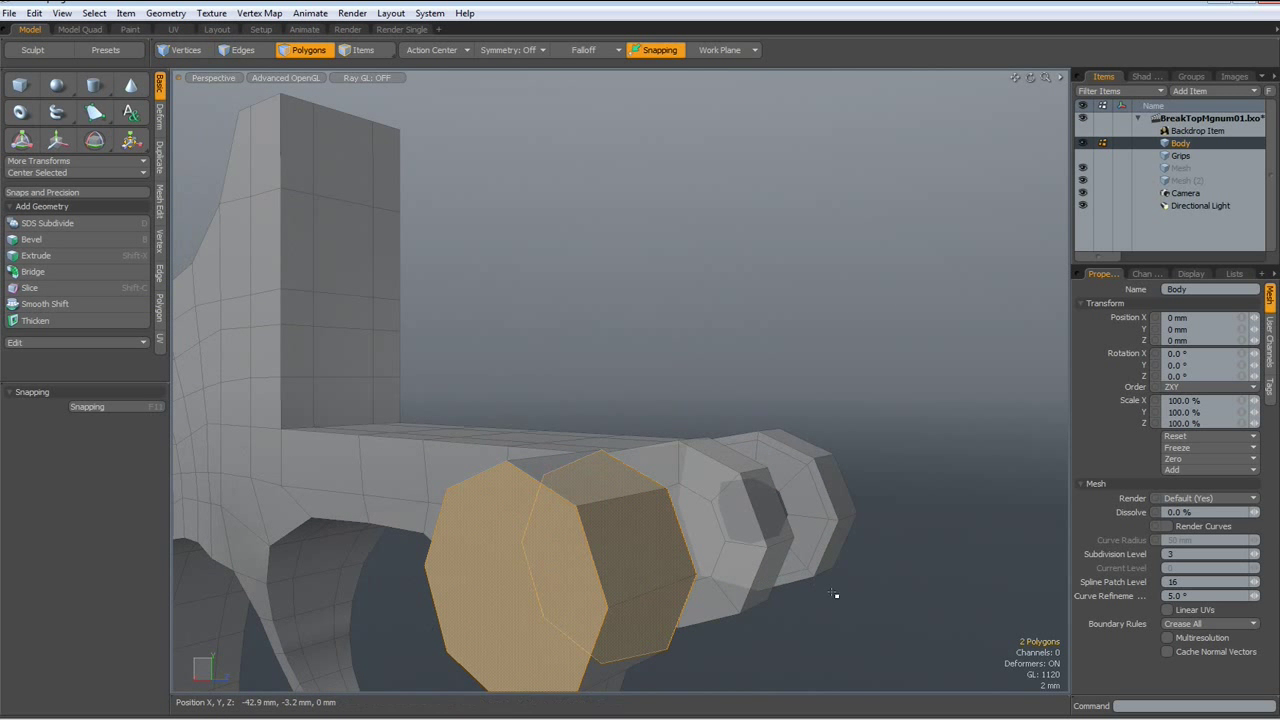
key(shift+b)
drag(480, 597, 500, 598)
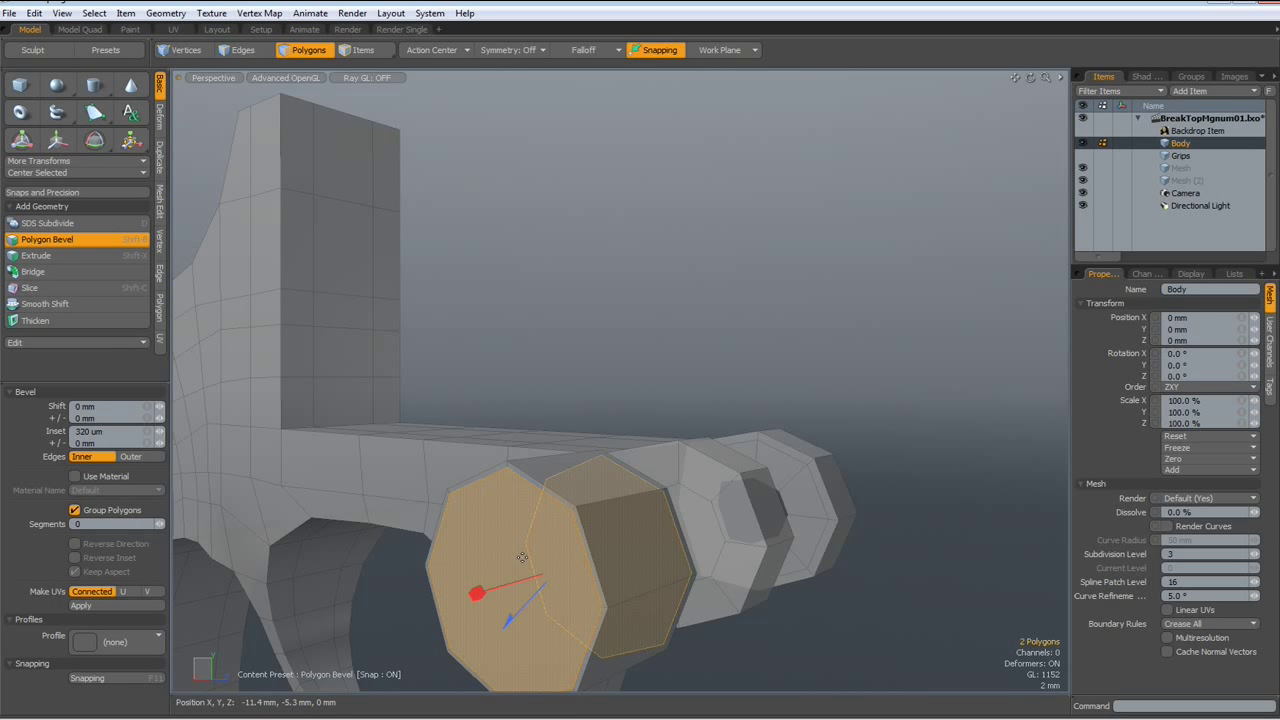
key(space)
key(shift+b)
drag(620, 558, 485, 594)
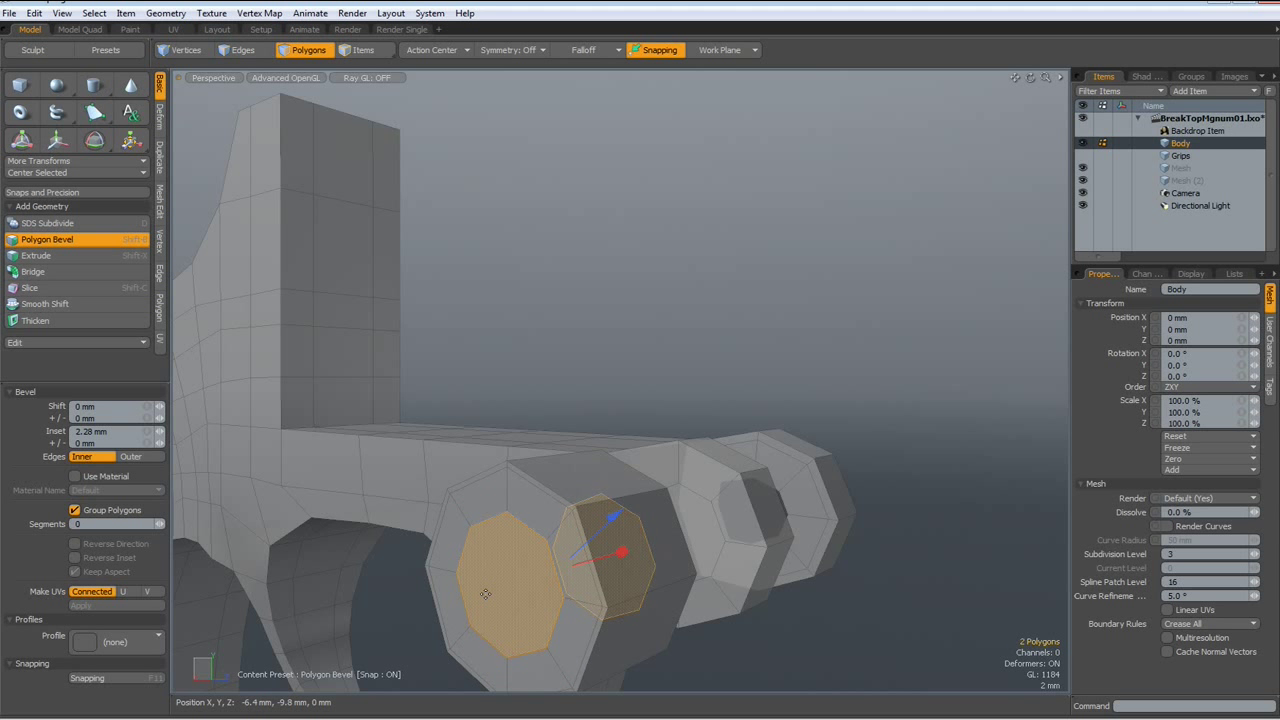
key(Delete)
Slice two edge loops near the block's ends with Loop Slice Count 2 at about 8.5%.
key(shift+Tab)
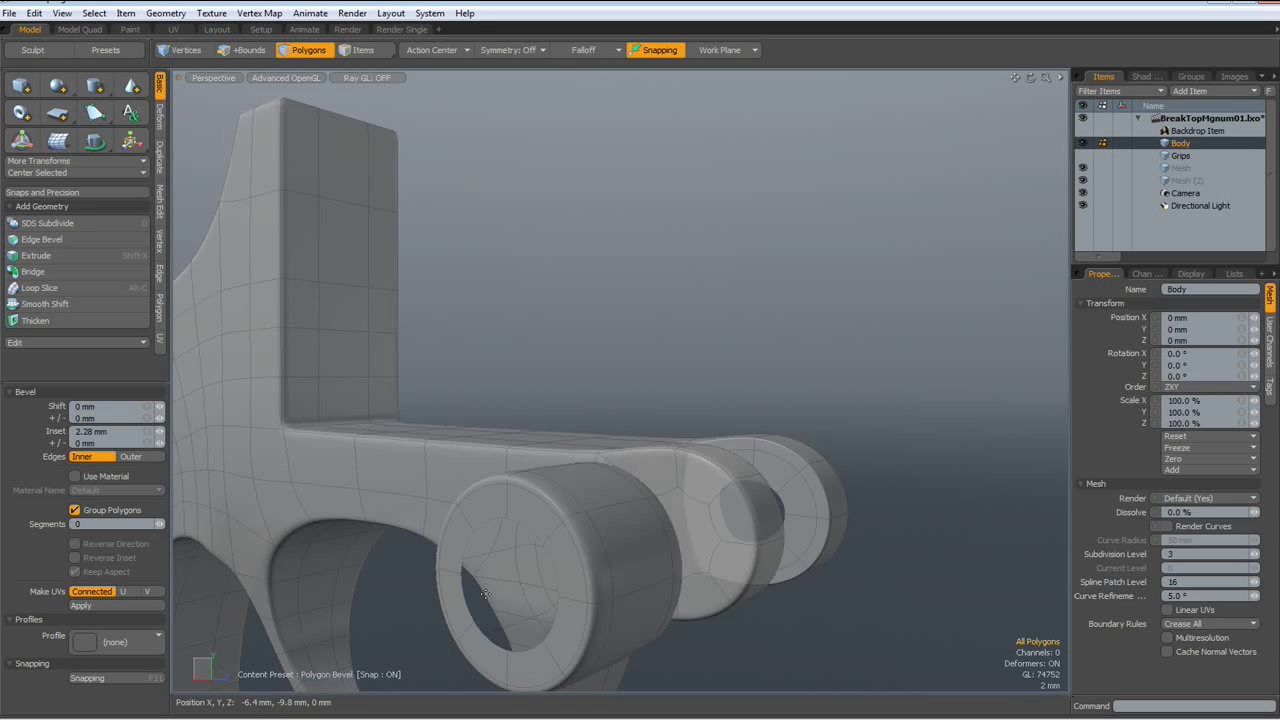
key(shift+Tab)
alt+drag(485, 594, 391, 535)
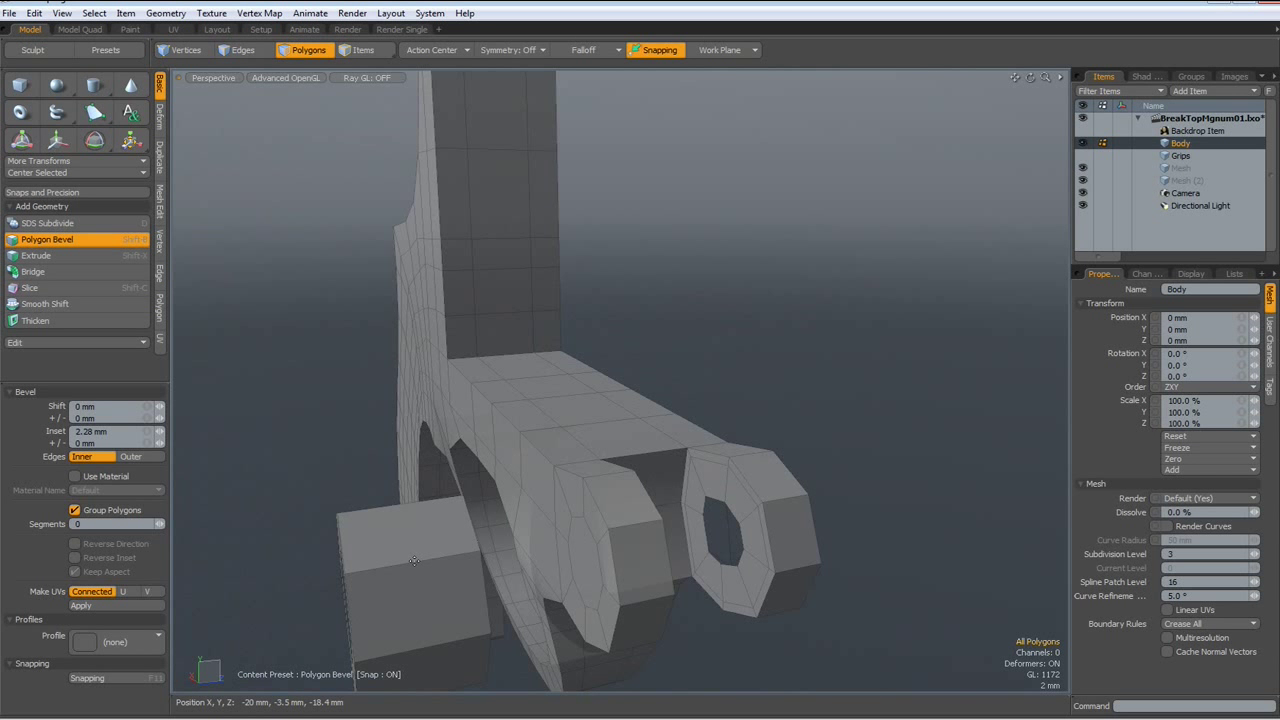
key(space)
key(2)
key(alt+c)
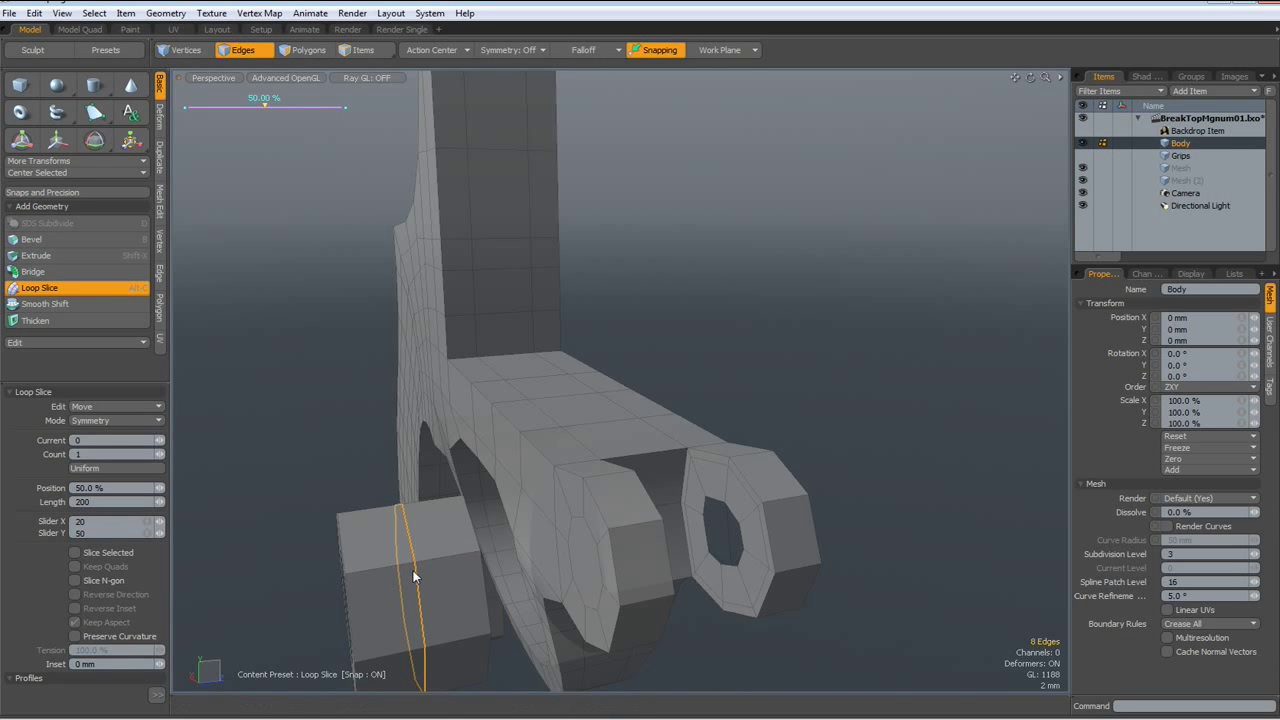
click(160, 454)
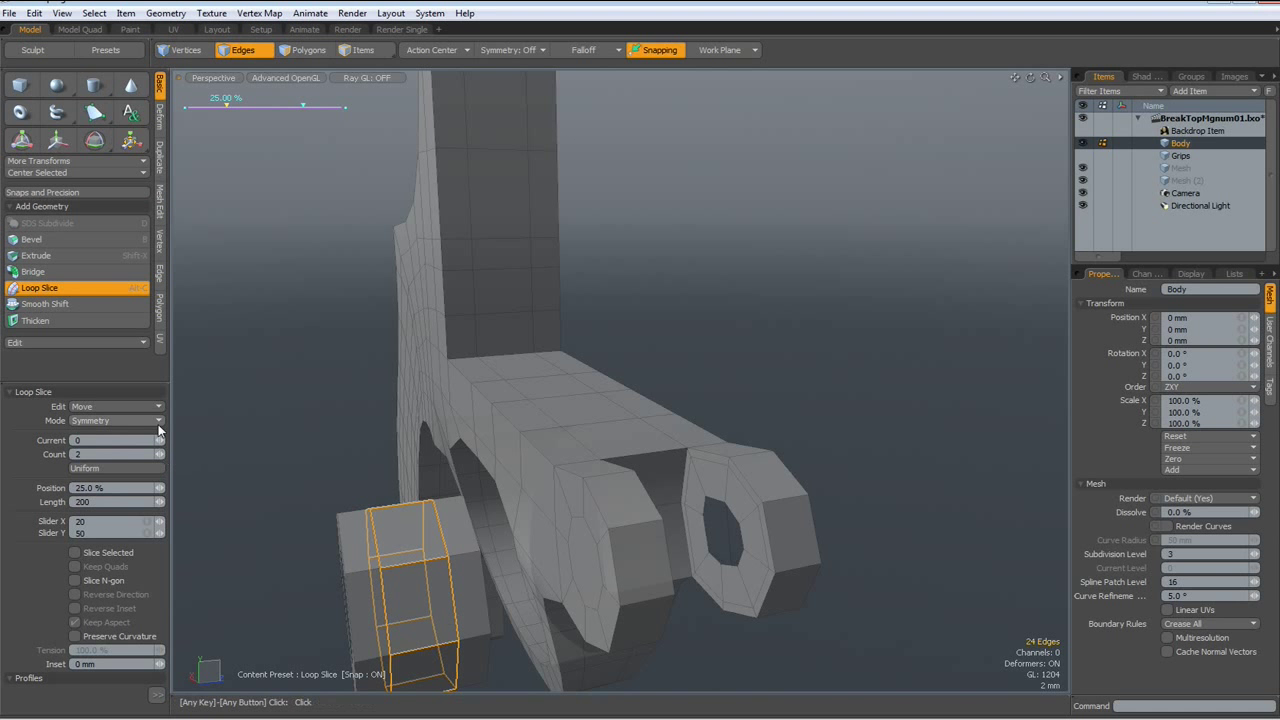
drag(330, 392, 310, 392)
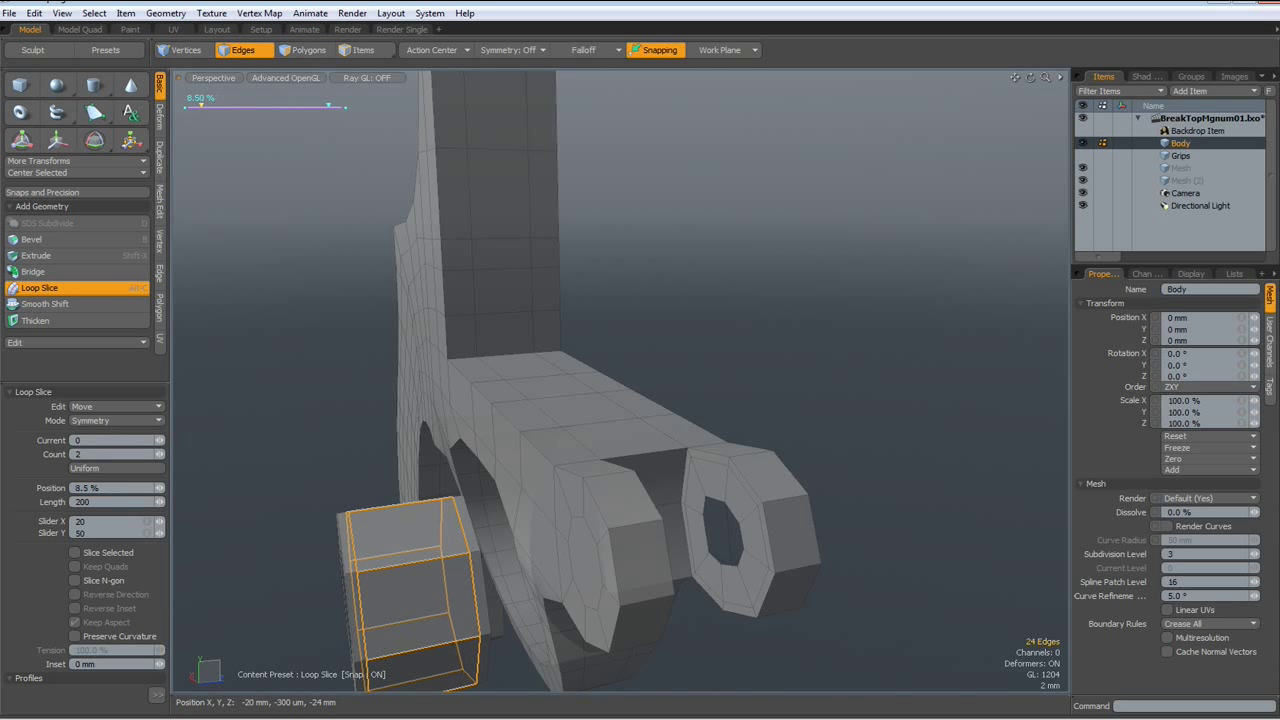
Select the whole hollow cylinder and centre it in the front opening with Center Selected > All.
key(space)
click(308, 372)
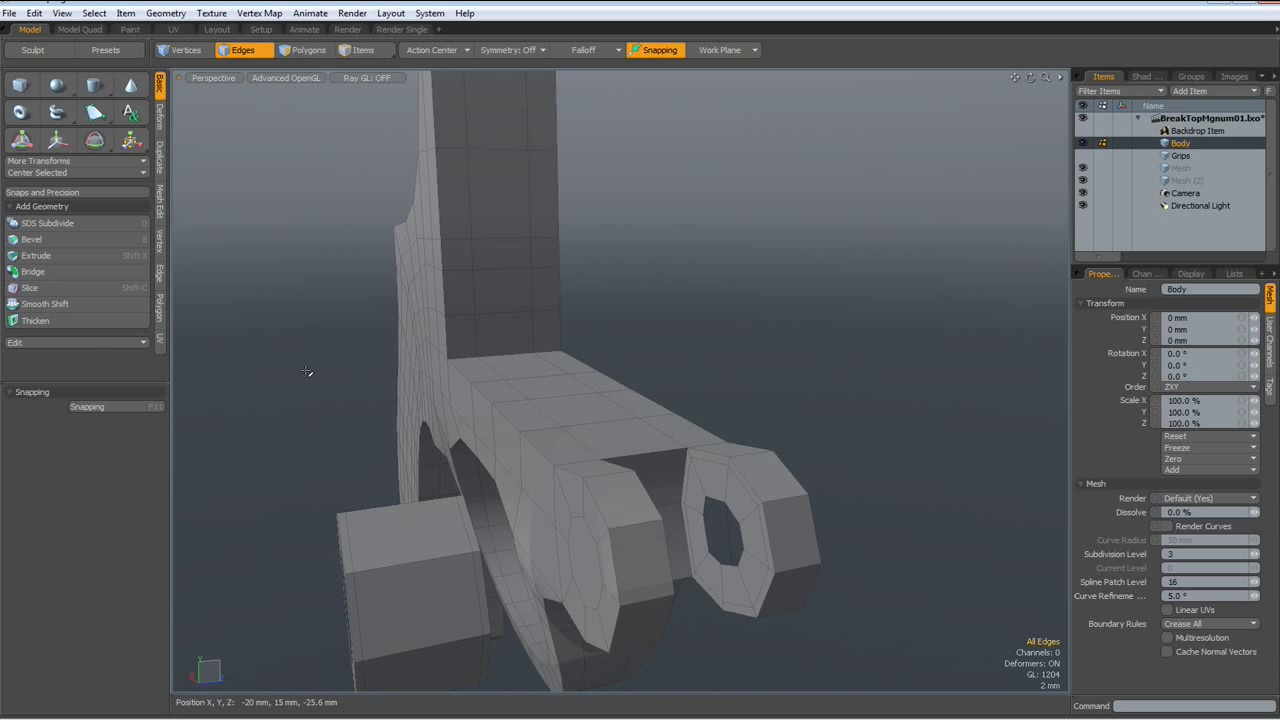
key(Tab)
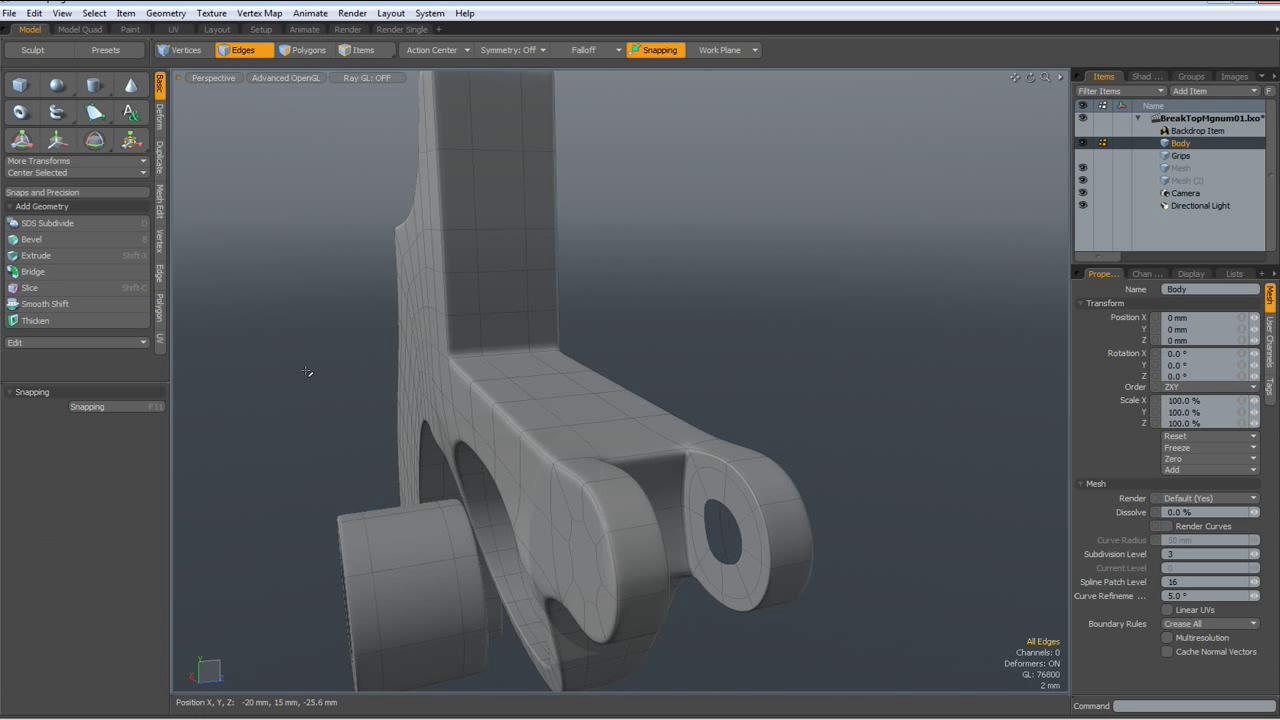
key(3)
double_click(408, 548)
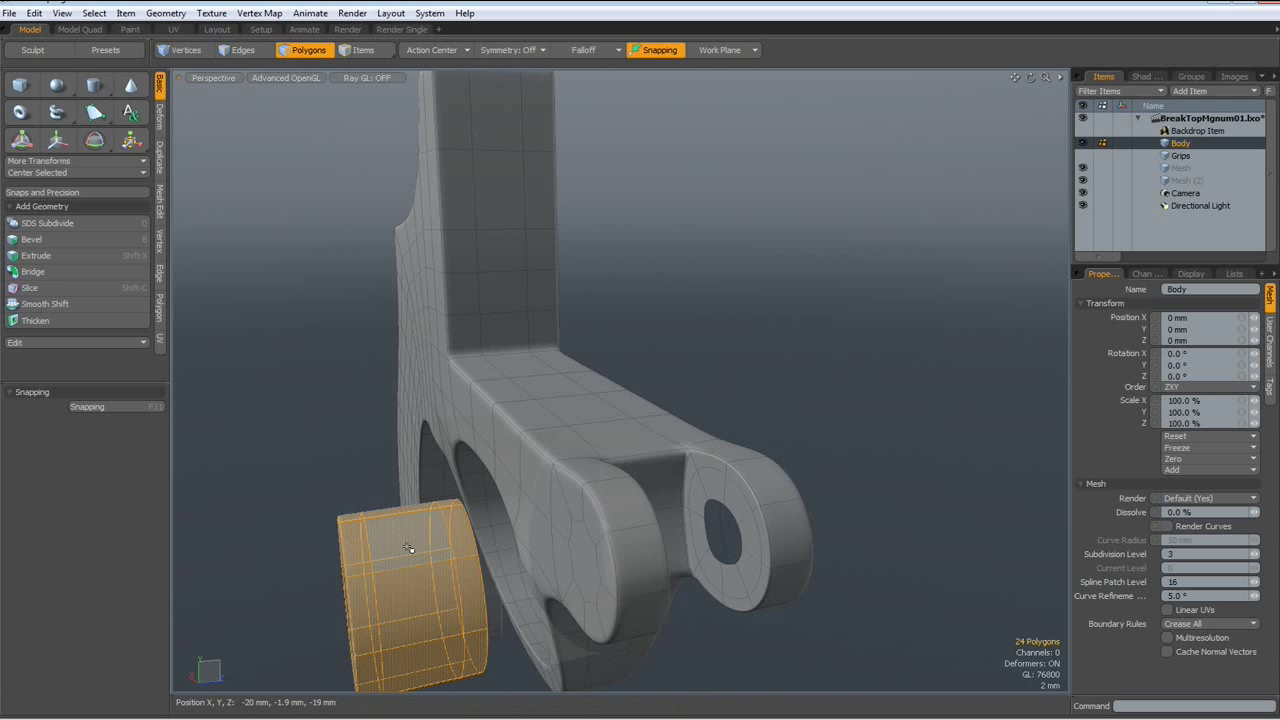
key(bracketright)
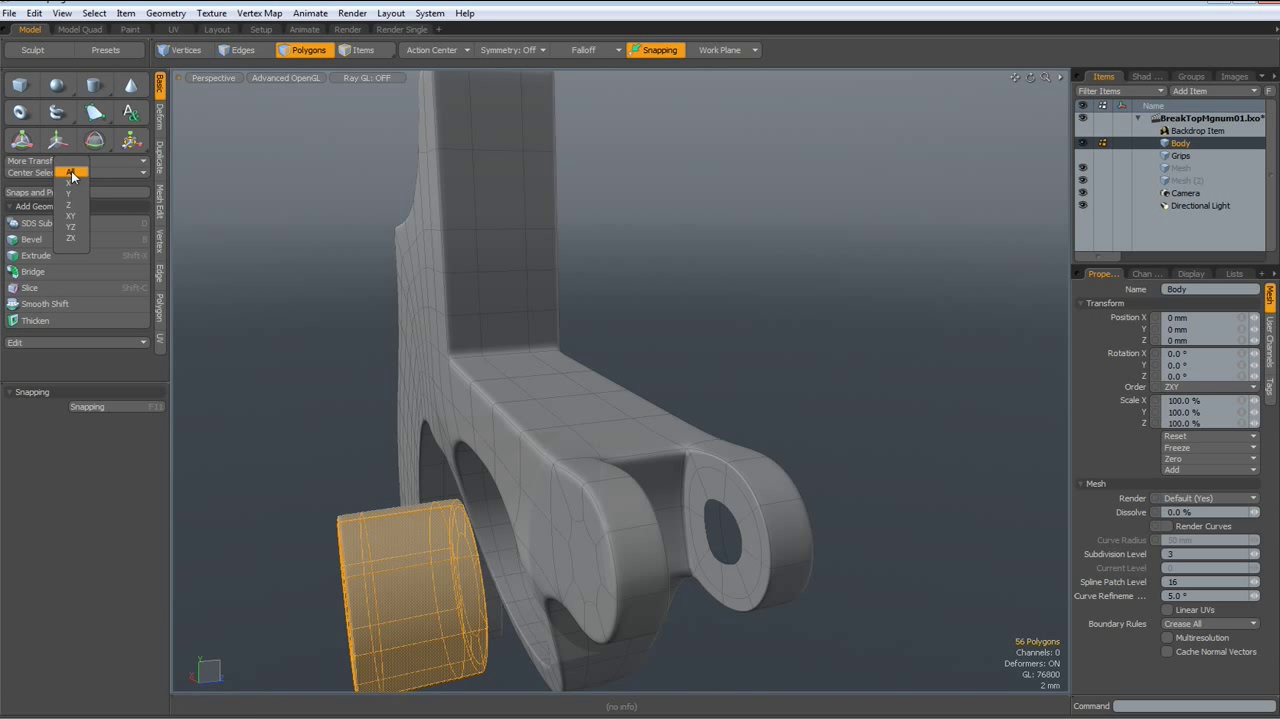
click(70, 204)
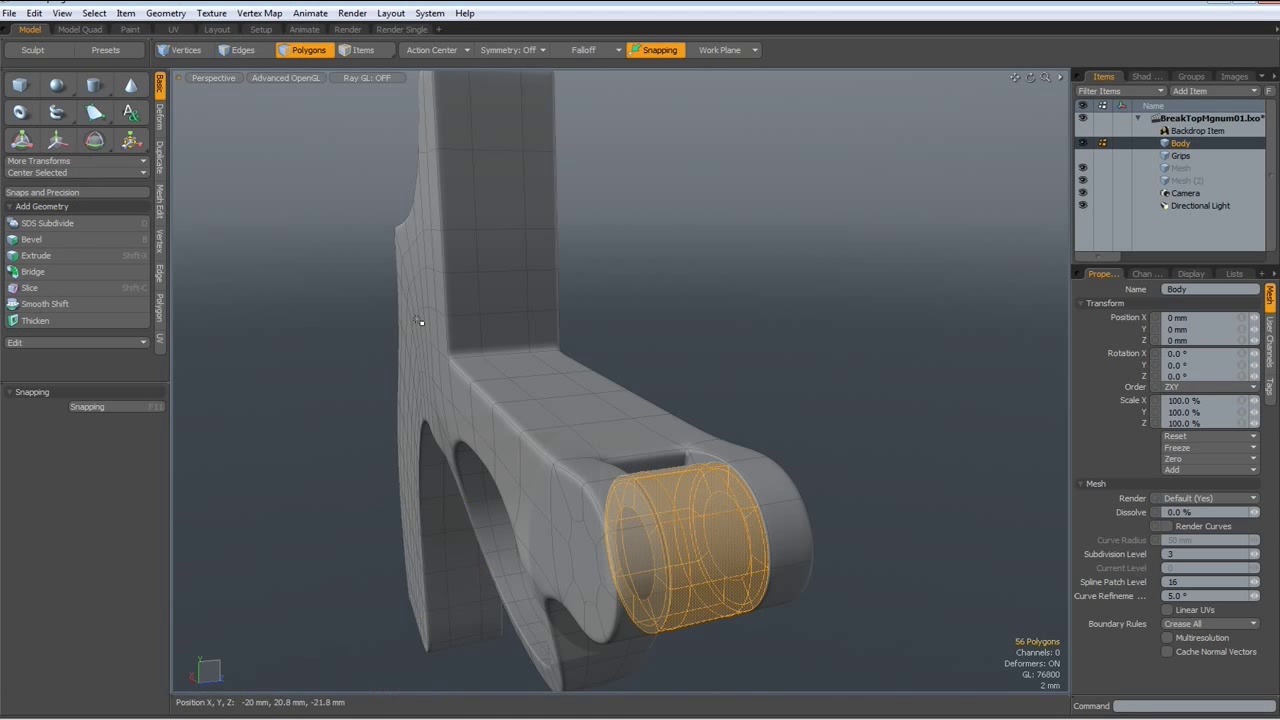
click(800, 384)
mouse_move(929, 446)
alt+mouse_down()
mouse_move(831, 466)
mouse_move(820, 412)
mouse_move(788, 555)
alt+mouse_up()
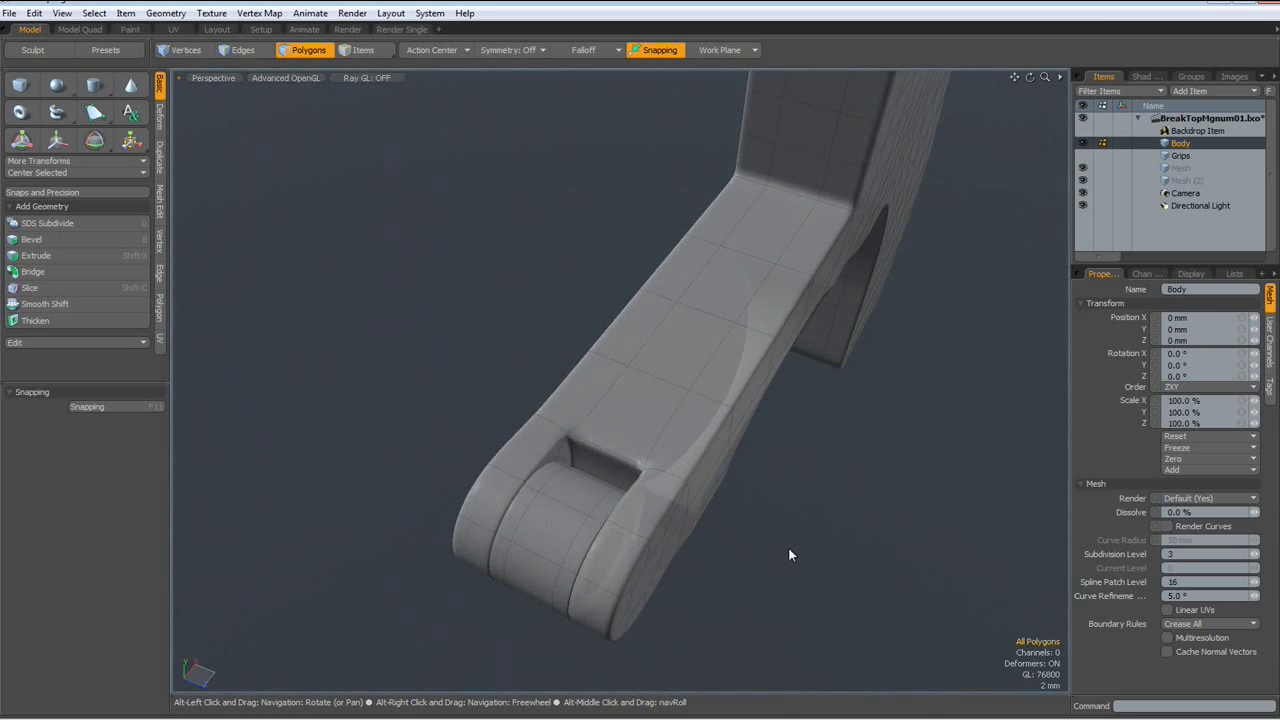
Turn off smoothing, unhide the Backdrop Item photo, and orbit to a side-on view over it.
key(Tab)
mouse_move(786, 630)
alt+mouse_down()
mouse_move(716, 618)
mouse_move(617, 557)
mouse_move(657, 571)
alt+mouse_up()
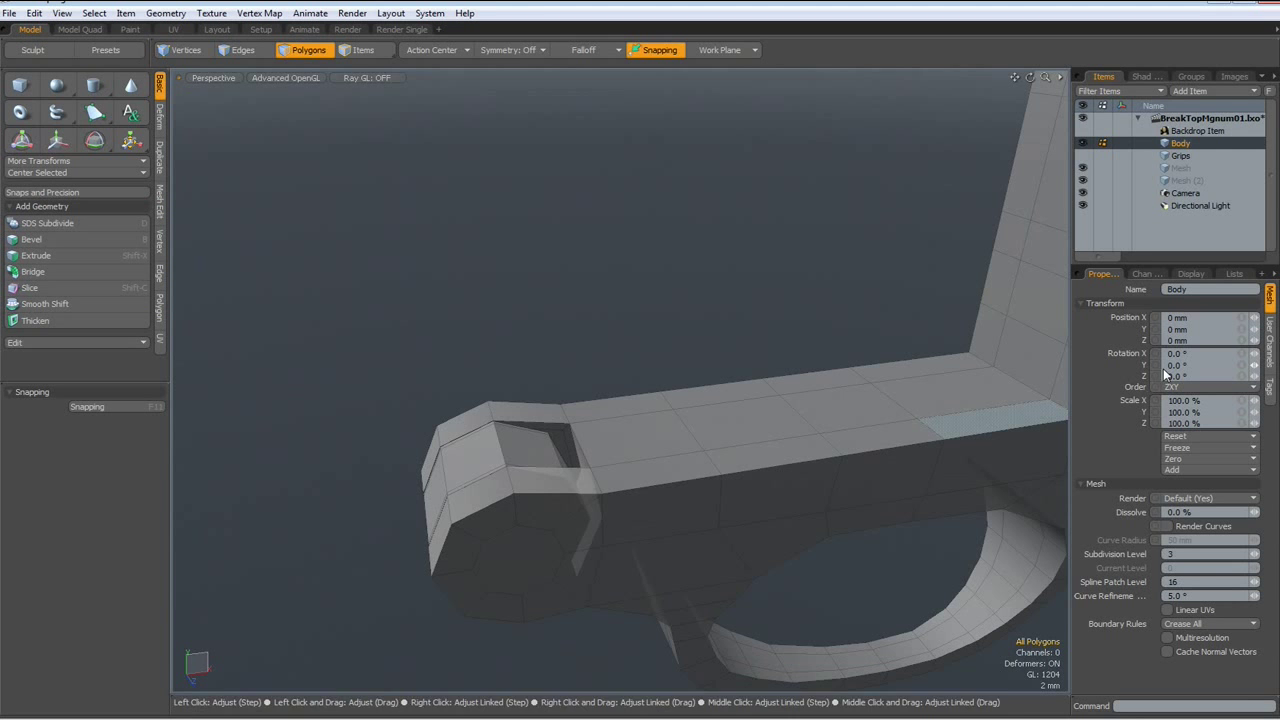
click(1082, 130)
mouse_move(660, 438)
alt+mouse_down()
mouse_move(645, 407)
mouse_move(623, 409)
mouse_move(626, 452)
mouse_move(690, 472)
alt+mouse_up()
scroll(626, 455, down, 5)
key(3)
click(690, 472)
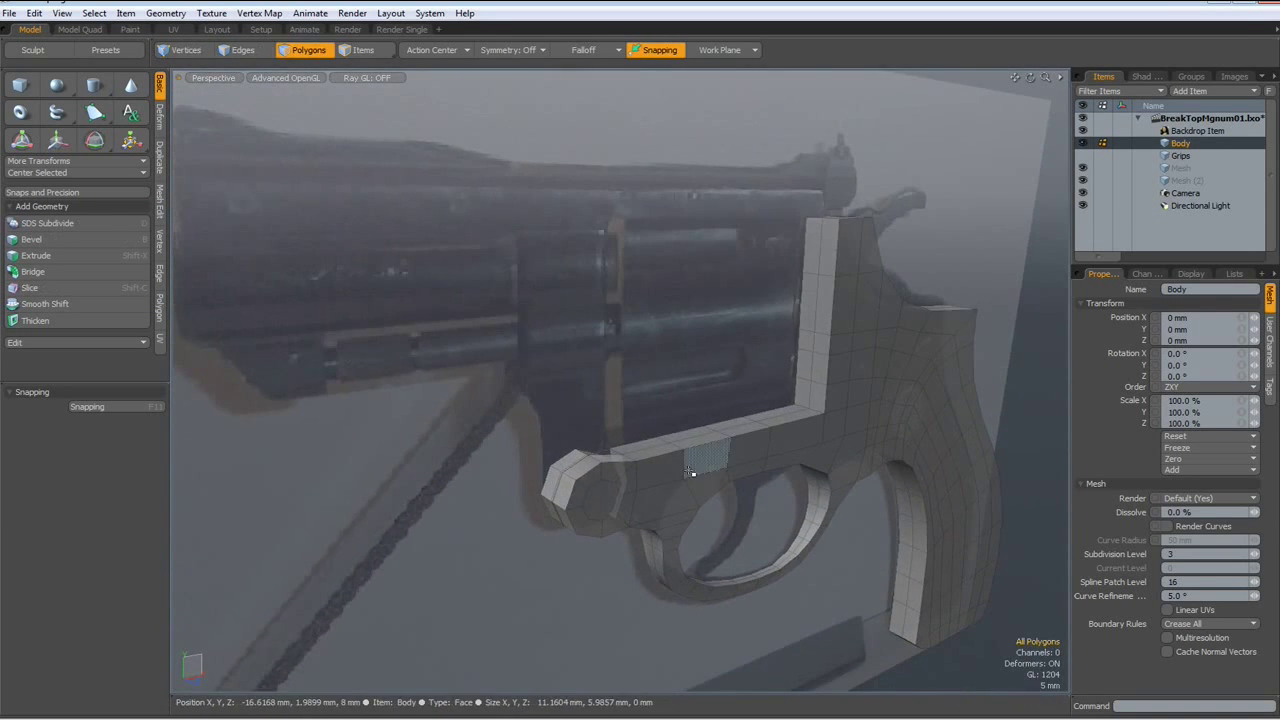
alt+drag(743, 386, 680, 368)
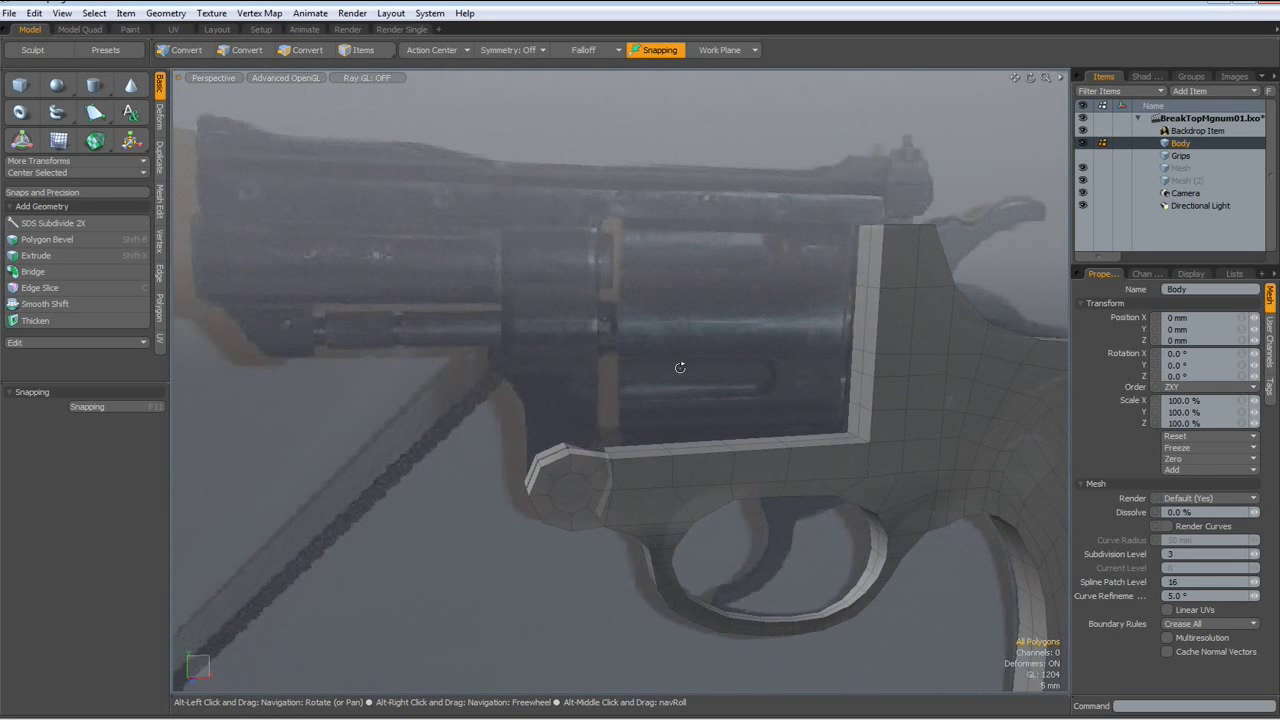